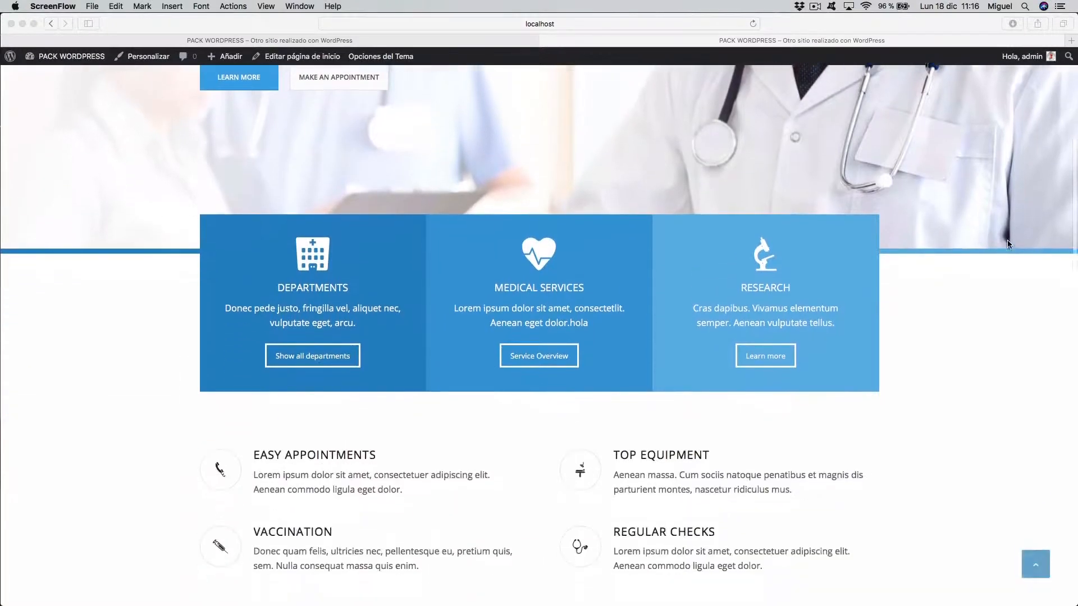
- Zoom out in Photoshop until the whole Santa-hat portrait is visible
scroll(989, 242, down, 3)
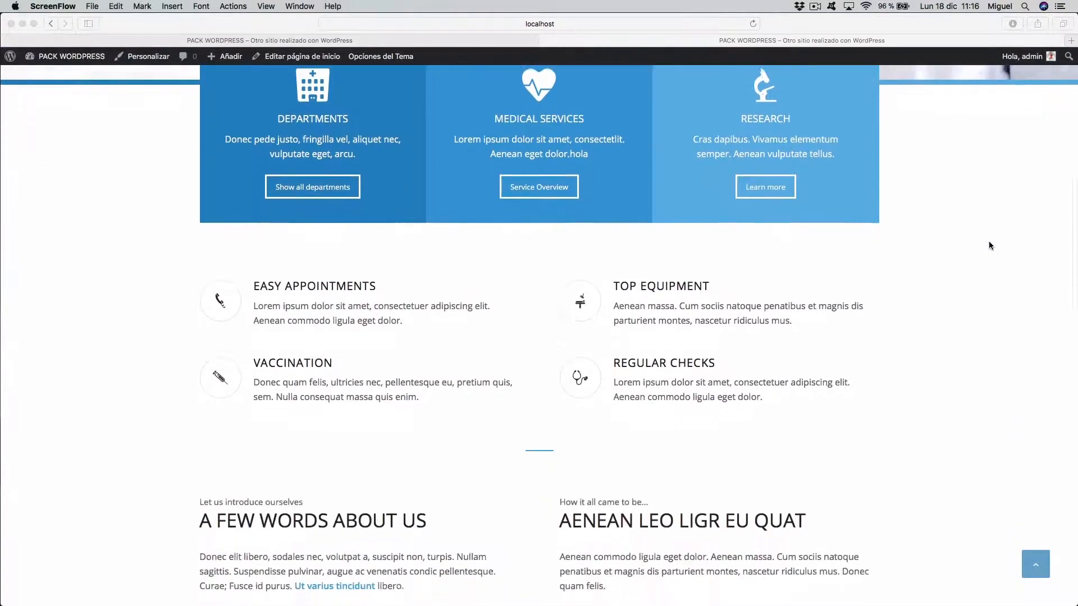
scroll(982, 242, up, 4)
scroll(983, 241, down, 2)
scroll(982, 245, down, 10)
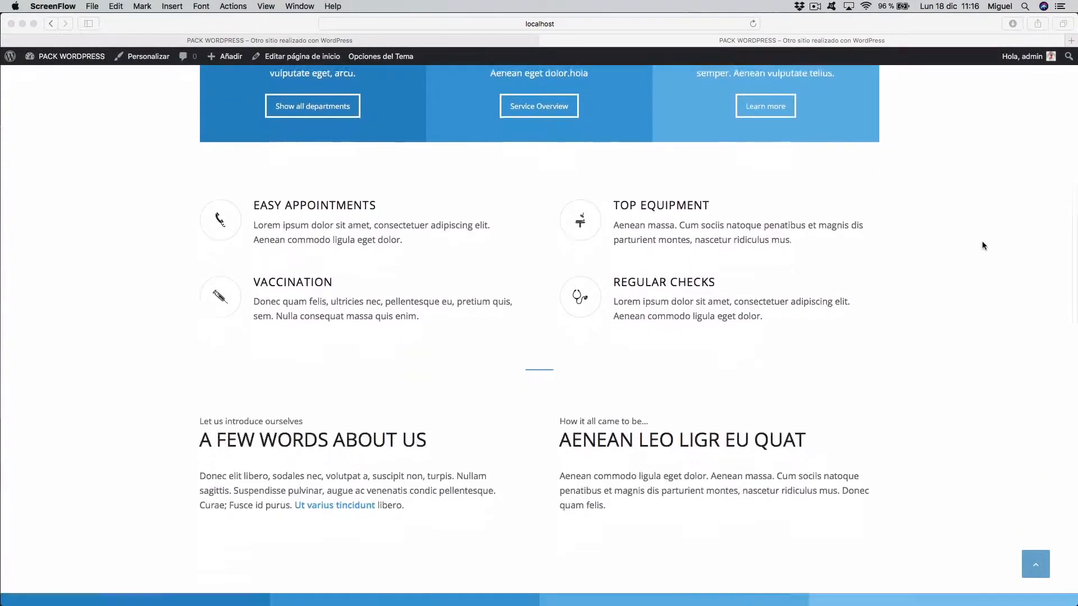
scroll(945, 250, down, 8)
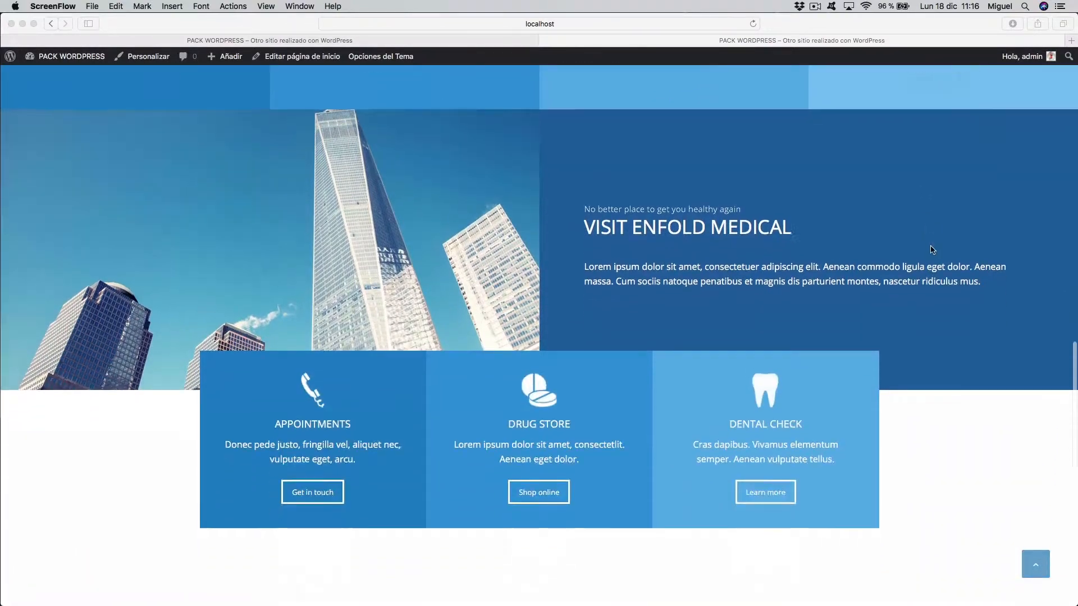
scroll(916, 252, down, 6)
scroll(916, 252, up, 15)
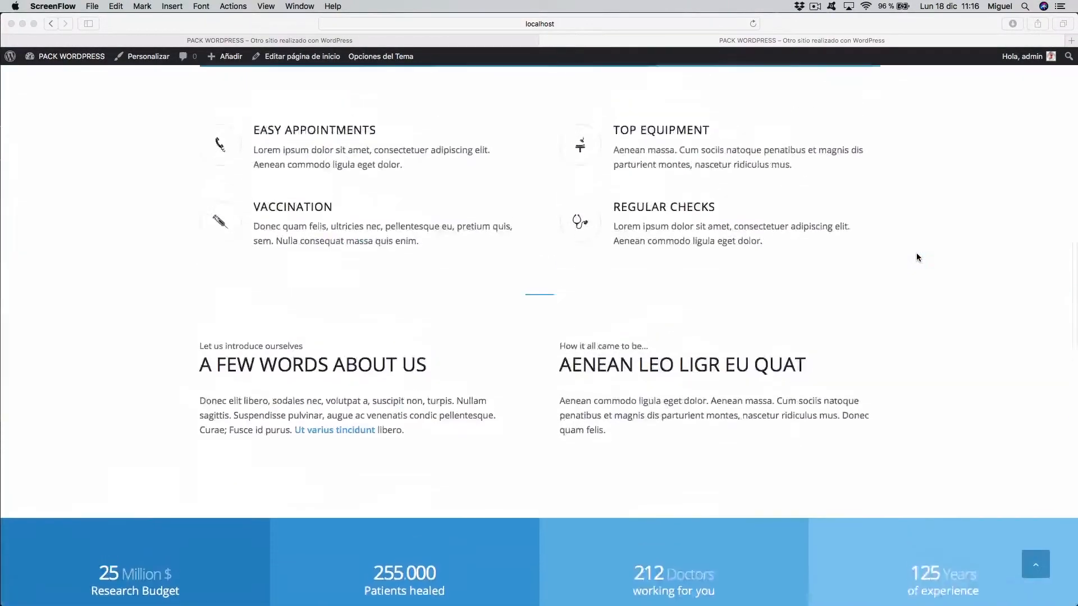
scroll(916, 257, up, 15)
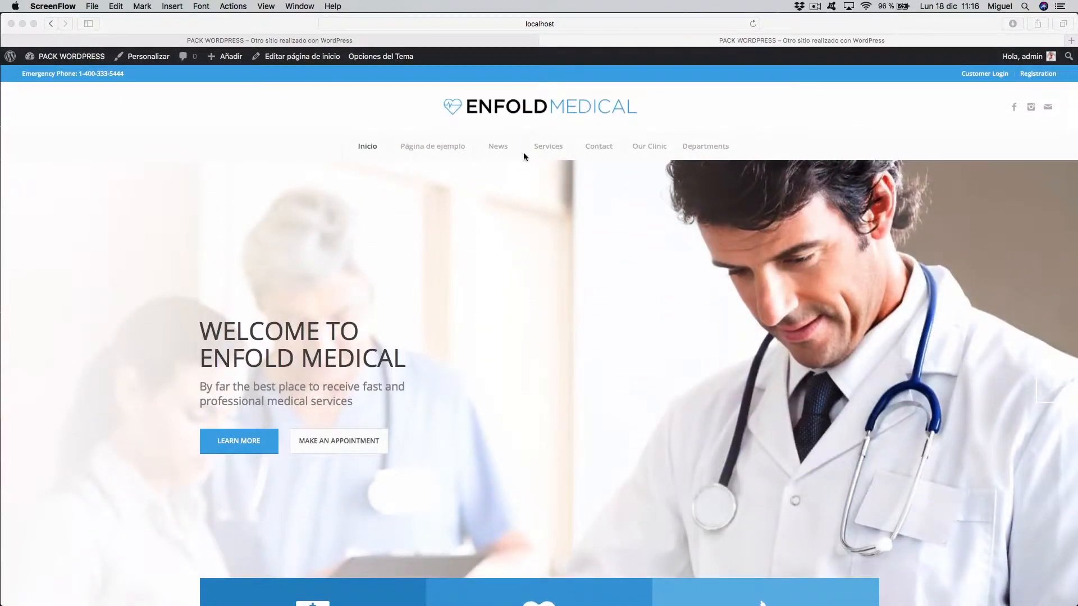
click(443, 156)
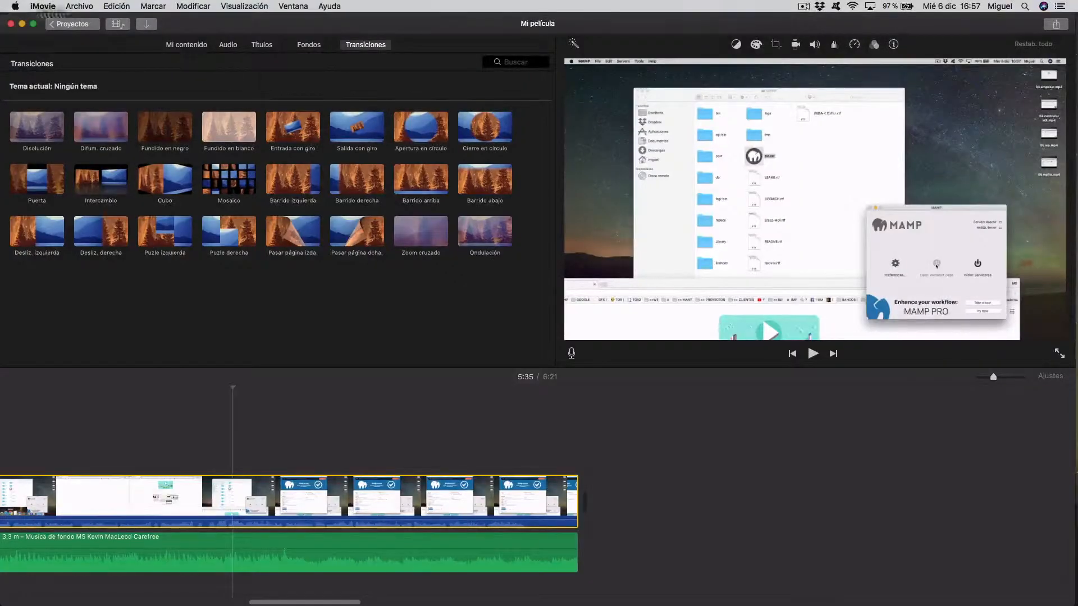
- Drag intro tienda.mp4 from the TIENDA DE ROPA folder to the end of the iMovie timeline
key(ctrl+Up)
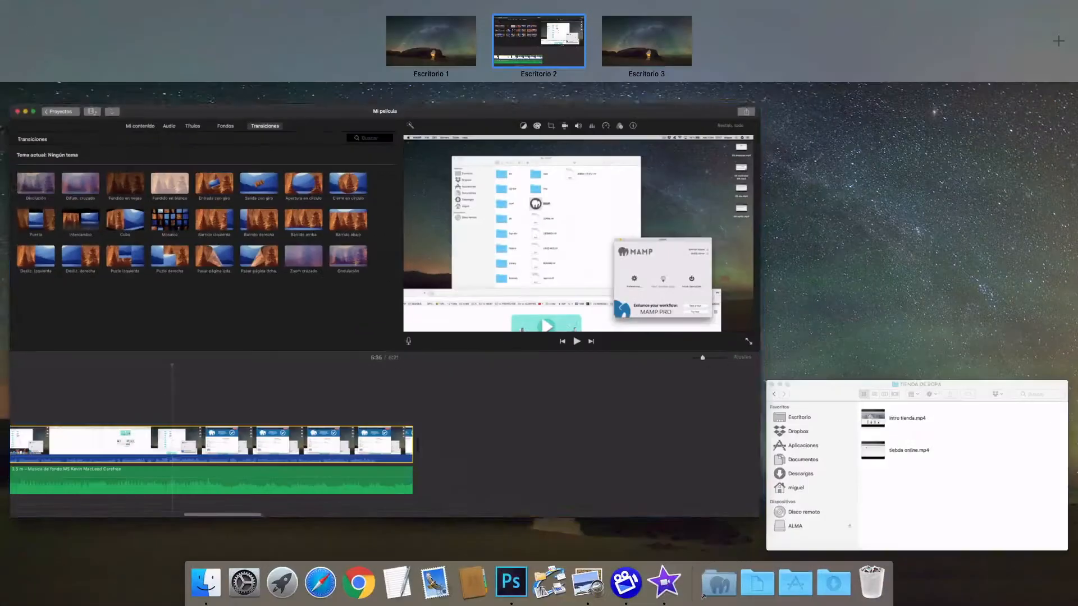
click(814, 446)
drag(760, 291, 668, 527)
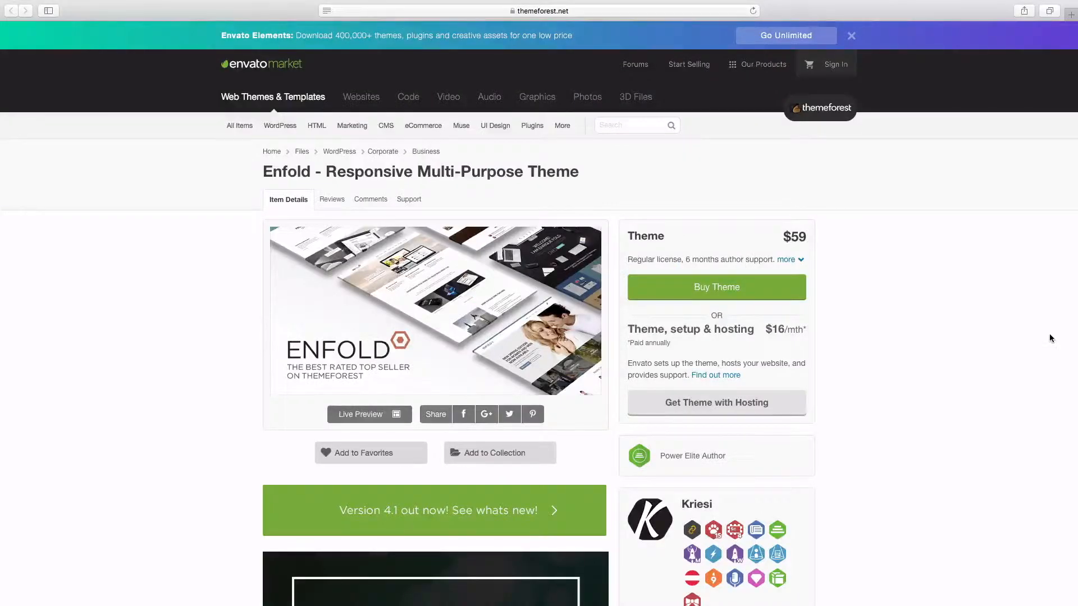
scroll(1051, 338, down, 5)
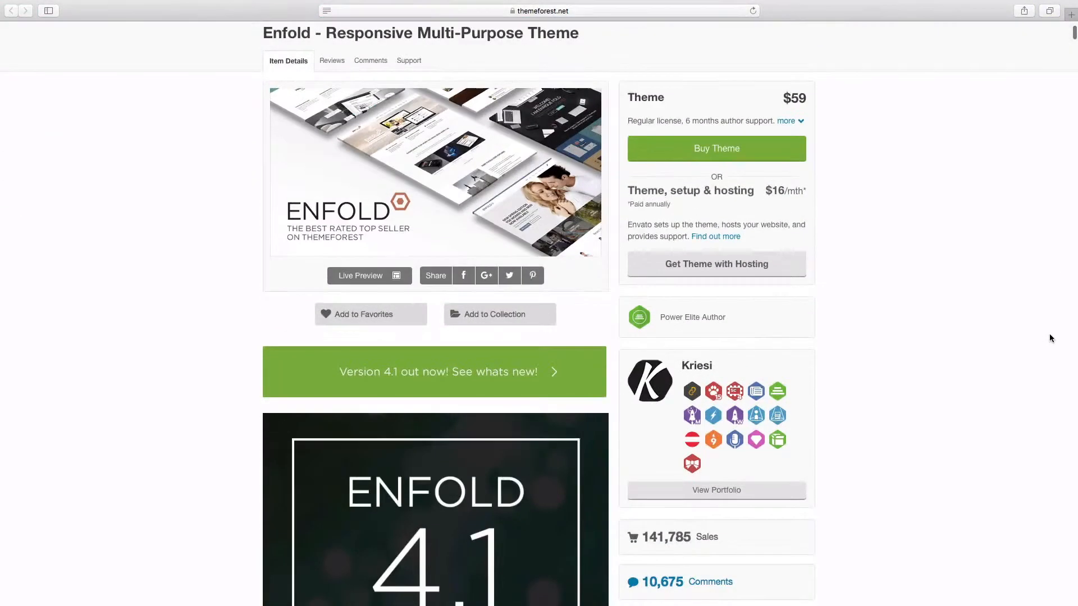
- Launch the Enfold live demo from ThemeForest and scroll through the sample pages
click(369, 276)
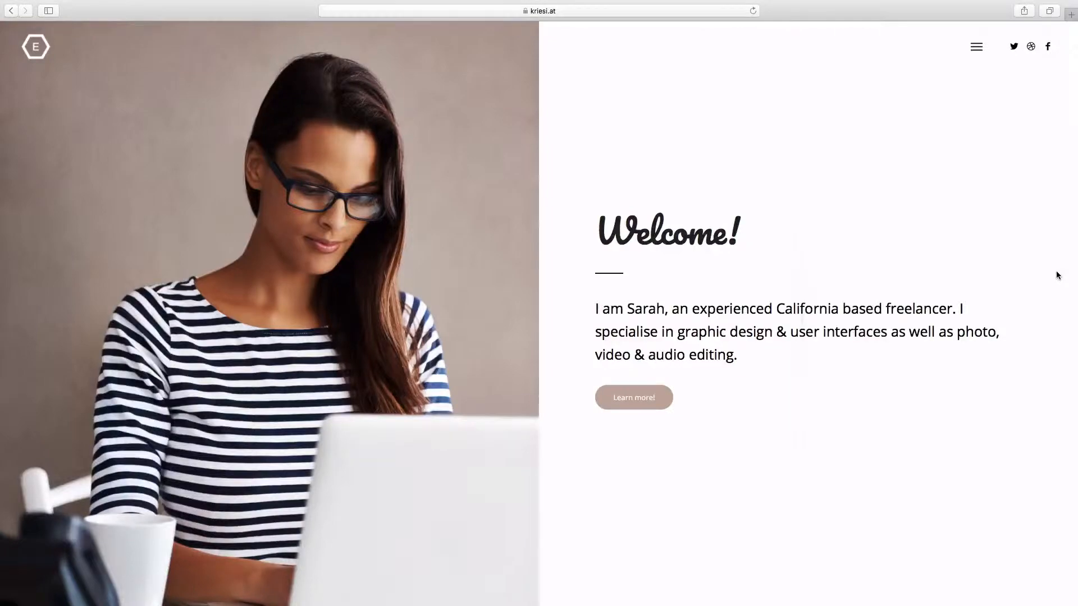
scroll(1056, 275, down, 15)
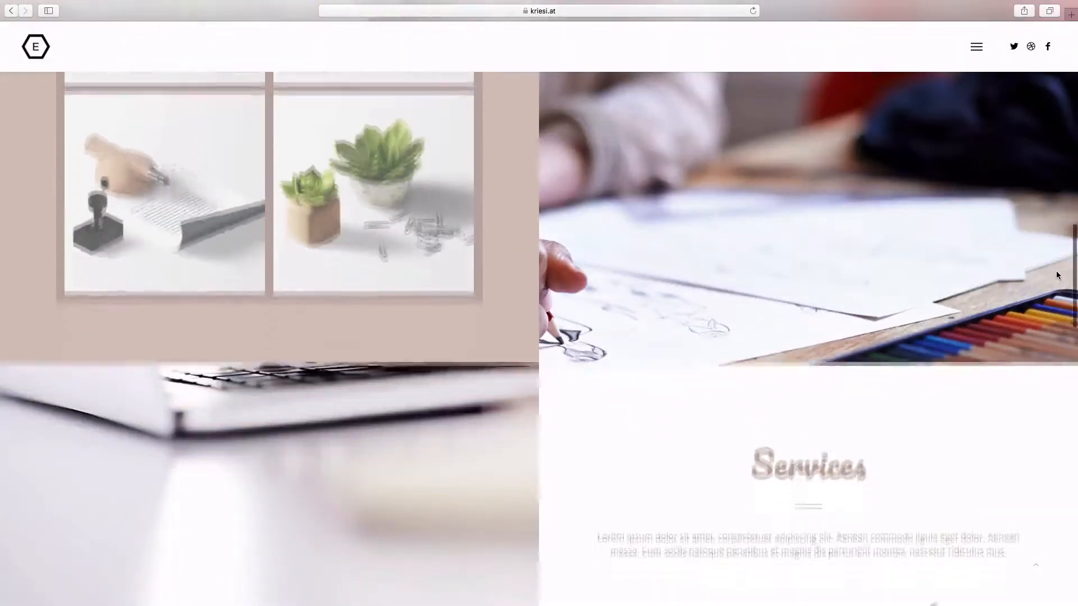
scroll(1057, 275, down, 15)
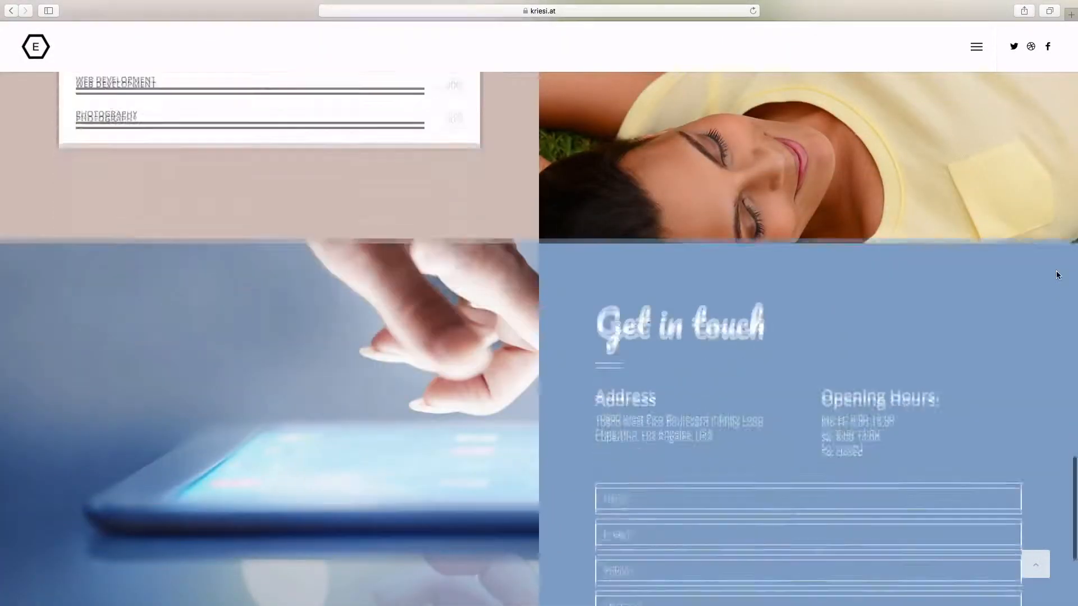
scroll(1057, 275, down, 5)
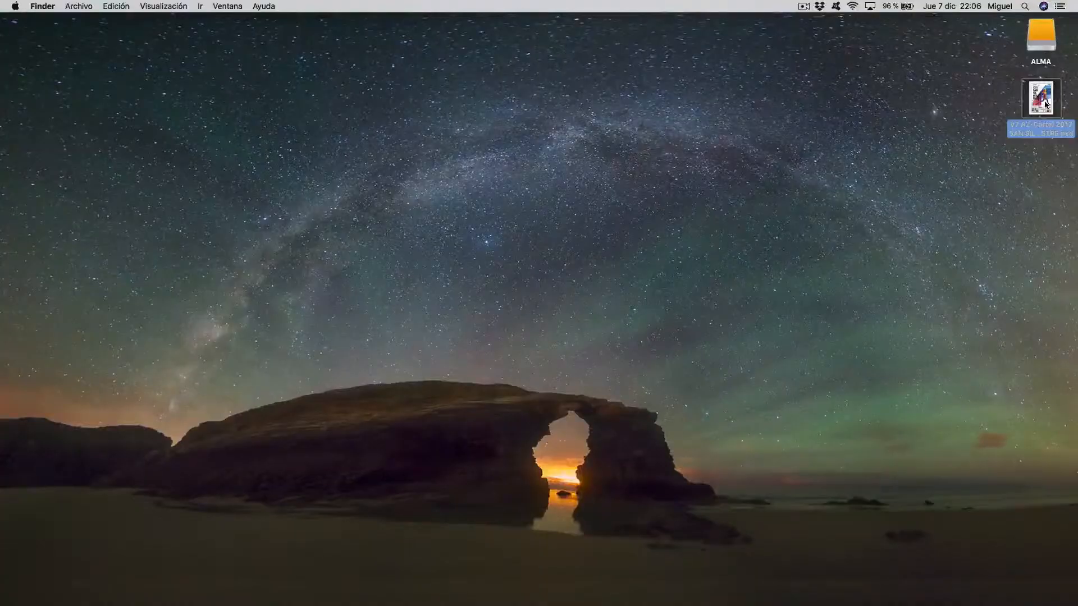
- In the San Silvestre poster, toggle the CHICA copia layer and nudge the runner figure
double_click(1042, 100)
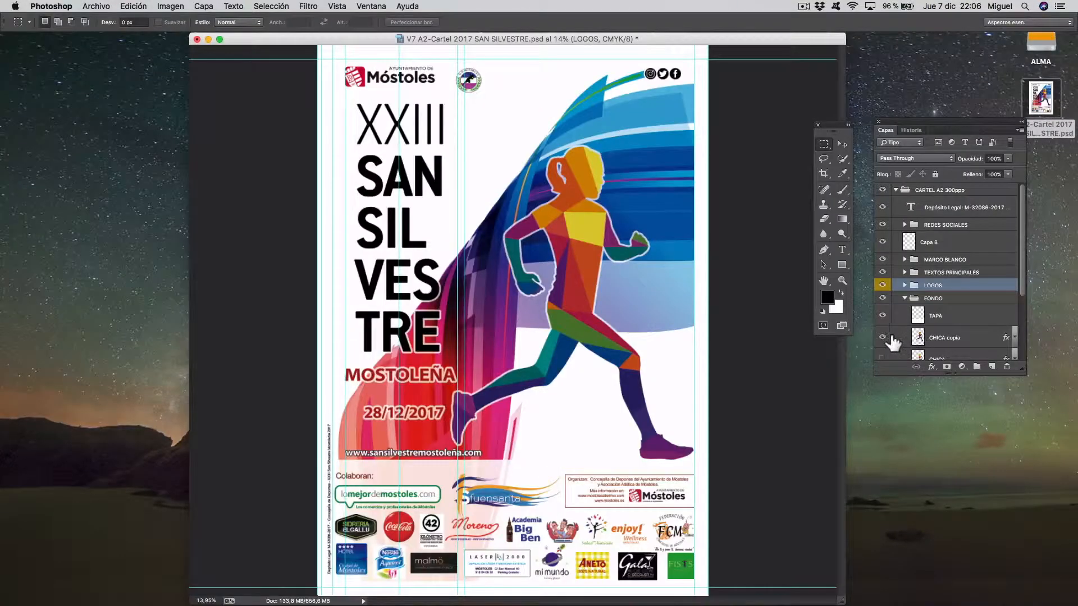
click(882, 337)
click(885, 337)
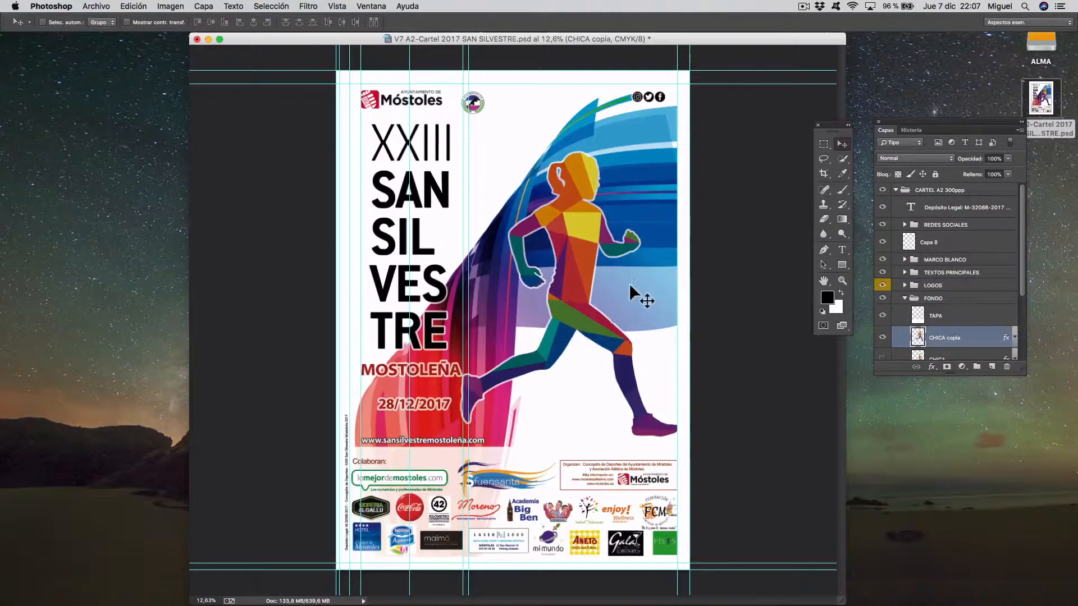
mouse_move(630, 287)
mouse_down()
mouse_move(555, 288)
mouse_move(634, 293)
mouse_up()
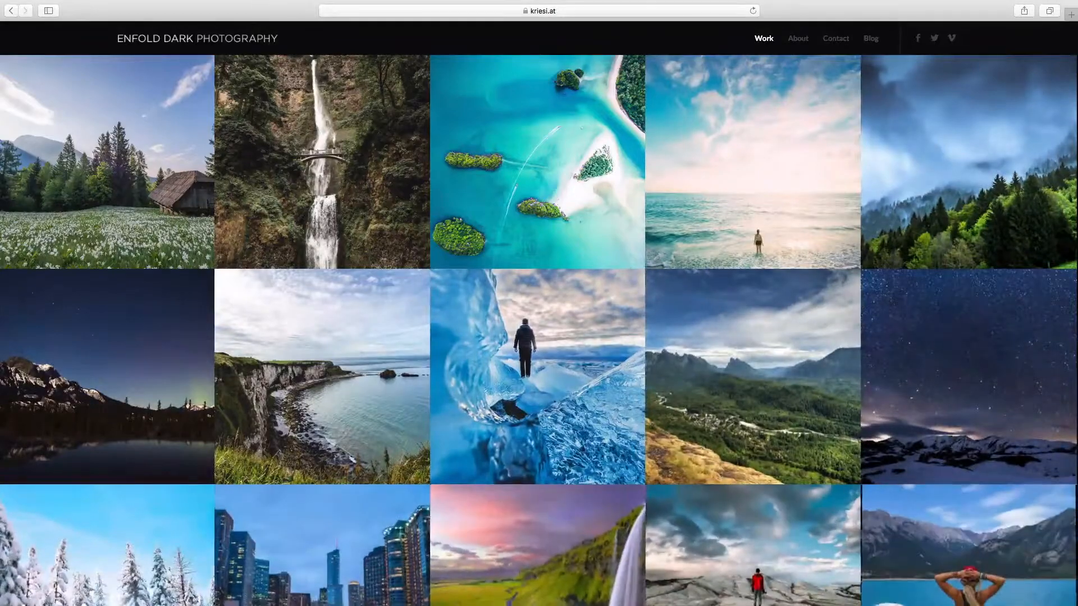
scroll(752, 281, down, 5)
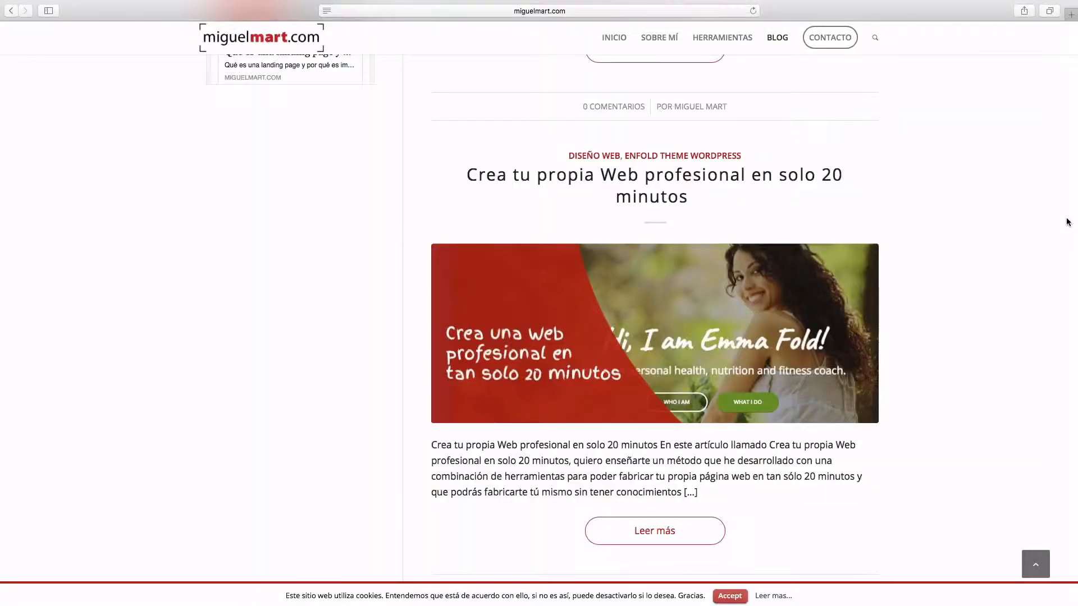
scroll(1066, 220, up, 10)
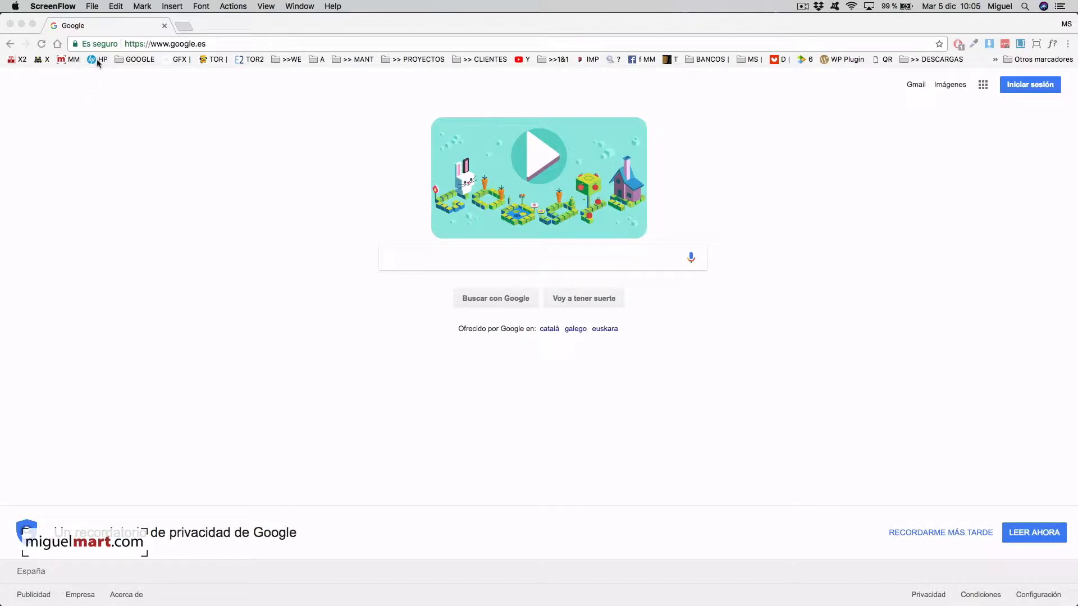
- Go to miguelmart.com via the MM bookmark and load its HERRAMIENTAS page
click(69, 59)
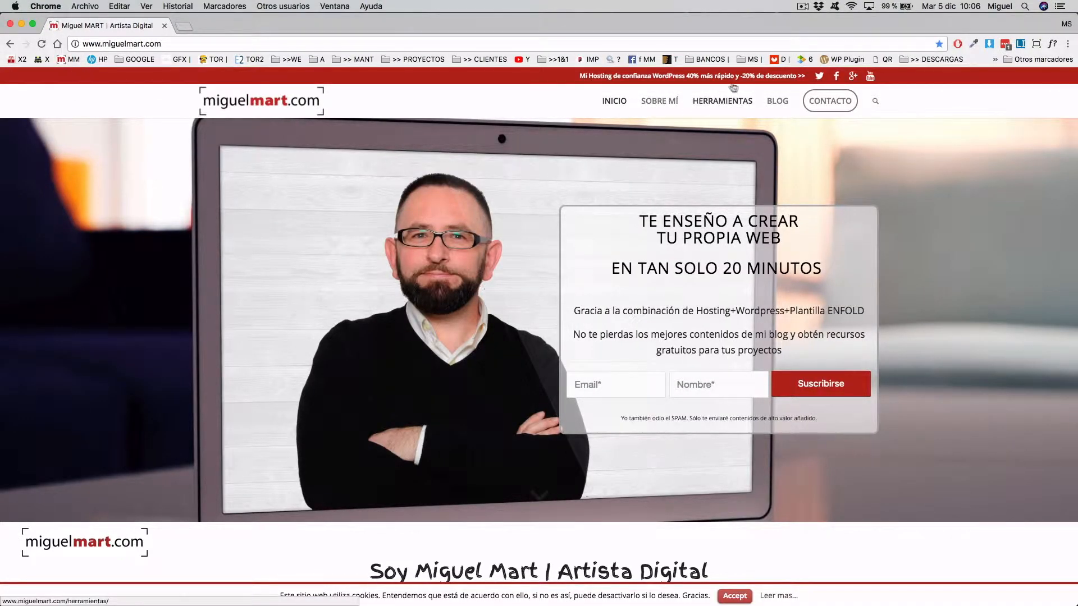
click(712, 103)
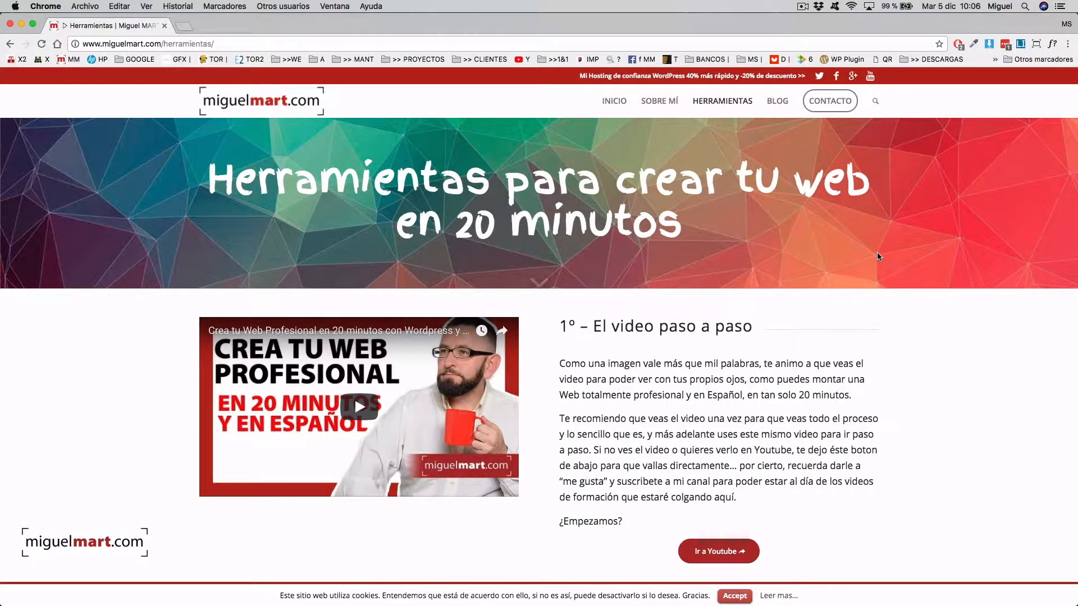
- Scroll to section 2 of Herramientas and follow the webempresa banner to its hosting offer
scroll(878, 257, down, 5)
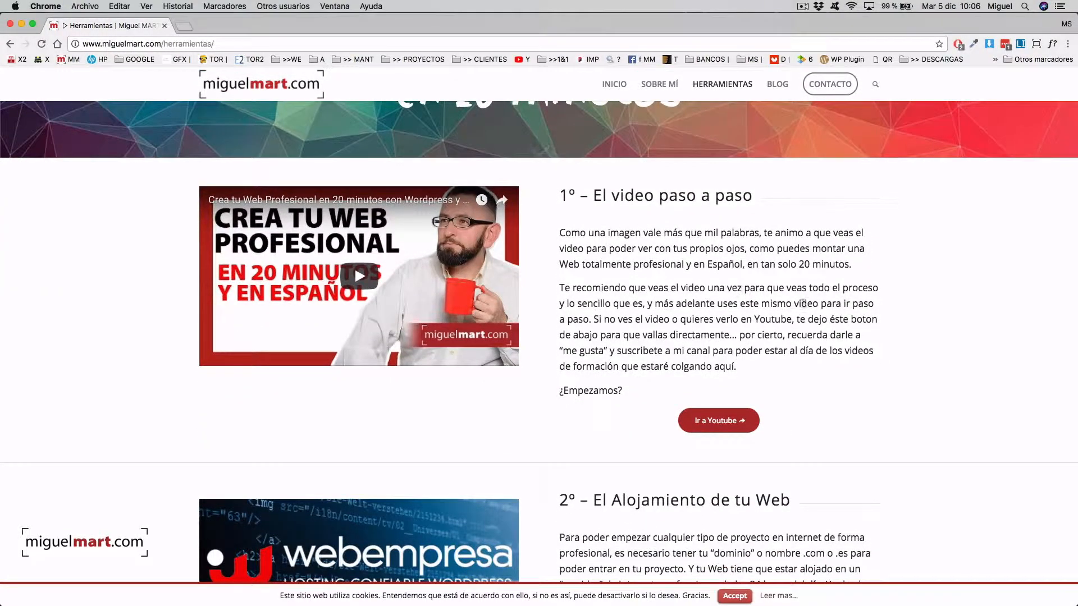
scroll(877, 308, down, 5)
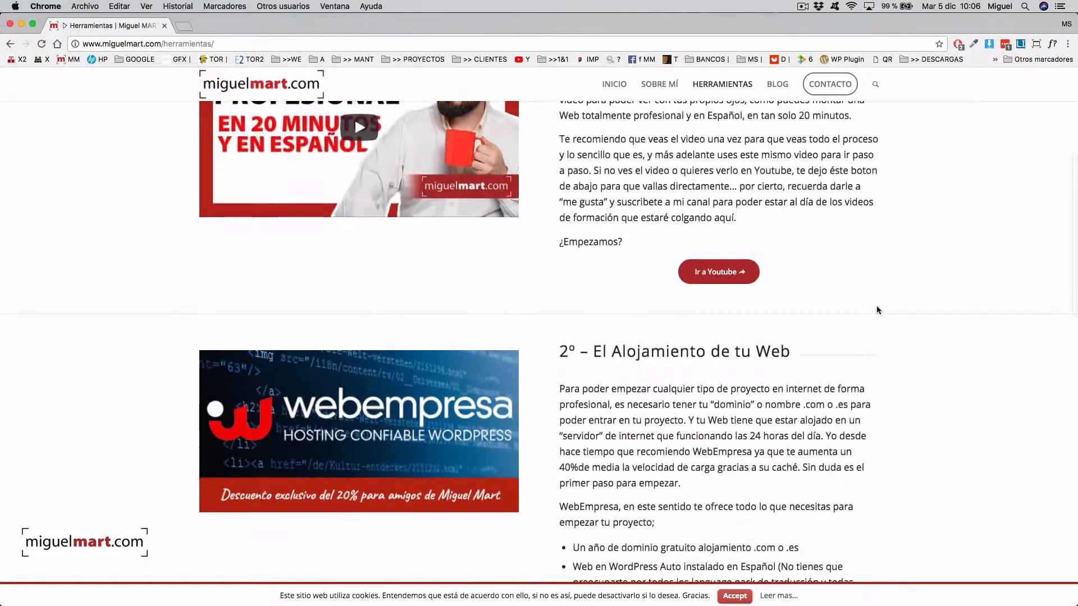
scroll(878, 310, down, 4)
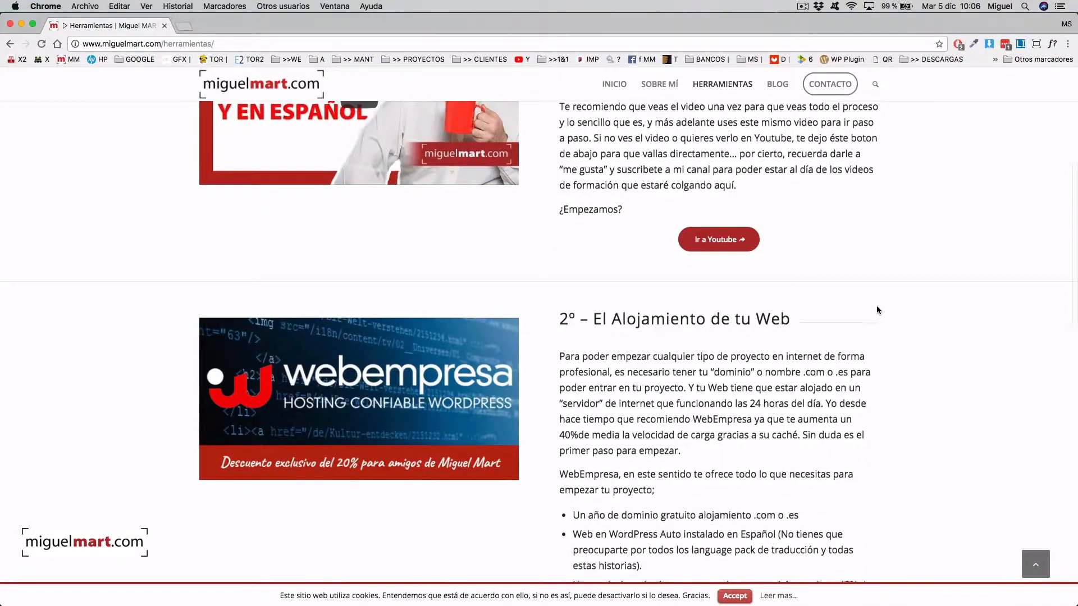
scroll(876, 309, down, 3)
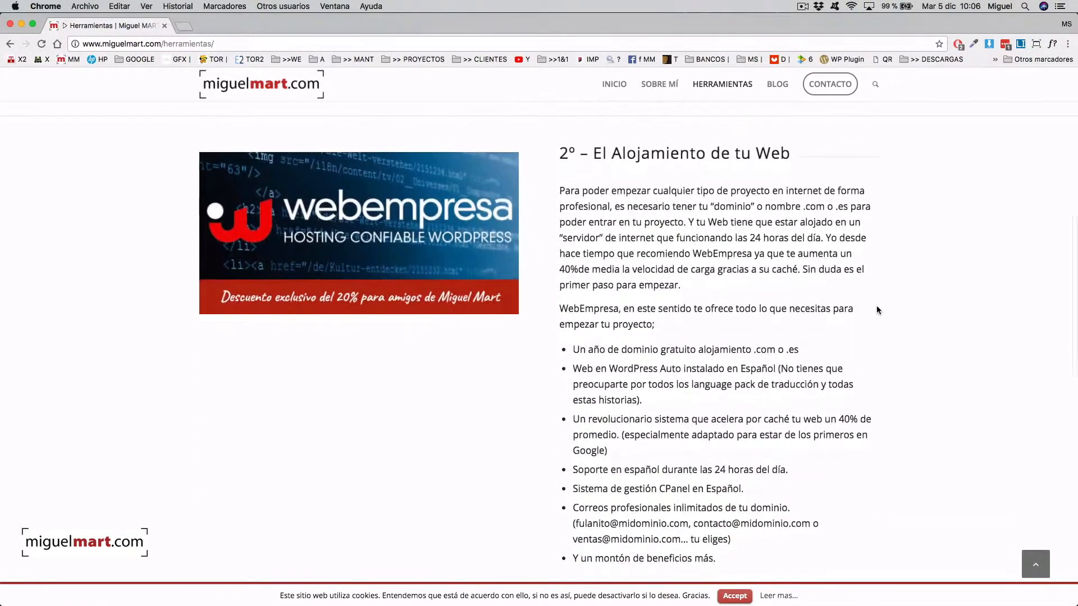
scroll(773, 243, down, 1)
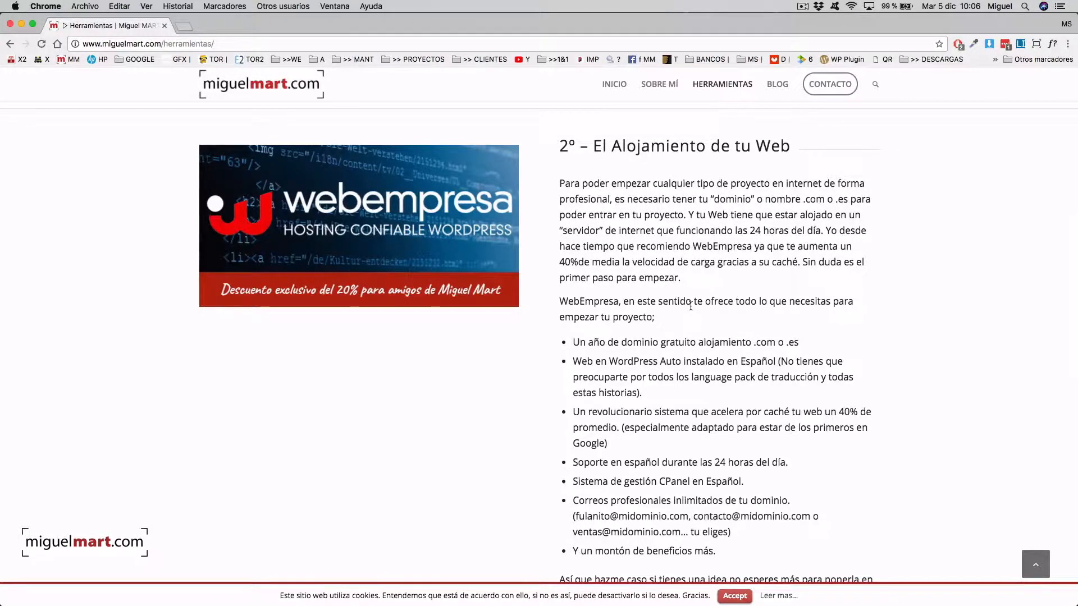
click(364, 226)
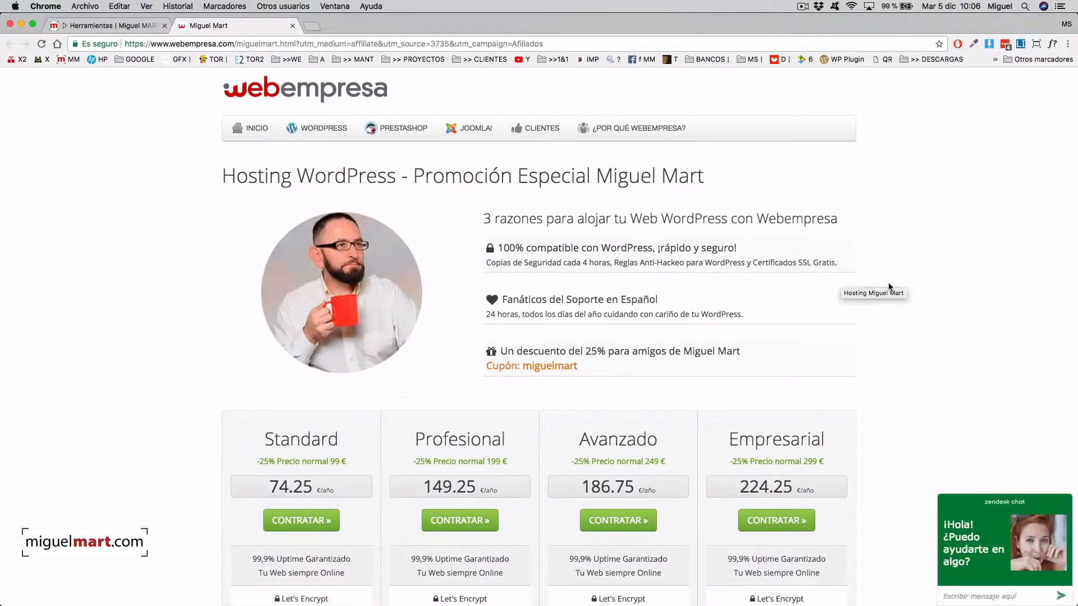
scroll(927, 301, down, 3)
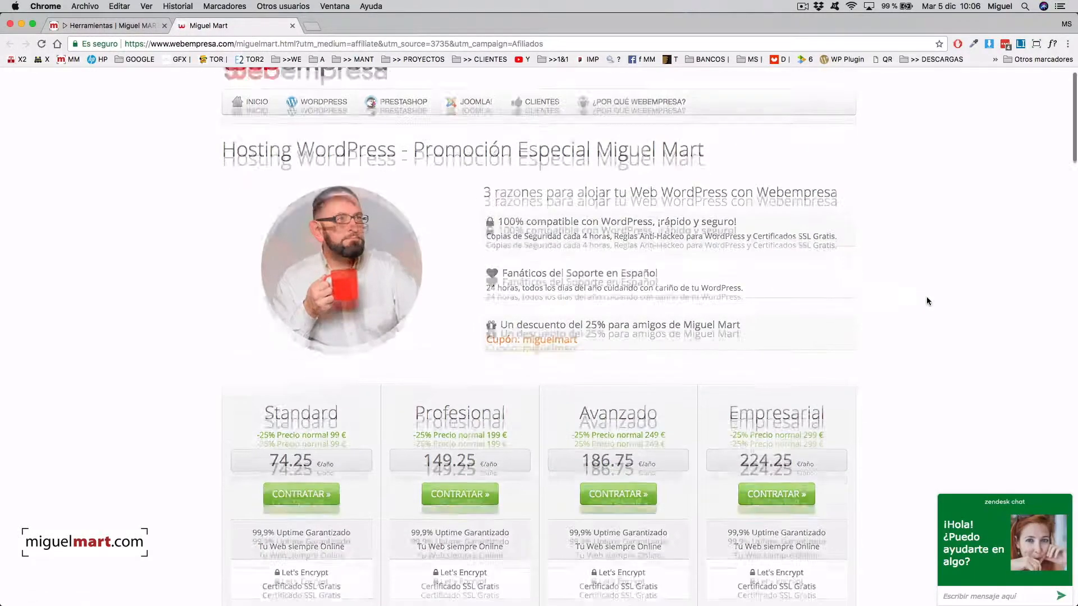
scroll(927, 301, down, 10)
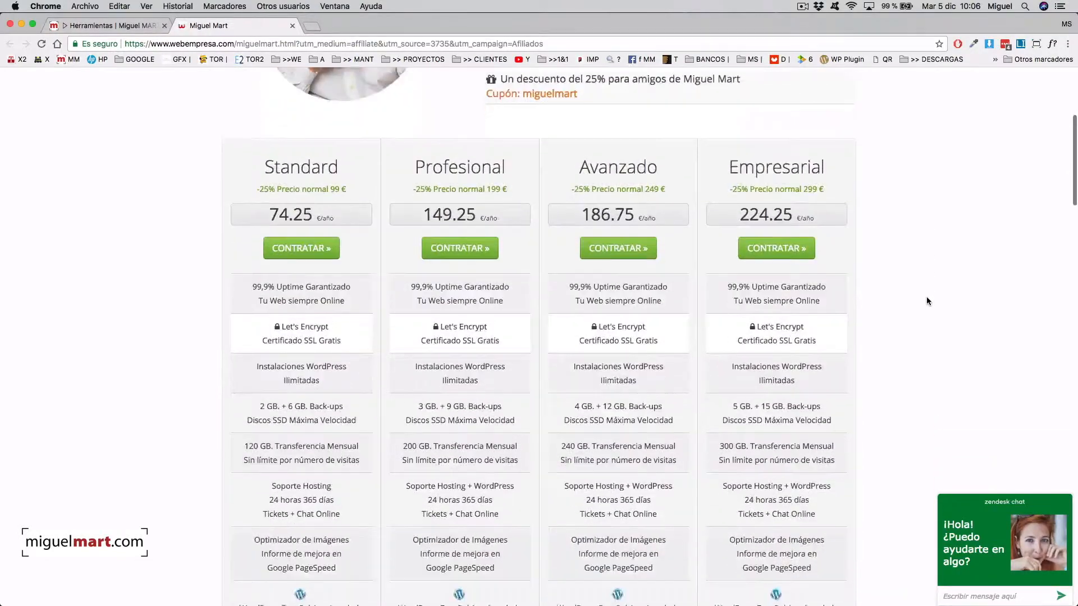
scroll(926, 300, down, 2)
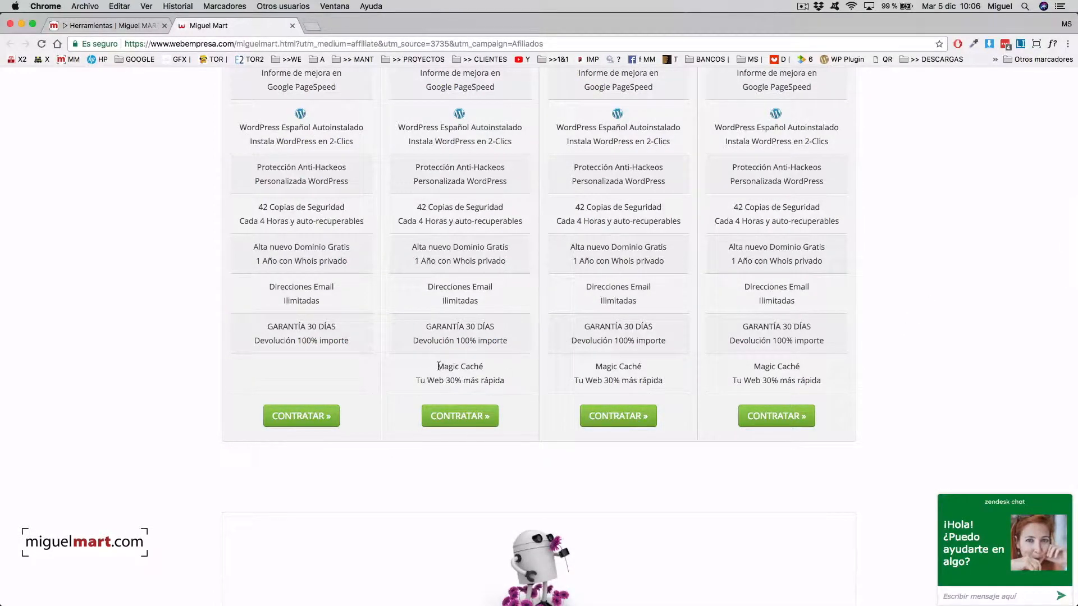
drag(437, 366, 468, 366)
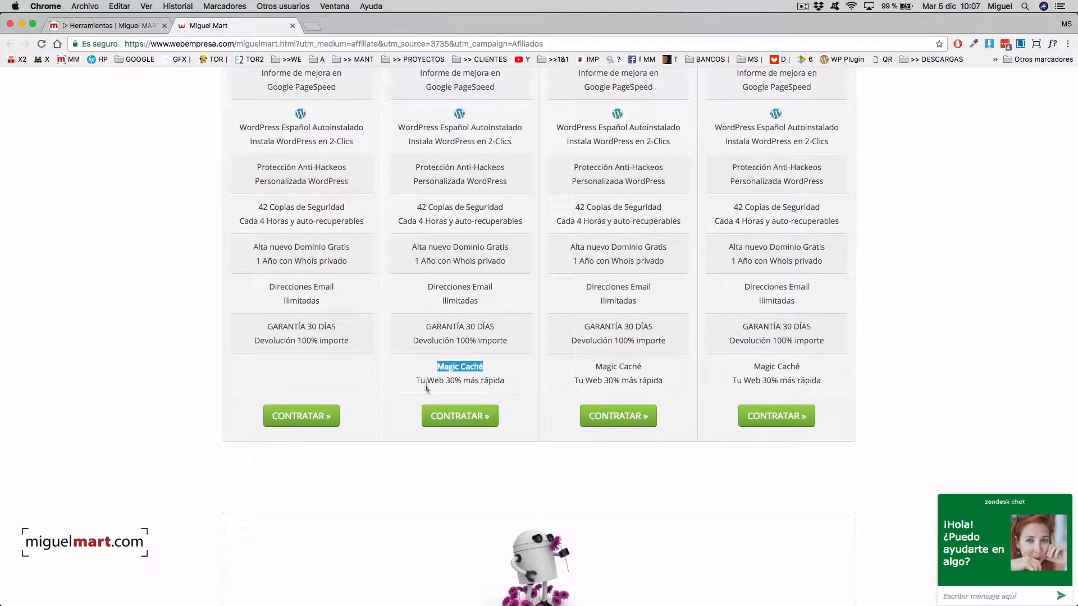
drag(445, 380, 490, 382)
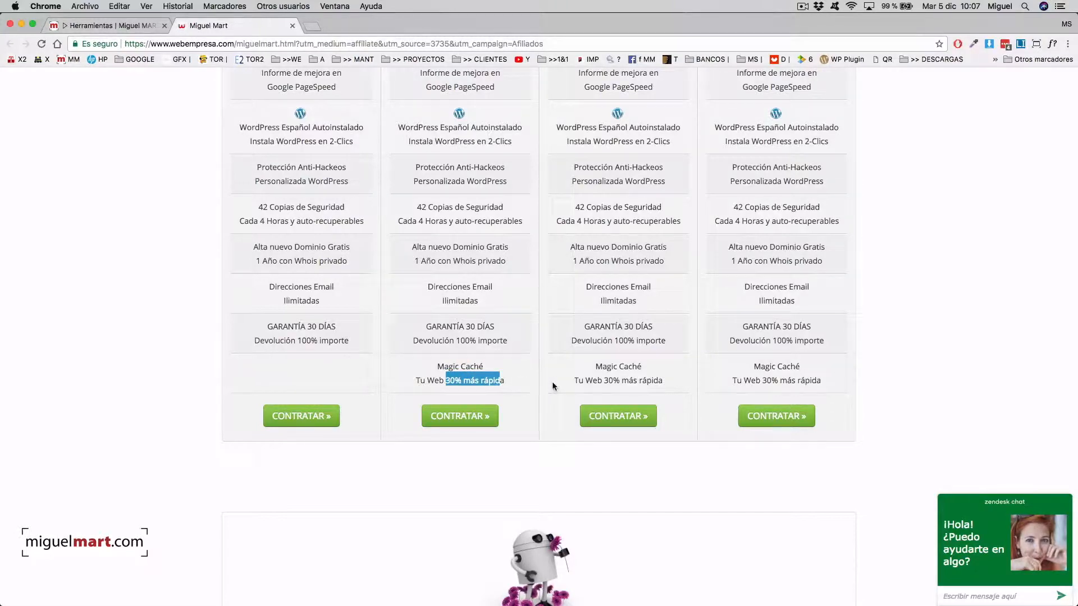
scroll(593, 383, up, 5)
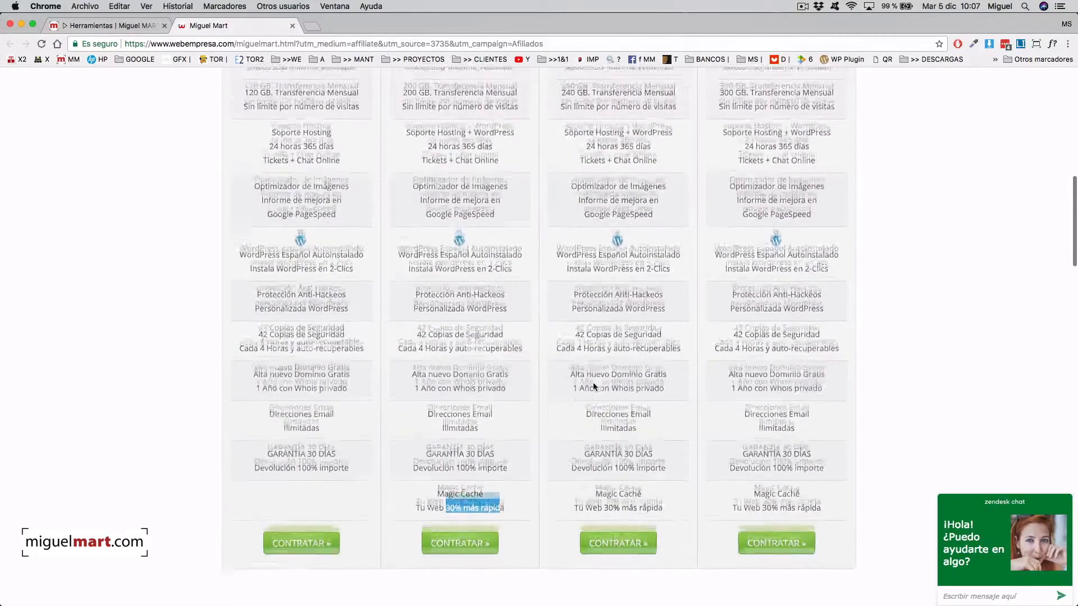
scroll(593, 384, up, 3)
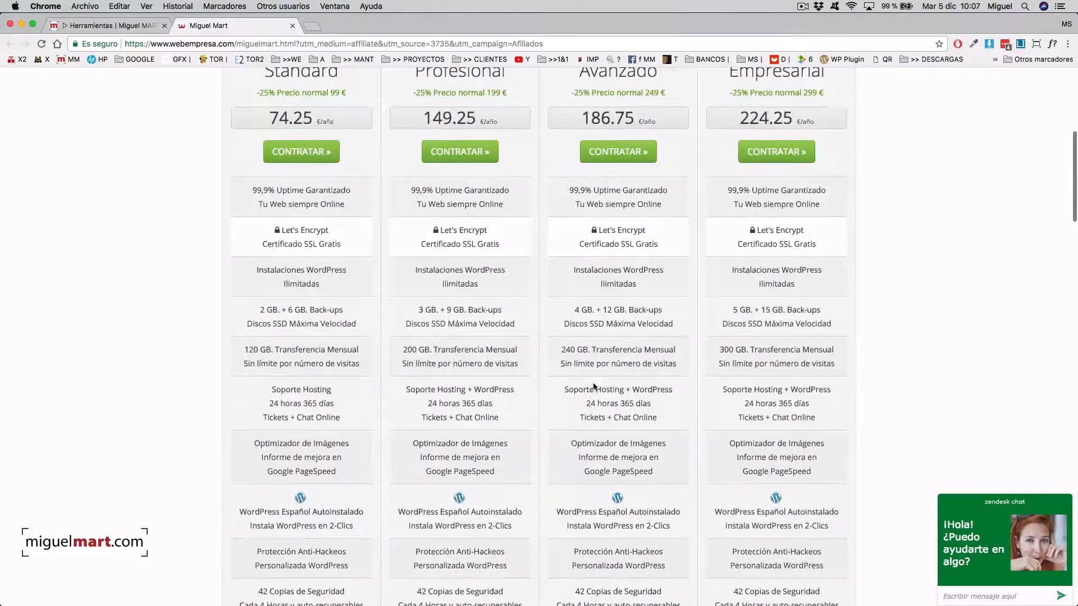
scroll(593, 386, up, 4)
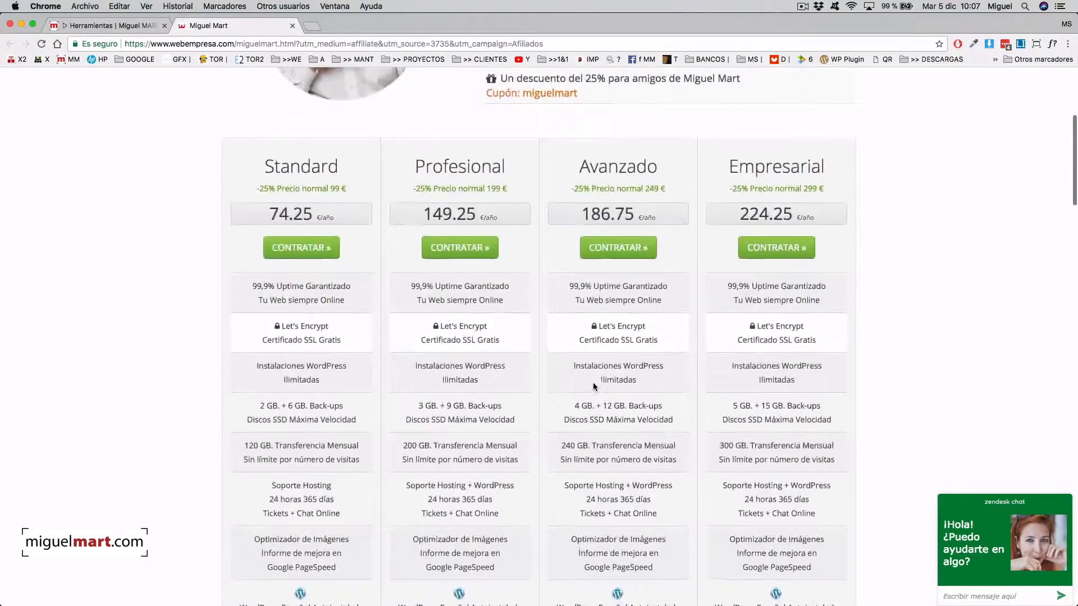
scroll(594, 386, up, 3)
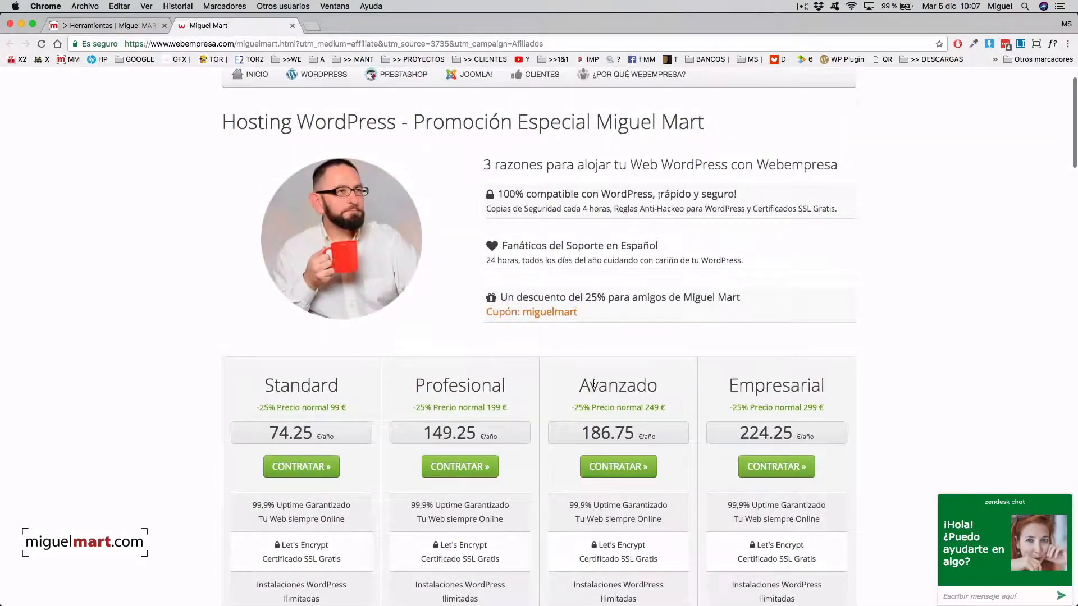
scroll(593, 384, up, 1)
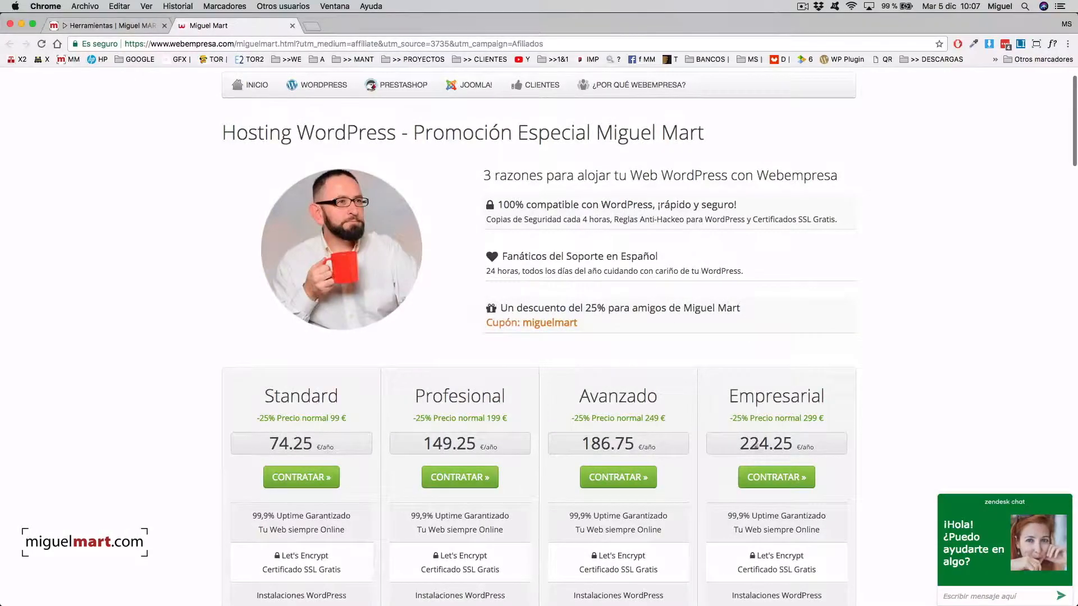
scroll(554, 445, down, 15)
scroll(474, 377, up, 12)
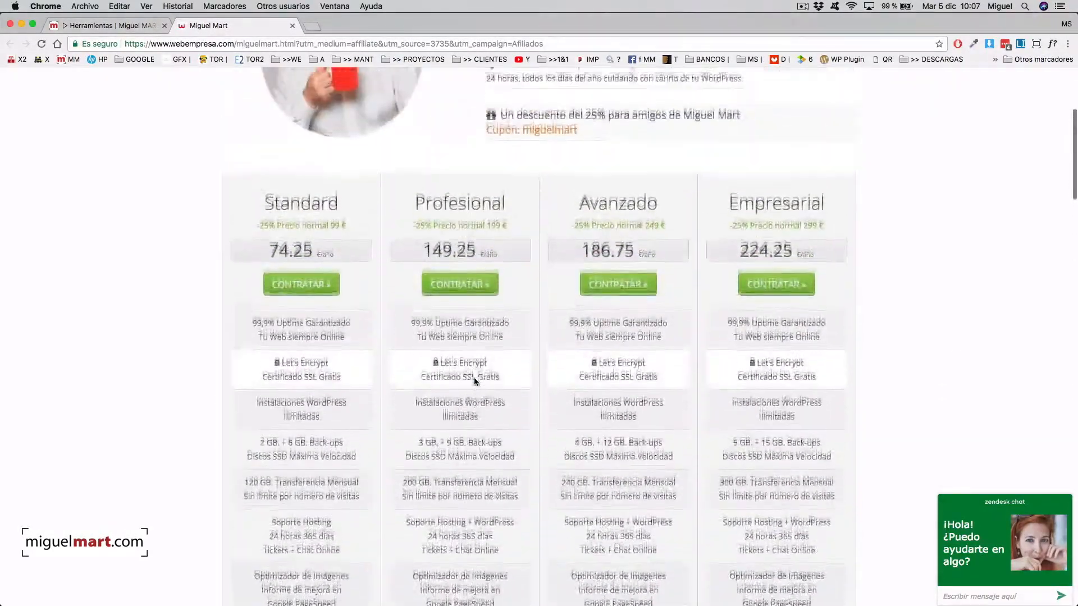
scroll(473, 378, up, 2)
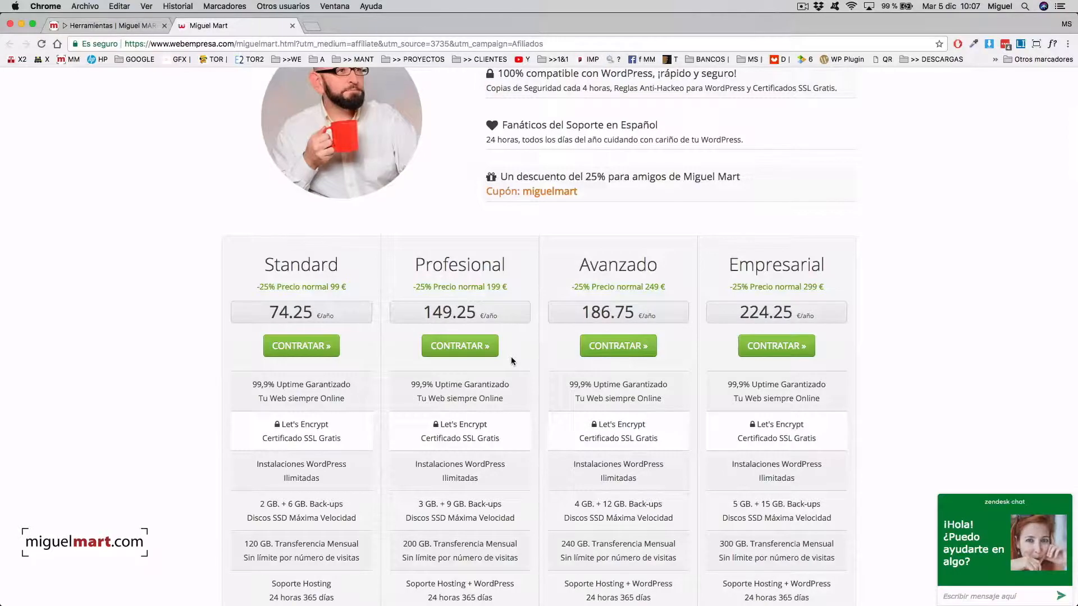
scroll(512, 361, down, 5)
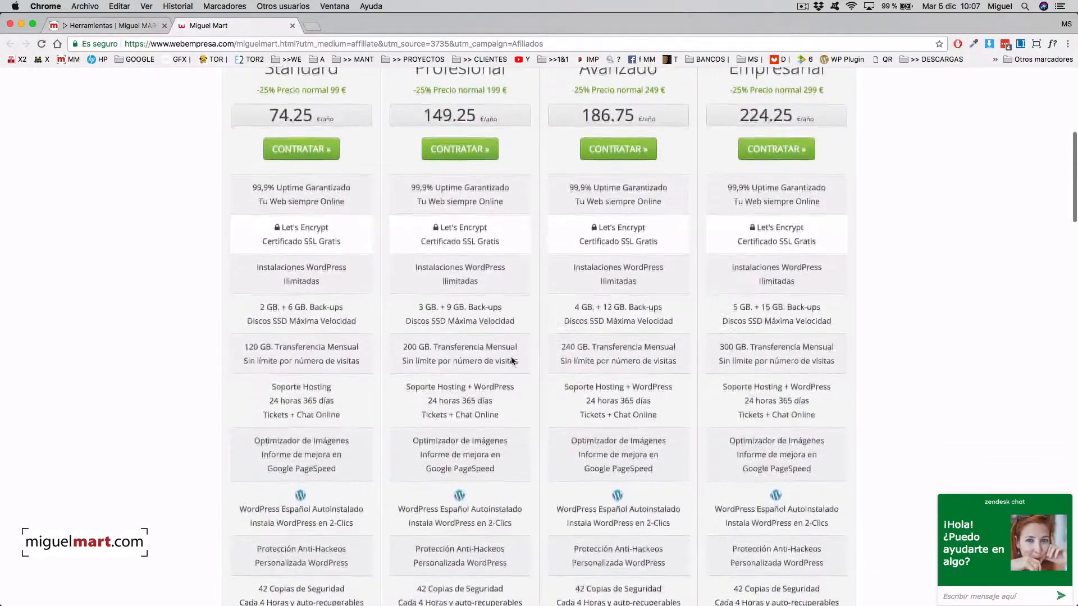
scroll(512, 357, up, 7)
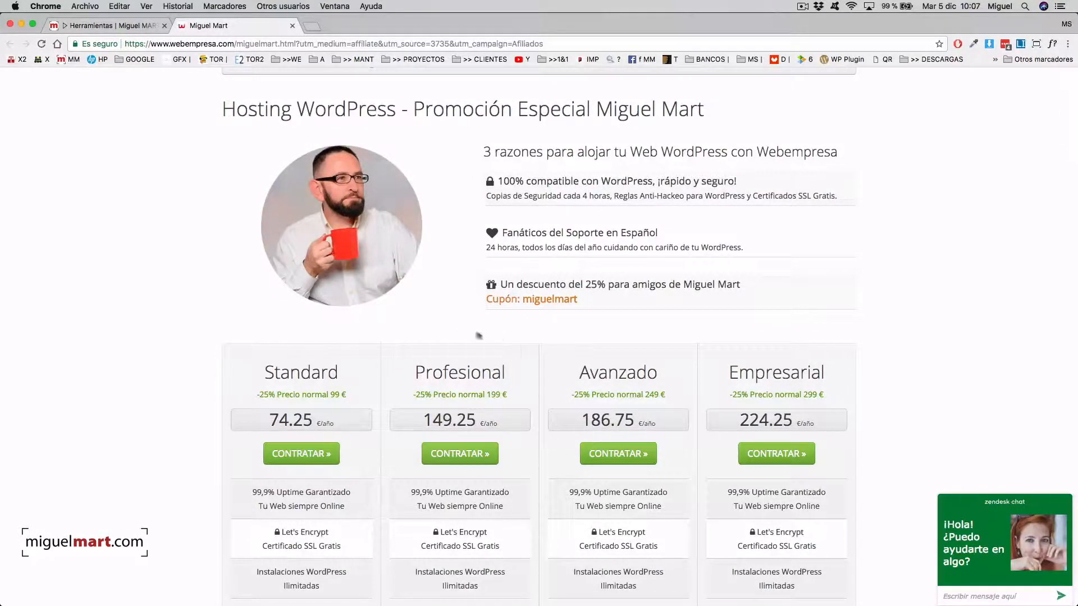
- Scroll to the Profesional hosting plan and begin ordering it with CONTRATAR
scroll(513, 339, down, 2)
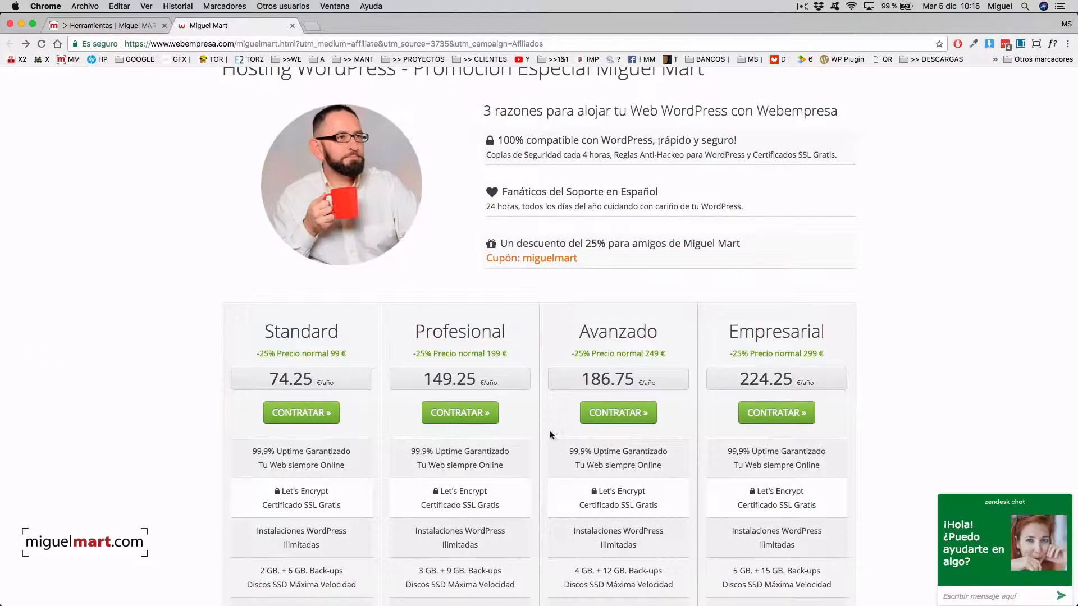
click(453, 417)
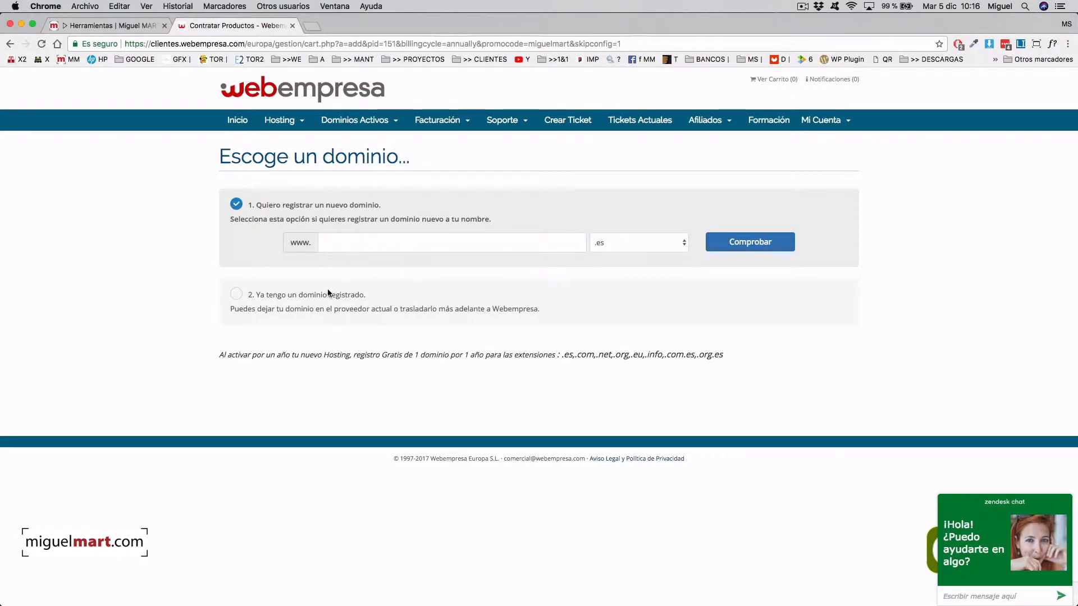
- Choose 'Ya tengo un dominio registrado' and use todoparatubarba.es as the order's domain
click(236, 294)
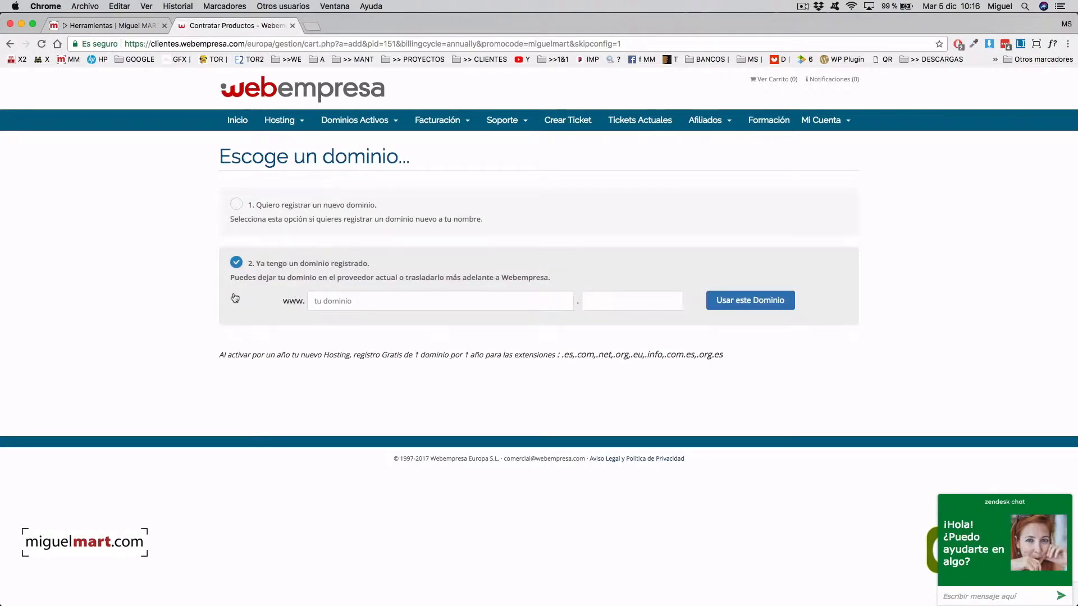
text(todoparatubarba)
click(620, 306)
click(732, 312)
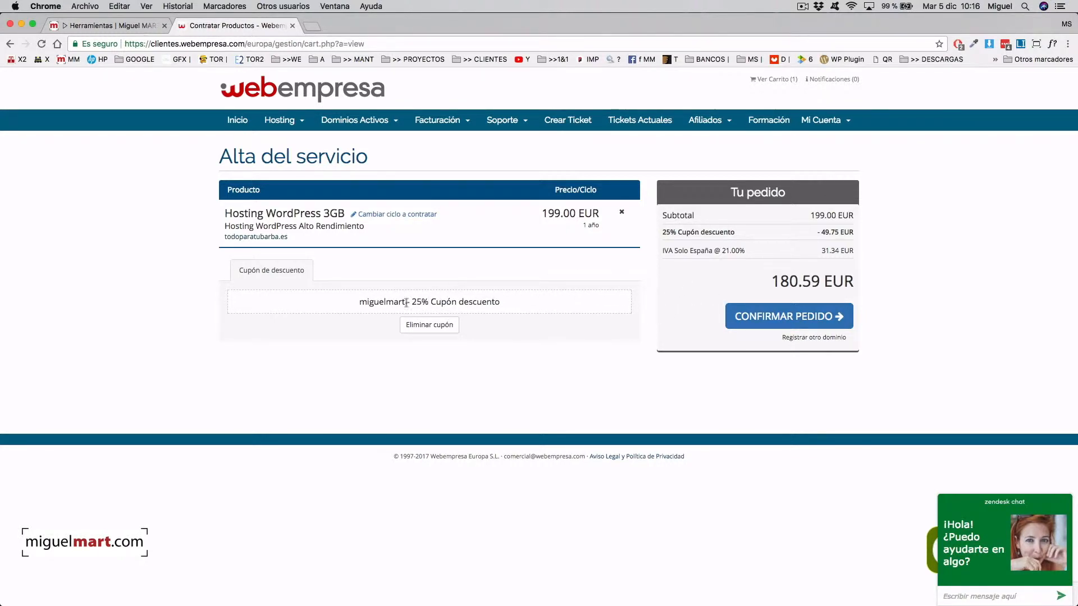
- Highlight the 25% coupon in the cart and confirm the 180.59 EUR order
drag(409, 300, 425, 300)
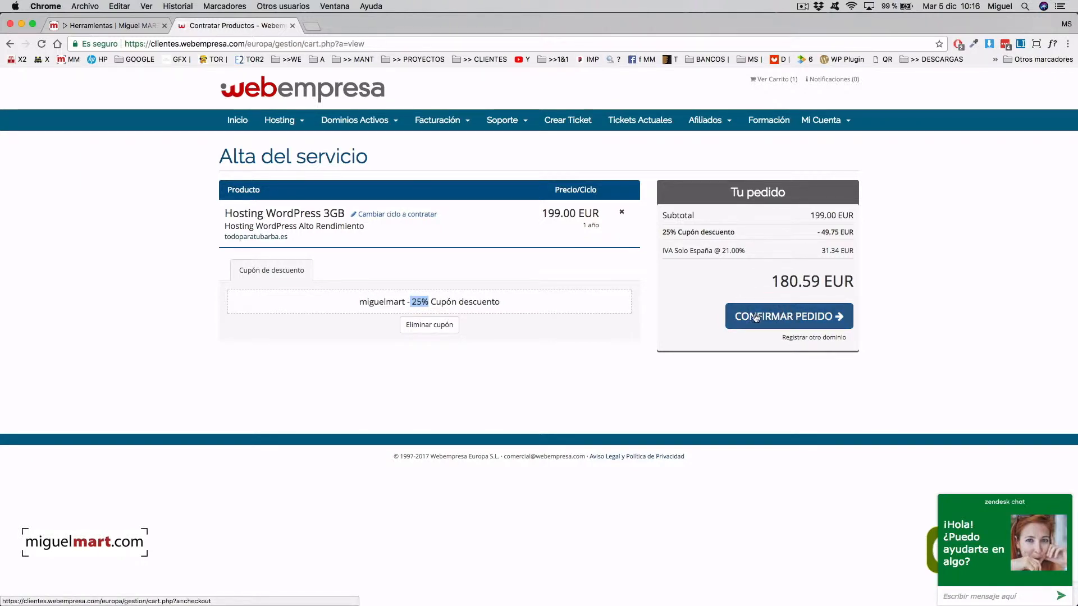
click(786, 317)
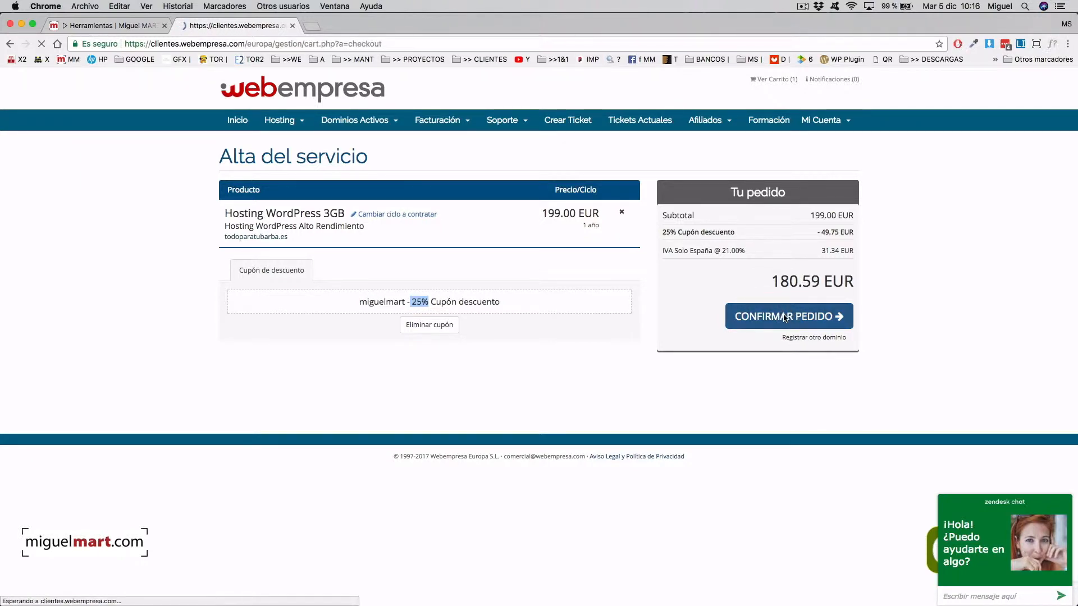
- Review the checkout's customer details, 180.59 EUR amount and payment method options
scroll(592, 303, down, 4)
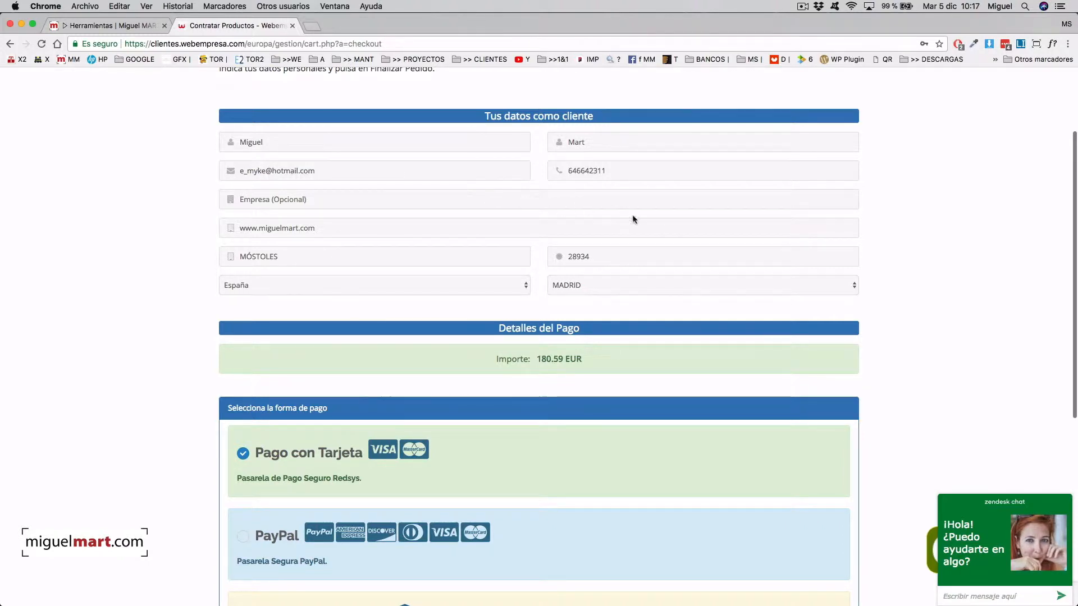
scroll(593, 212, down, 1)
scroll(593, 212, up, 1)
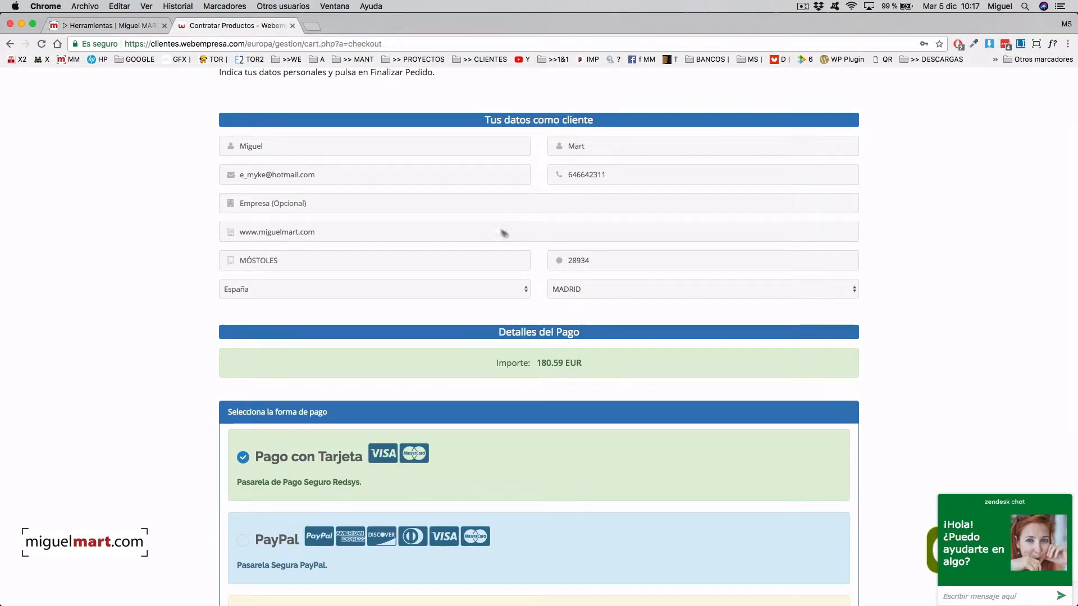
scroll(528, 227, up, 3)
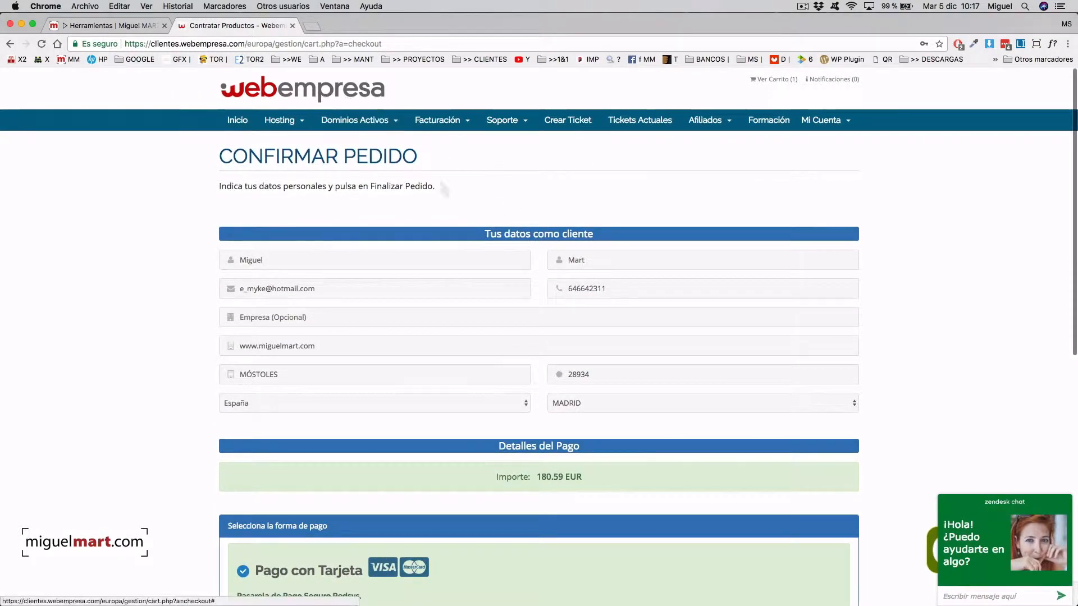
scroll(492, 275, down, 3)
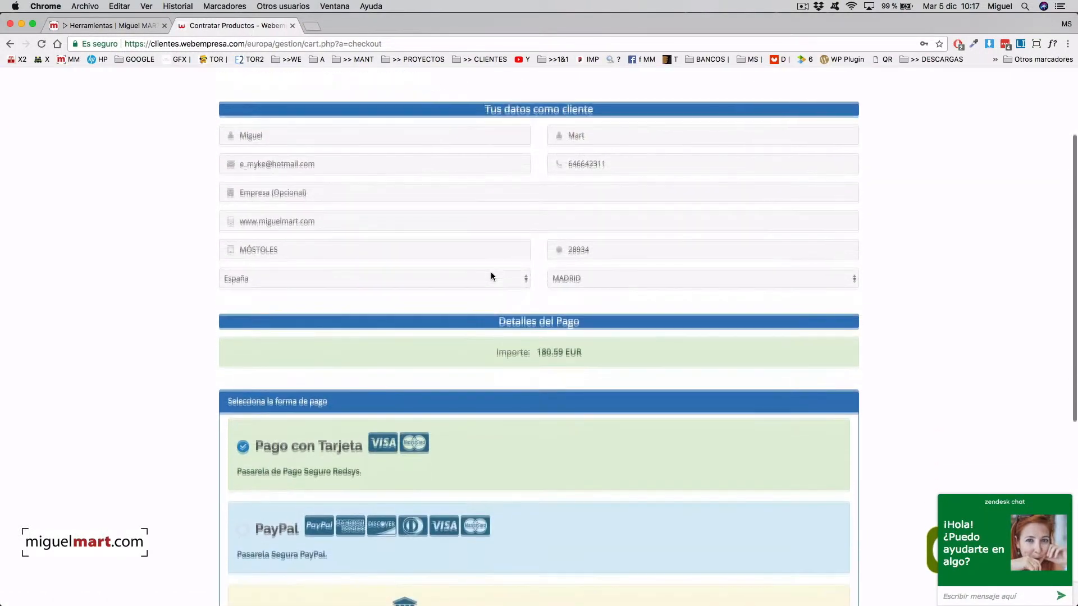
scroll(491, 275, down, 3)
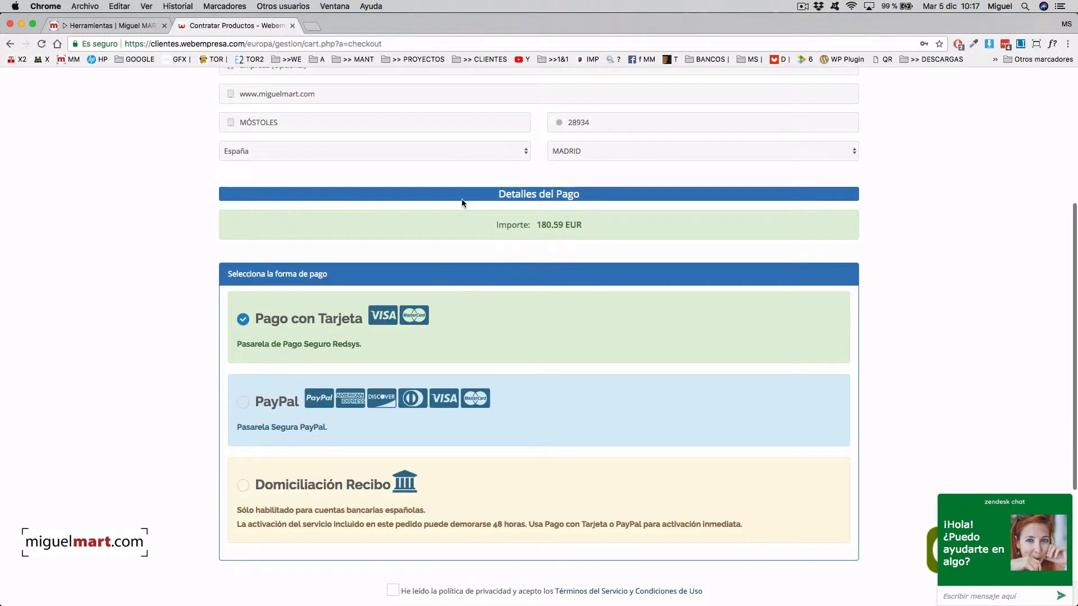
scroll(461, 202, up, 1)
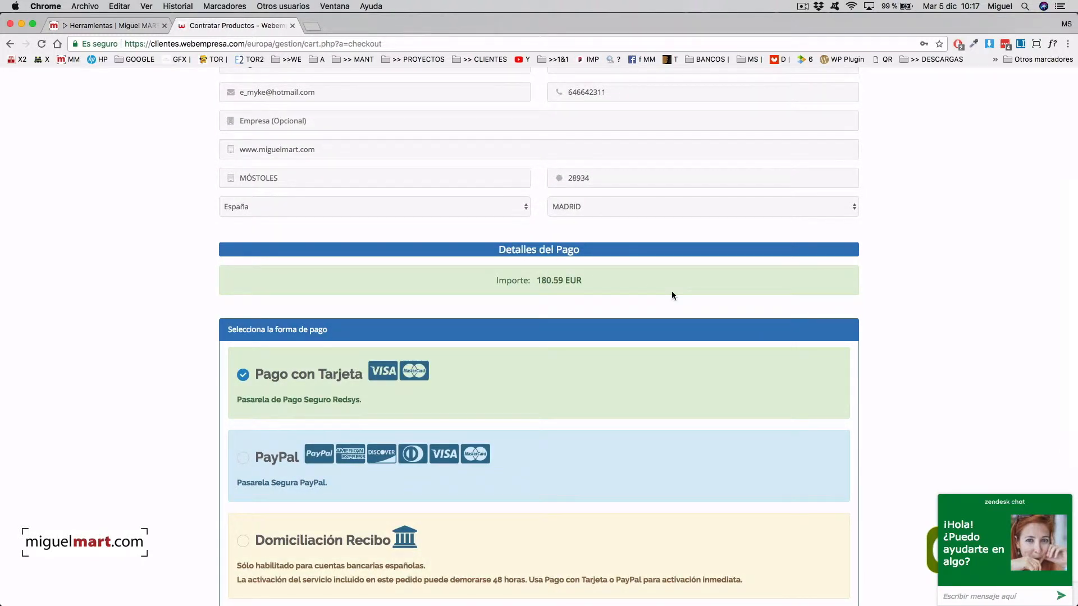
scroll(444, 218, up, 2)
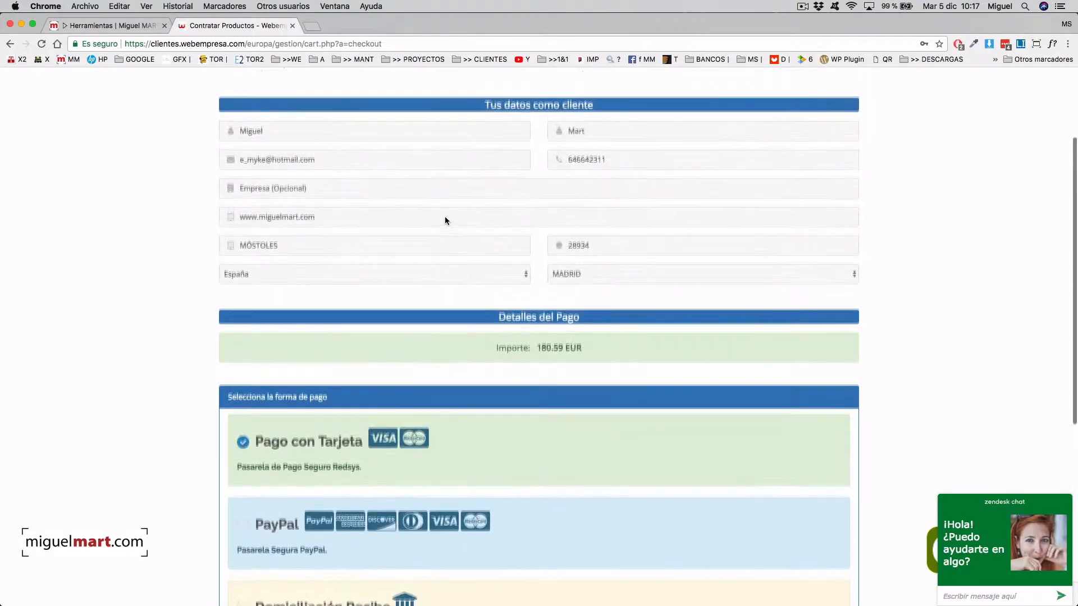
scroll(443, 217, up, 2)
scroll(444, 216, down, 5)
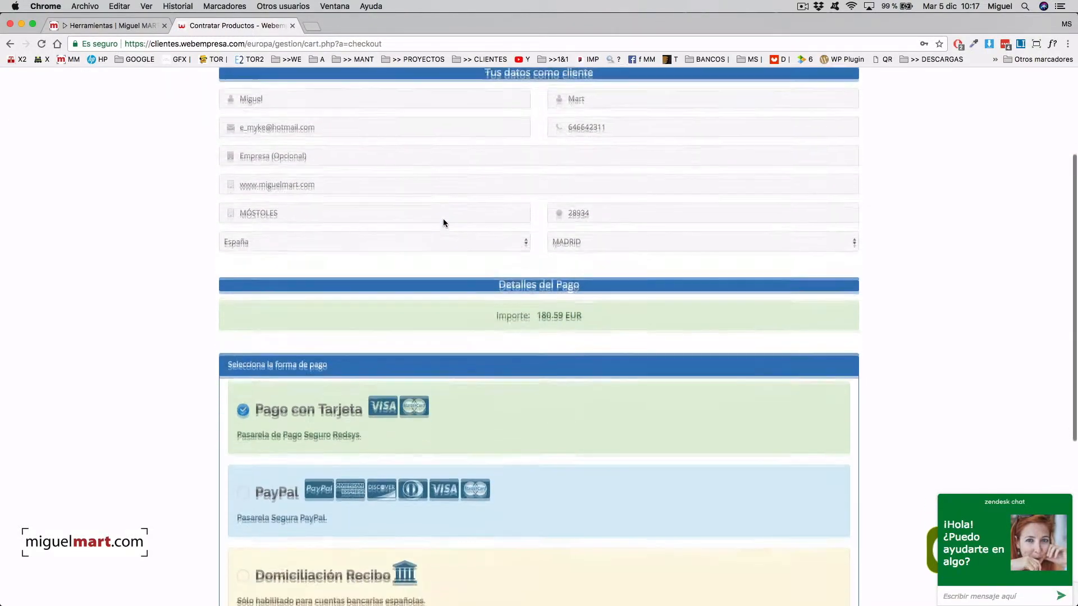
scroll(443, 223, down, 3)
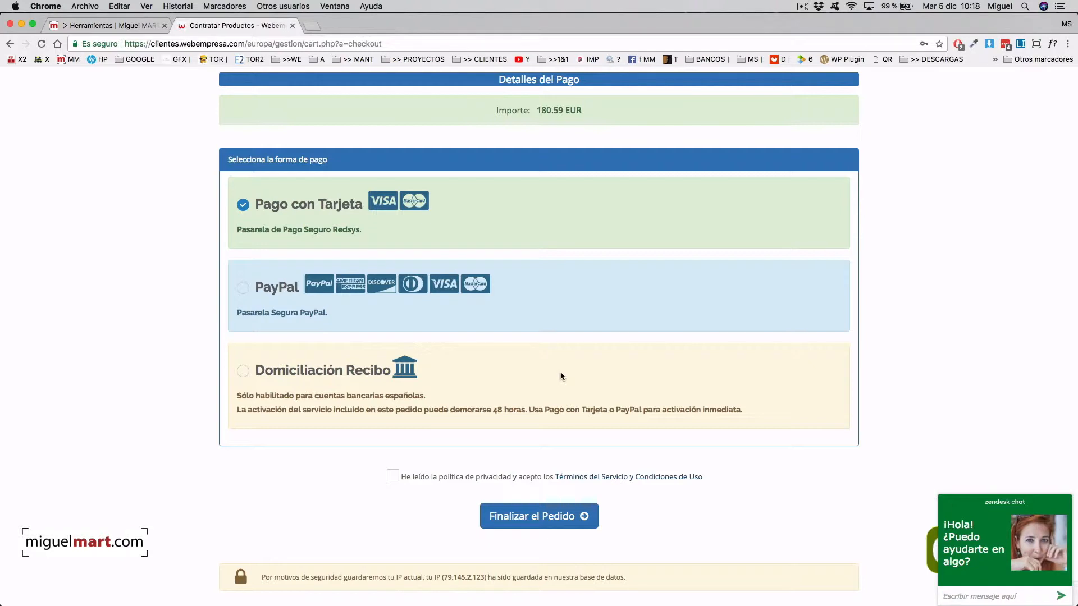
- Scroll down the checkout toward the Finalizar el Pedido button
scroll(561, 372, down, 3)
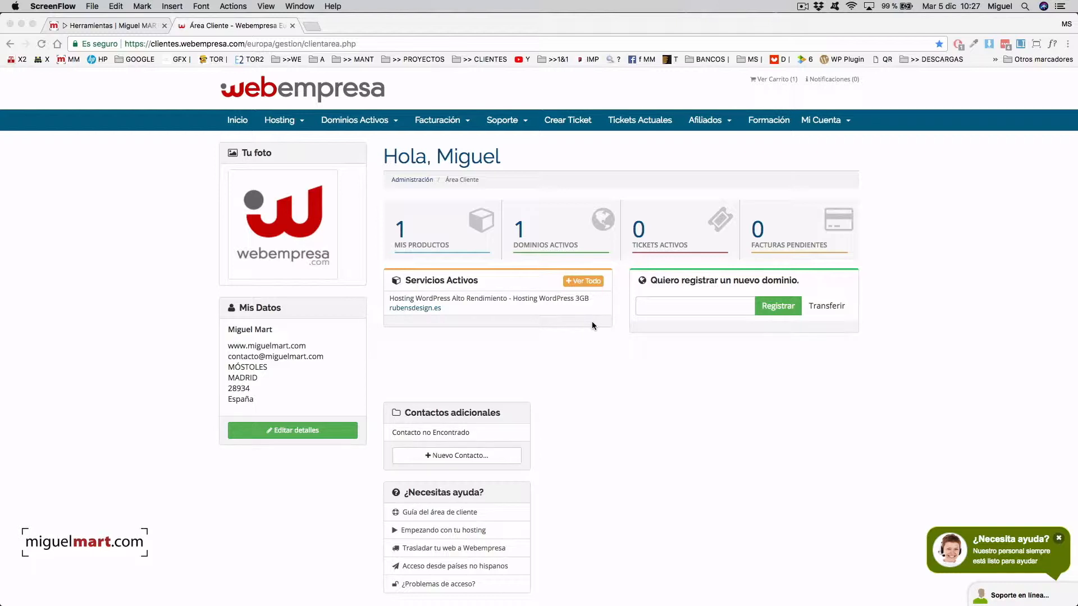
click(425, 229)
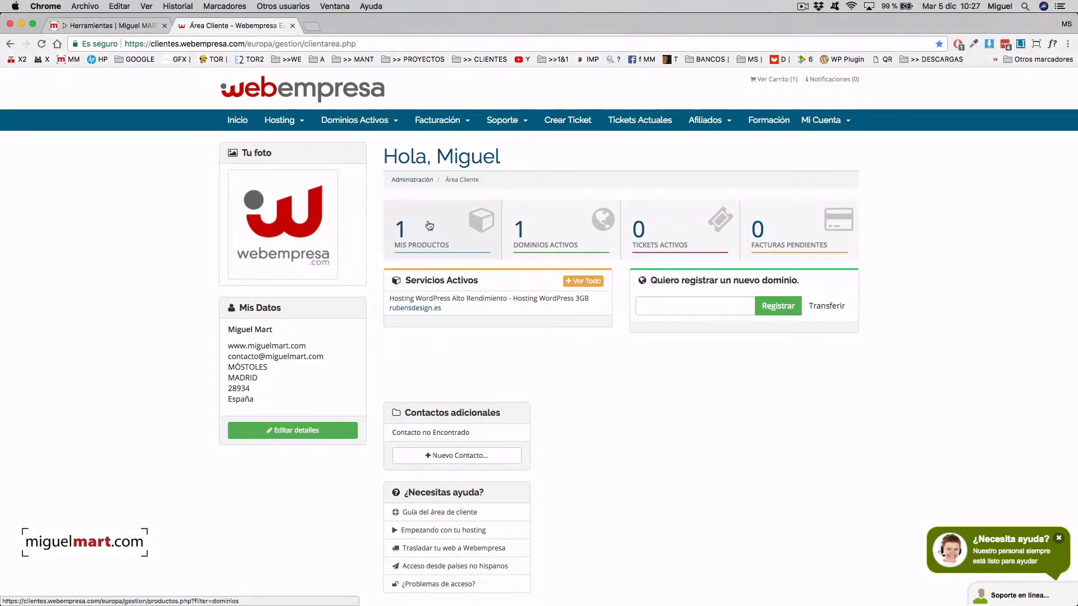
click(419, 226)
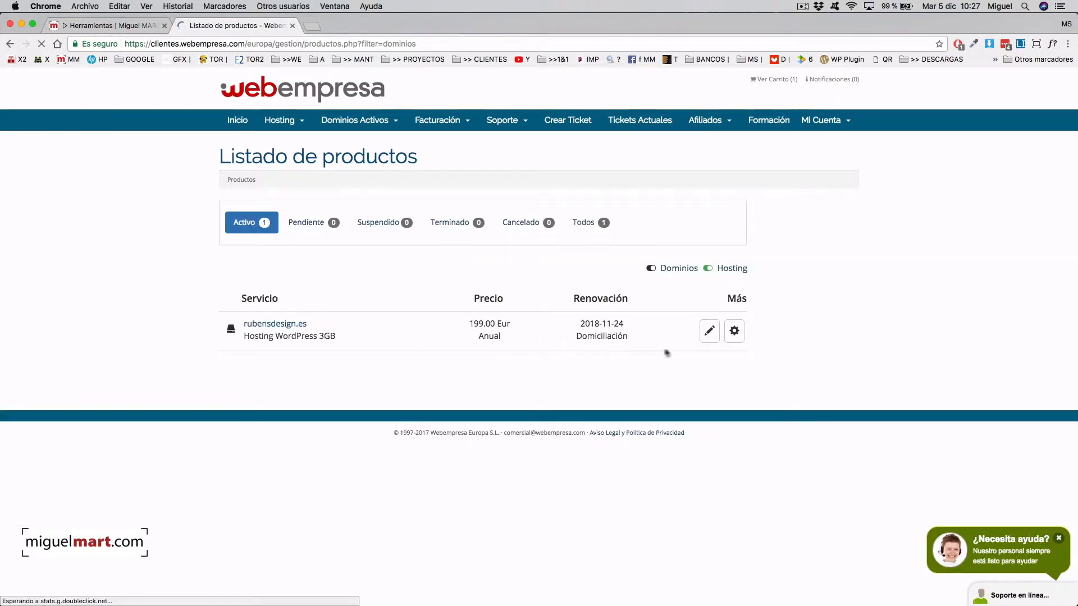
click(735, 332)
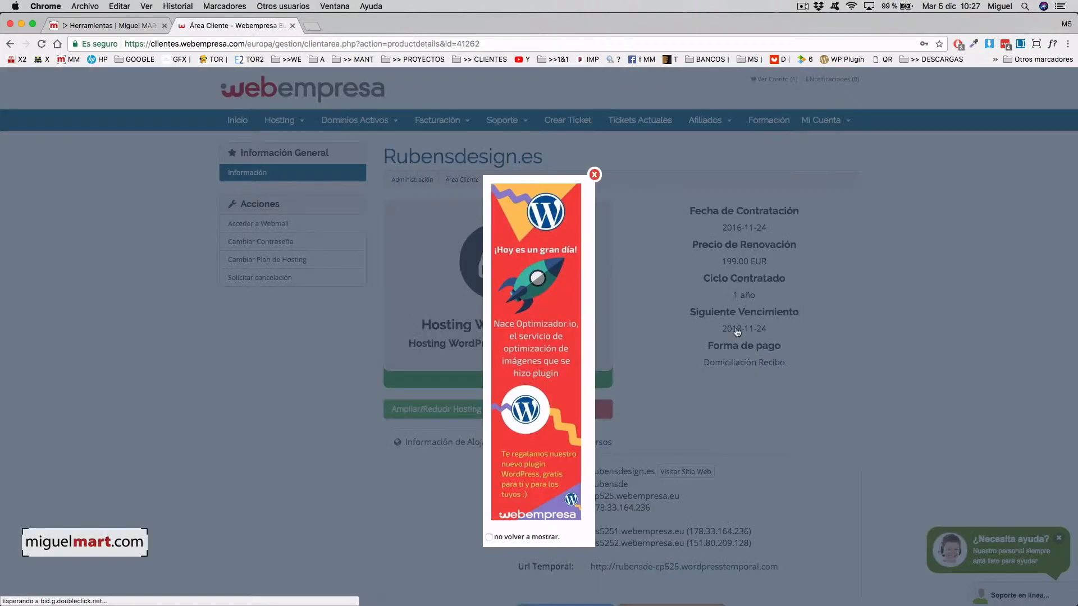
click(593, 175)
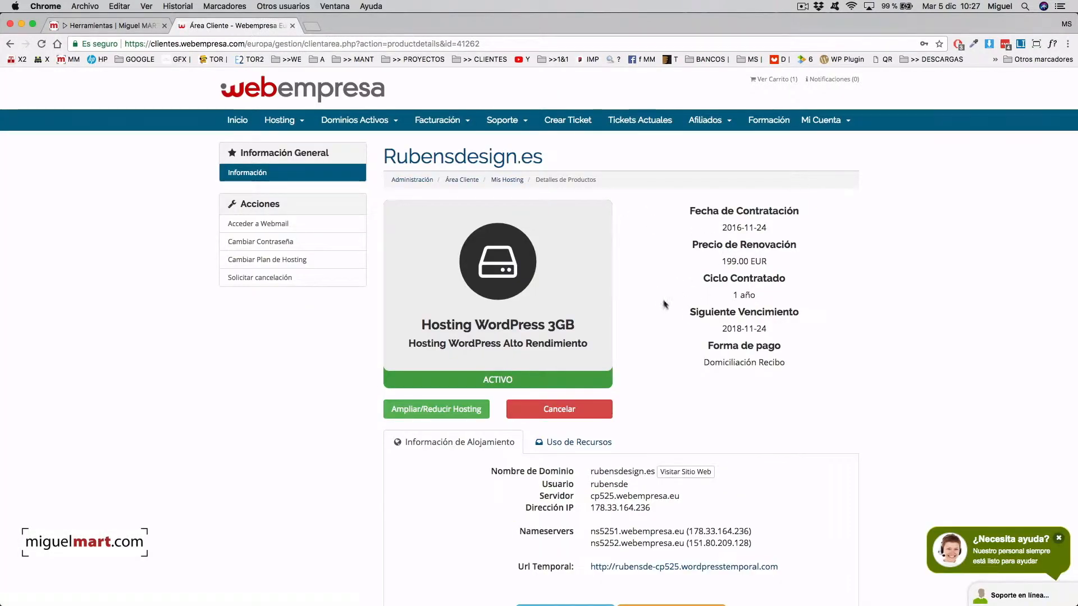
scroll(786, 306, down, 3)
scroll(777, 300, down, 5)
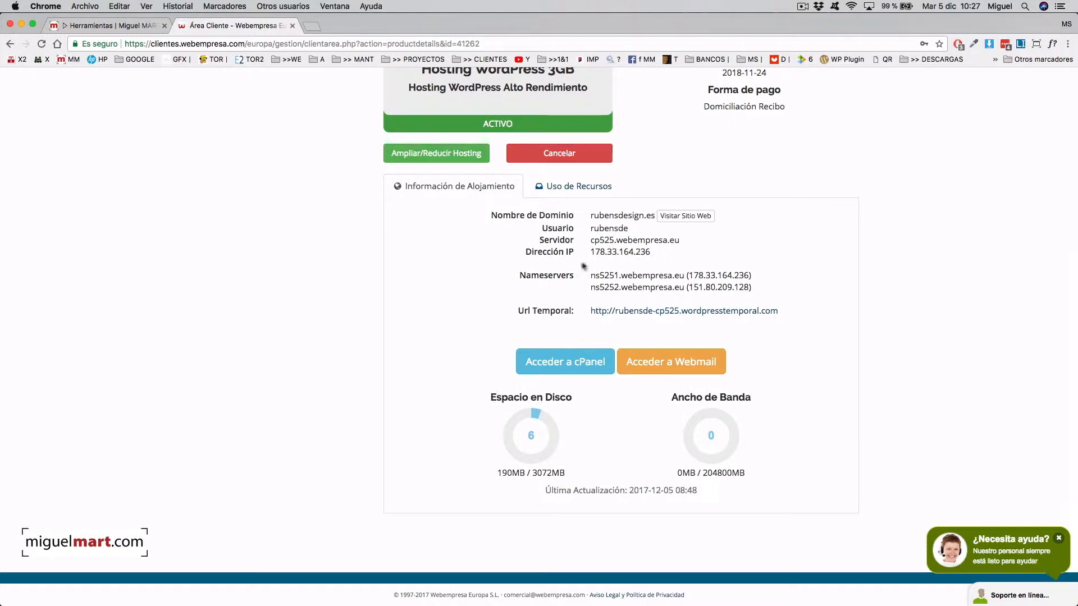
scroll(842, 267, up, 5)
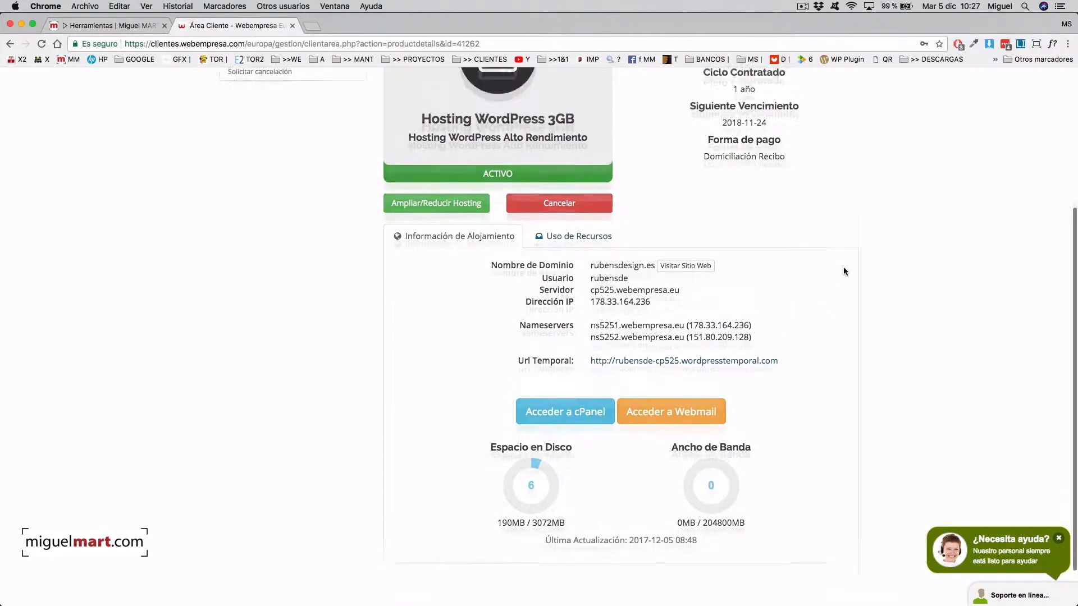
scroll(843, 272, down, 5)
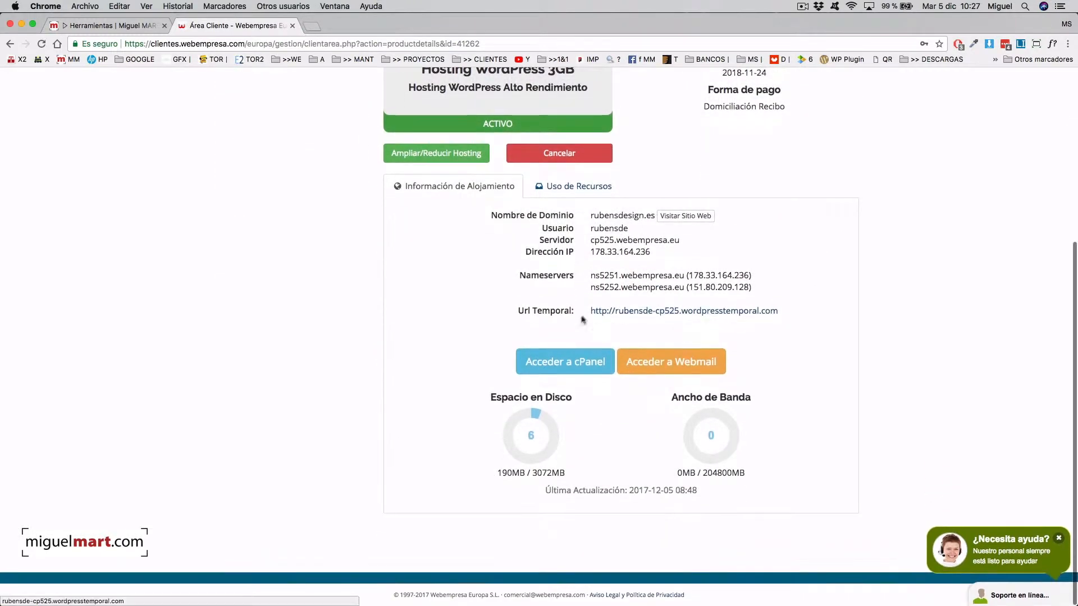
- Enter cPanel for the hosting account and choose Crear Wordpress under Packs Webempresa
click(559, 366)
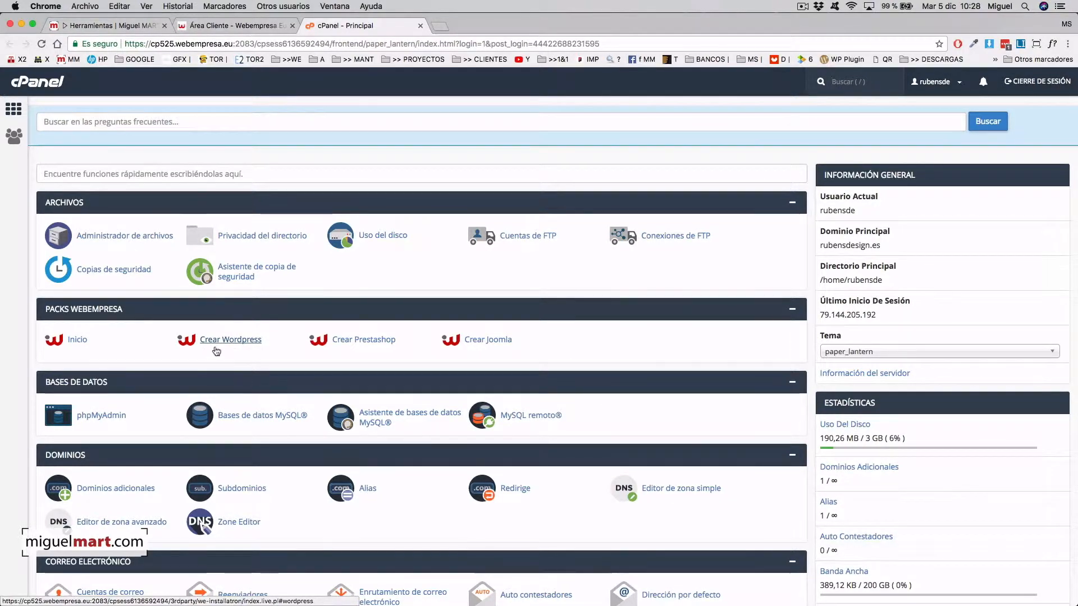
click(225, 340)
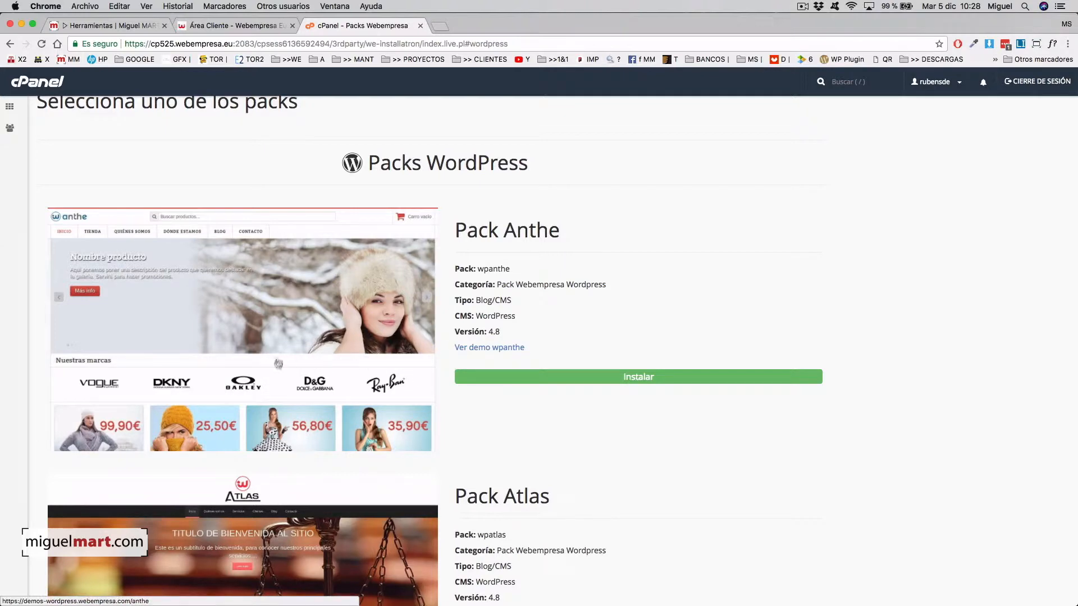
scroll(376, 394, down, 10)
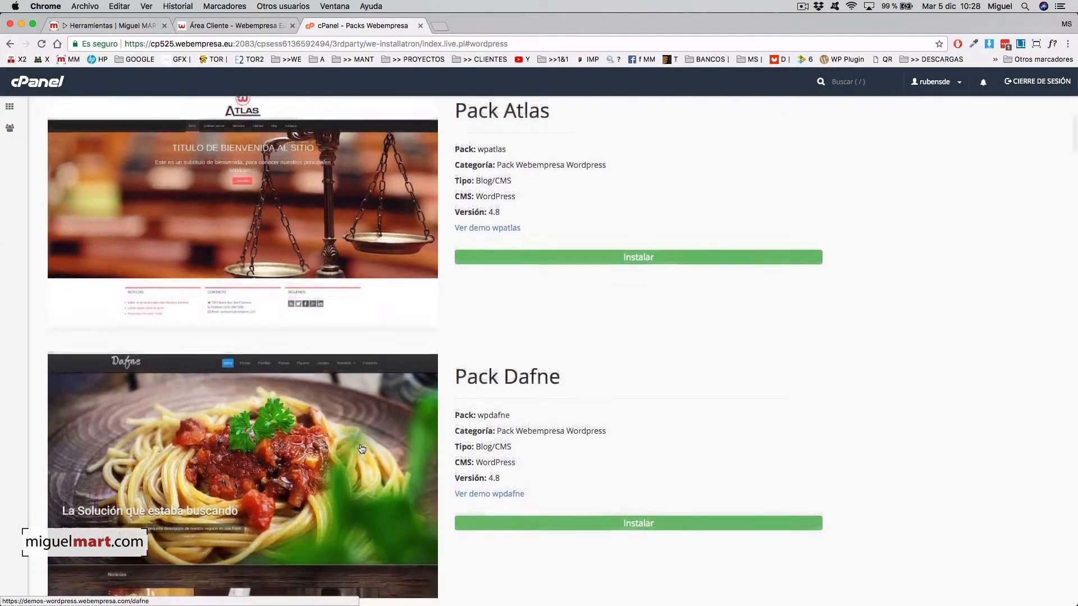
scroll(326, 412, down, 1)
scroll(337, 415, down, 3)
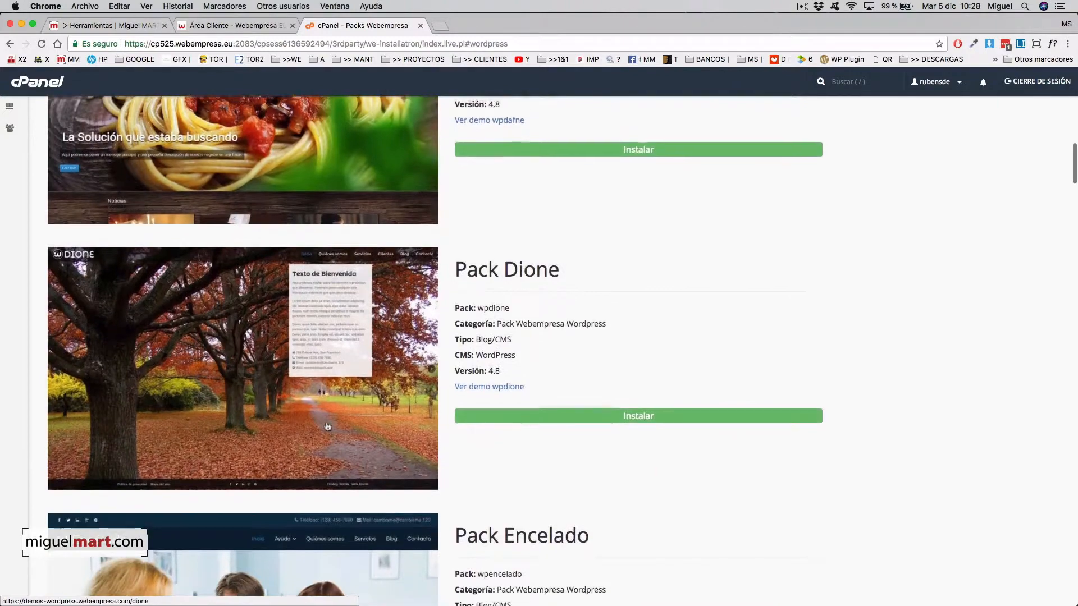
scroll(393, 438, down, 12)
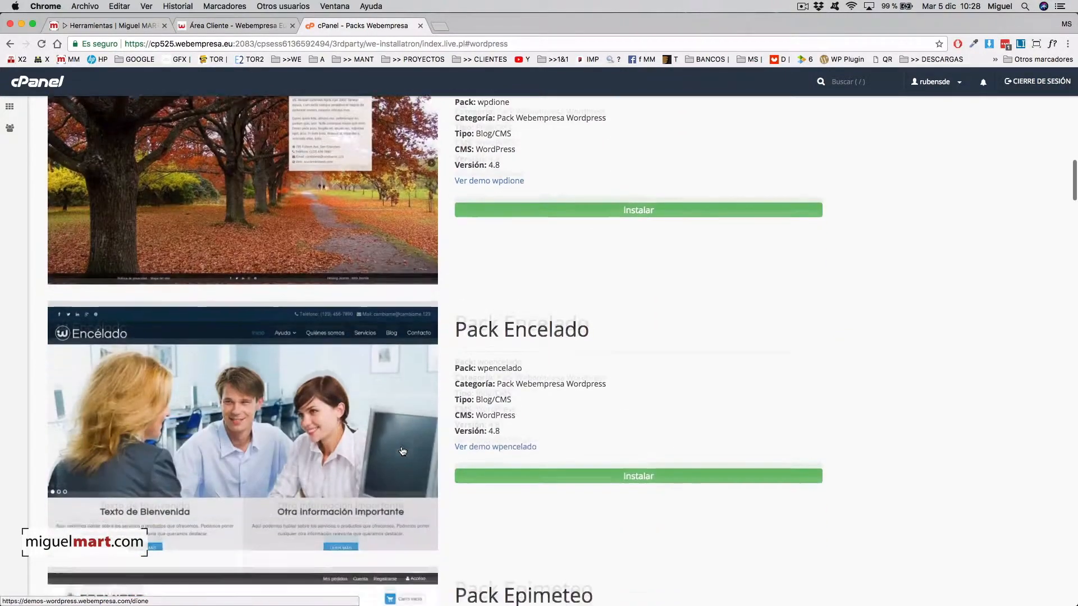
scroll(379, 415, down, 11)
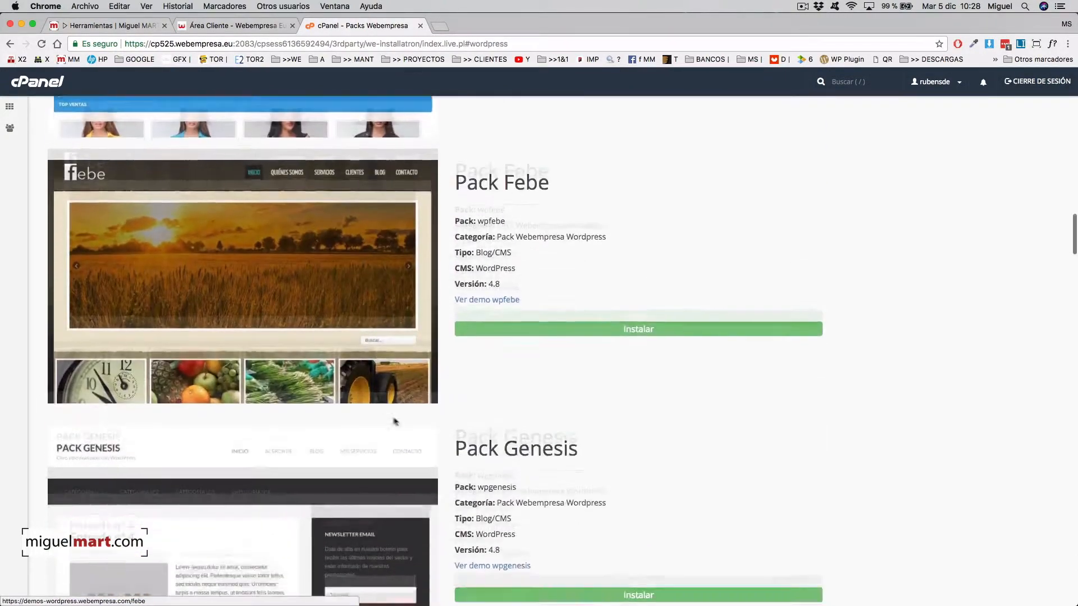
scroll(378, 410, down, 14)
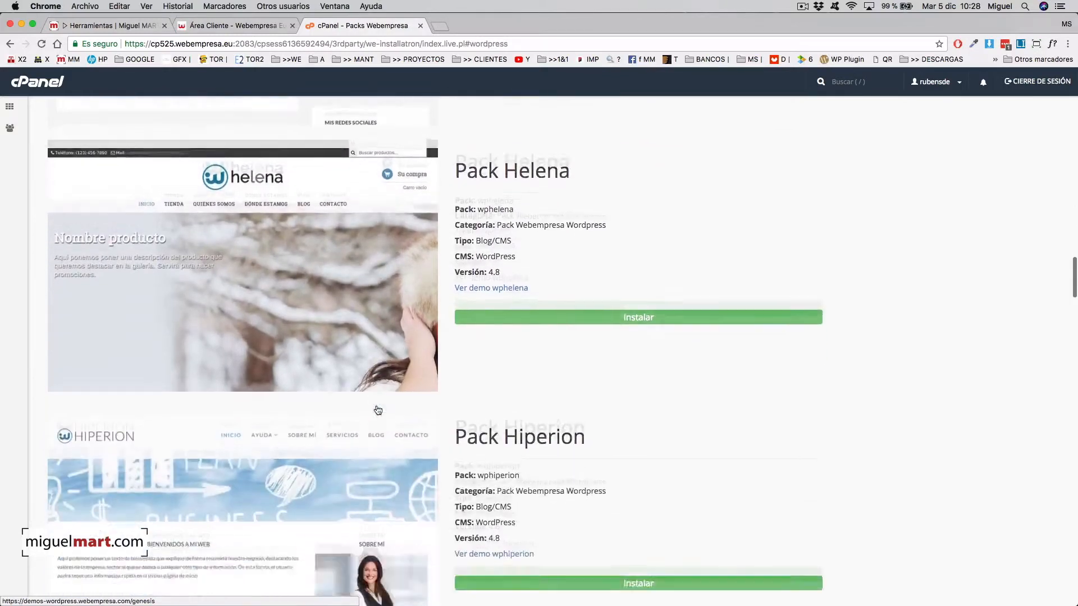
scroll(393, 412, down, 8)
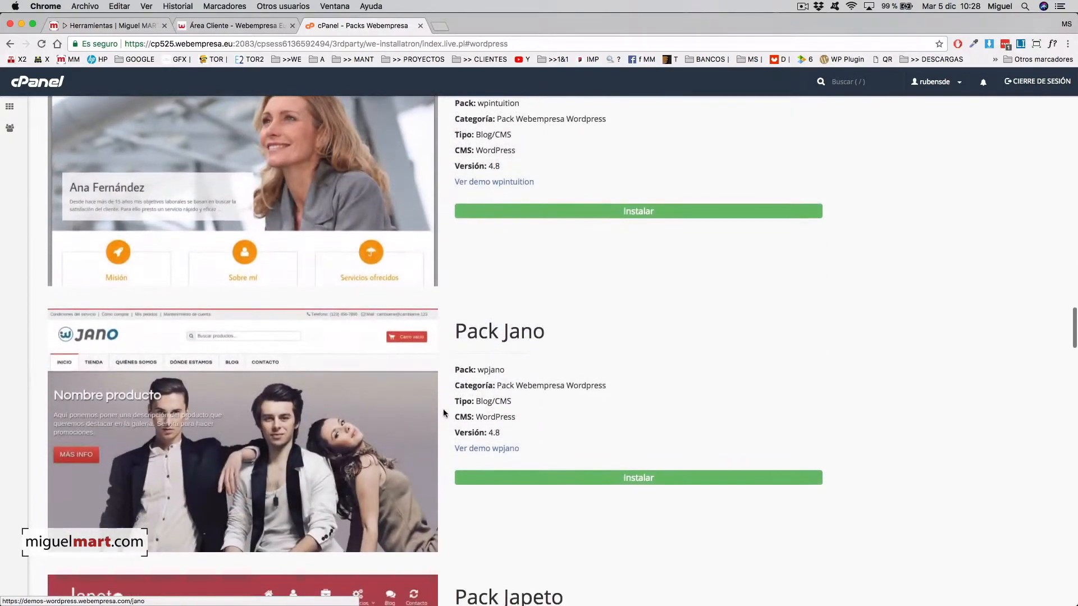
scroll(435, 414, down, 10)
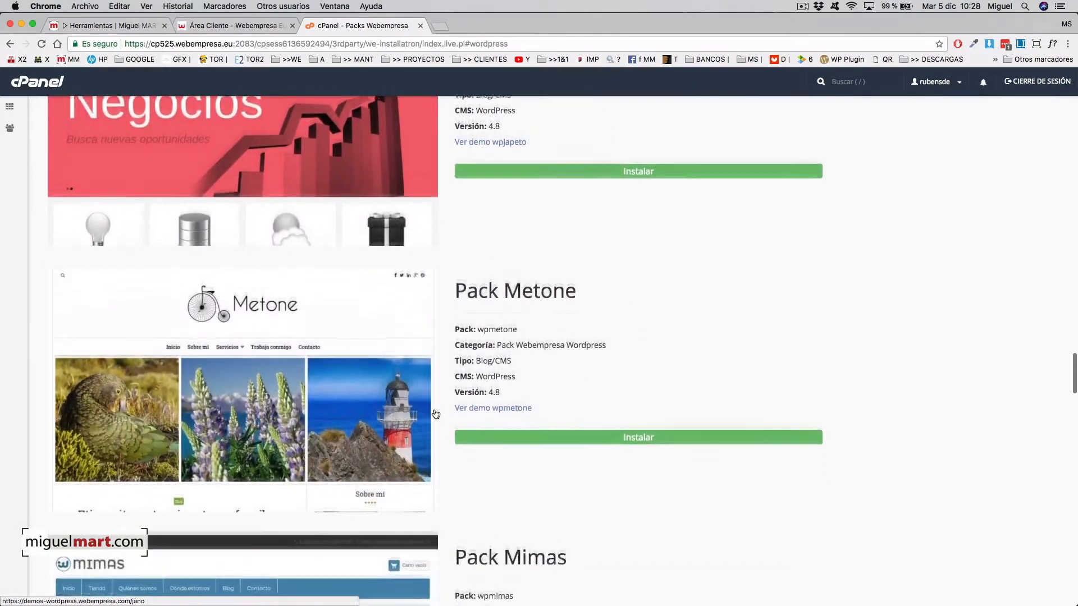
scroll(436, 414, down, 11)
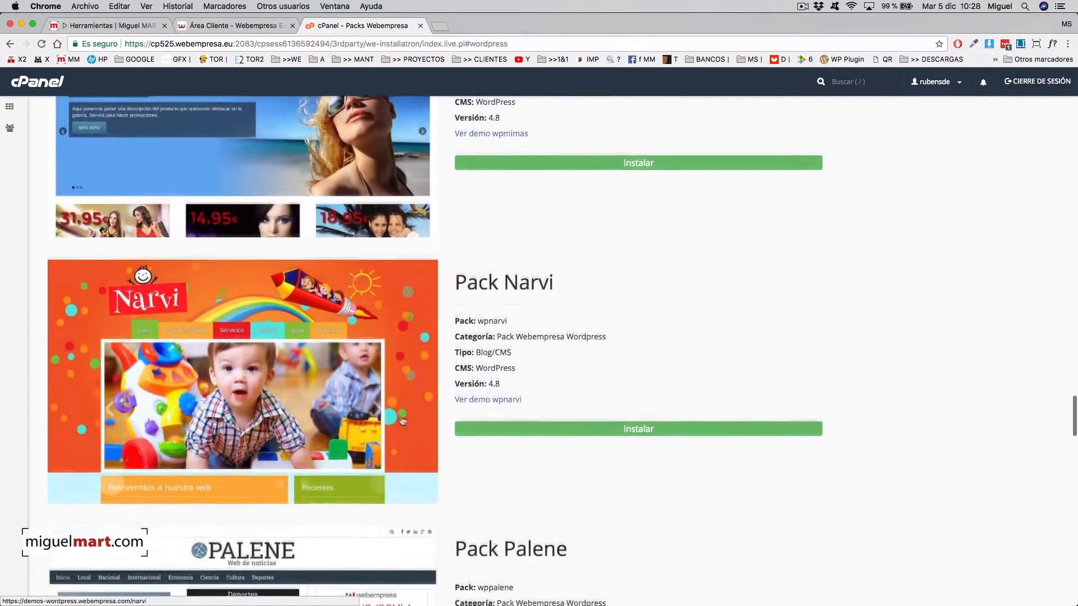
scroll(457, 419, down, 8)
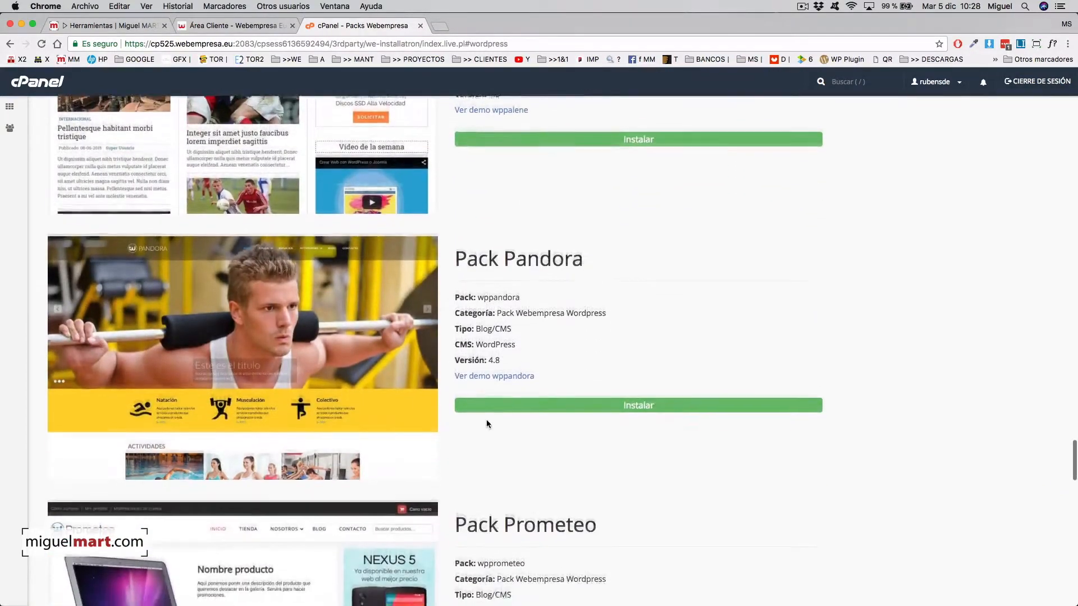
scroll(481, 418, down, 11)
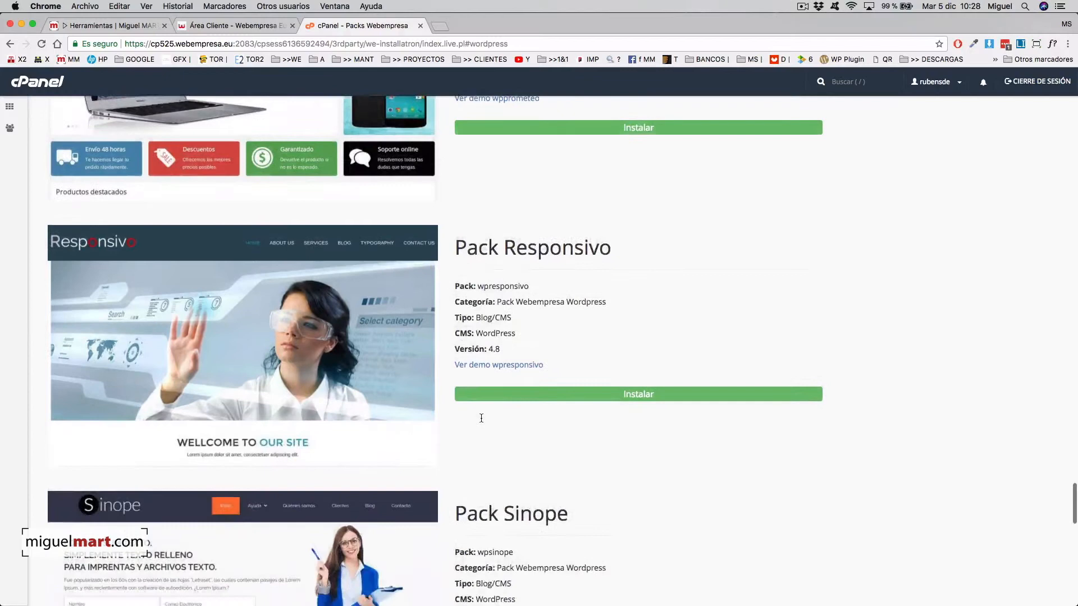
scroll(481, 421, down, 10)
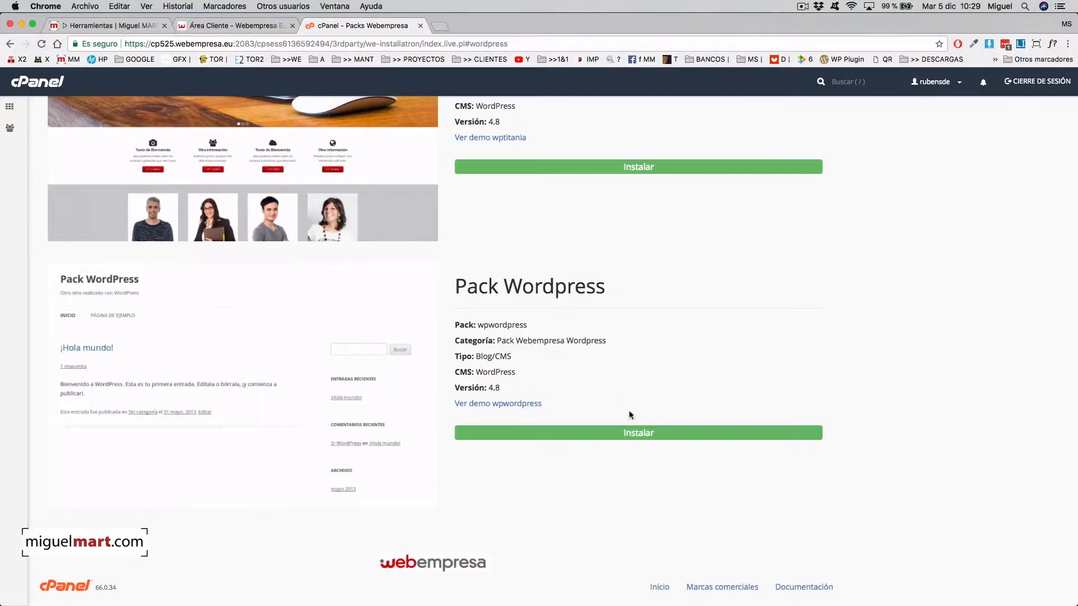
- Start installing the plain Pack Wordpress and set the installation path (Ruta) to tmp
click(644, 435)
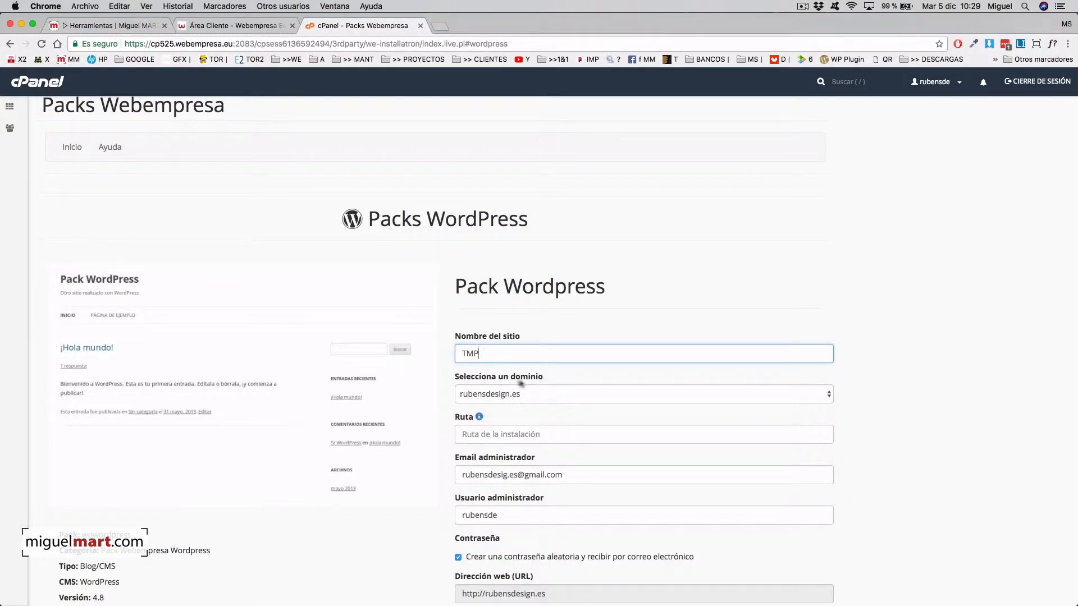
scroll(560, 392, down, 3)
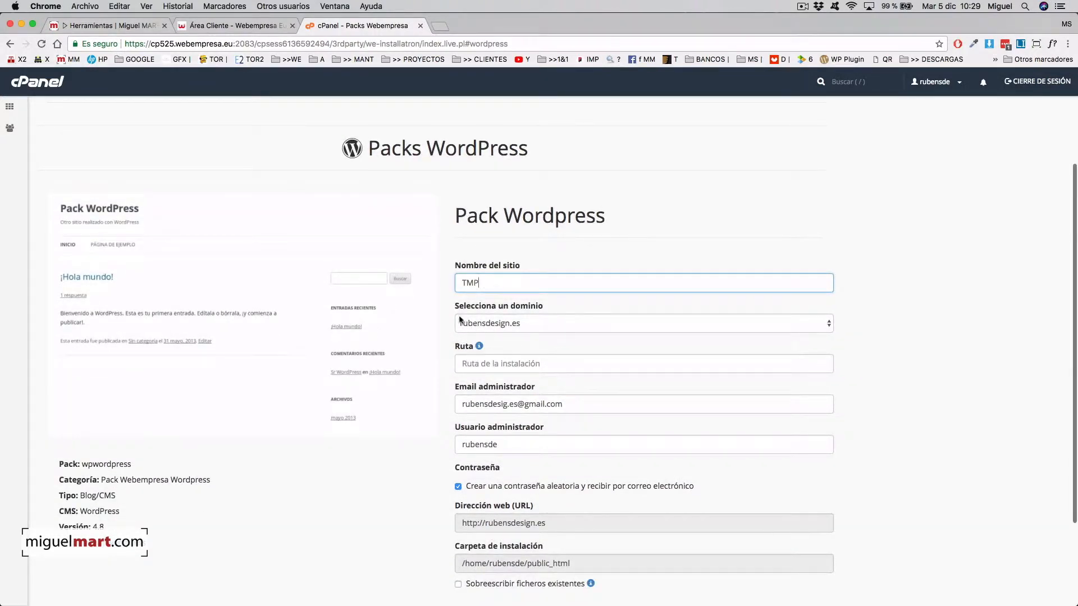
scroll(500, 345, down, 2)
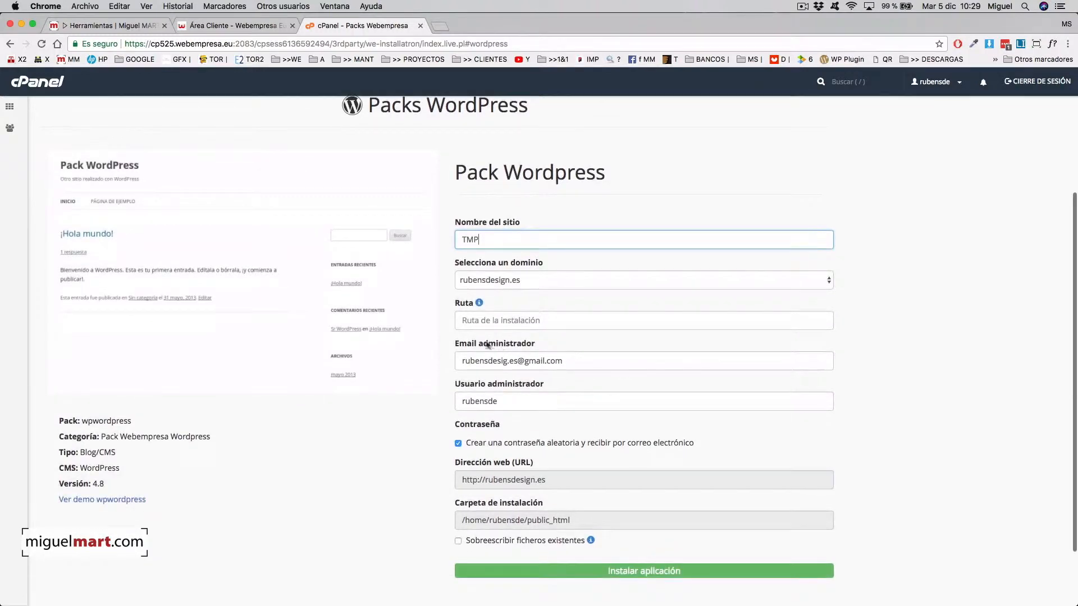
click(494, 322)
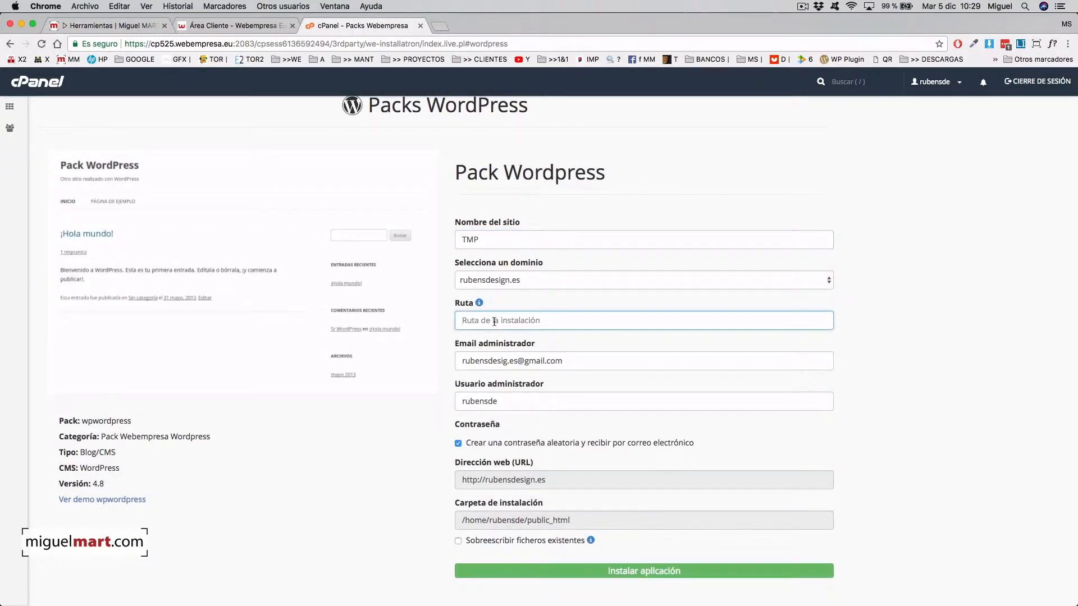
text(tmp)
scroll(536, 334, down, 3)
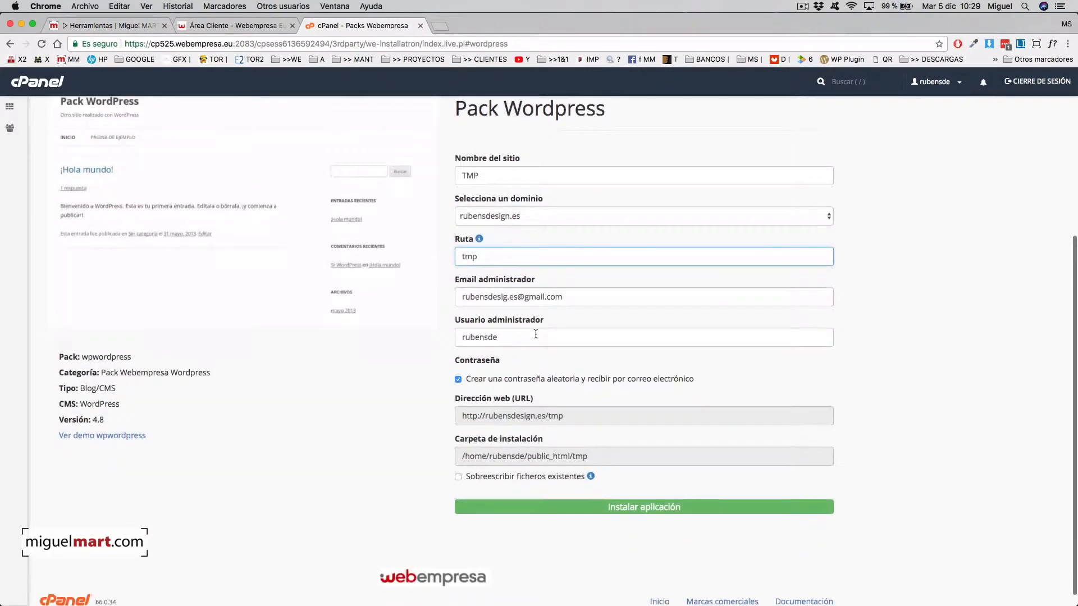
scroll(505, 334, up, 2)
scroll(503, 388, down, 1)
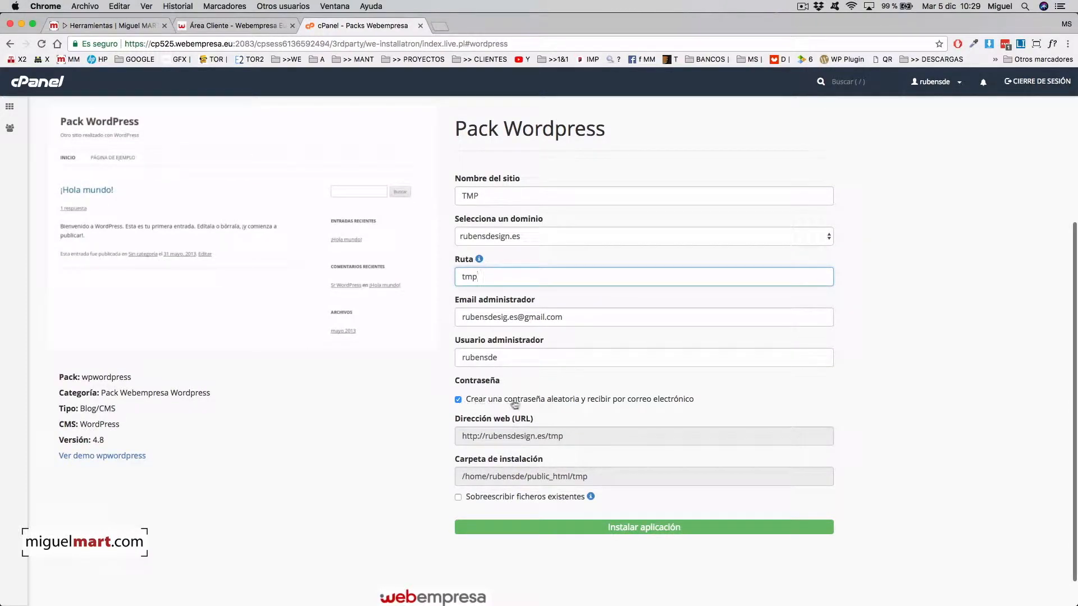
- Replace the admin username, allow overwriting existing files, and run the installation
double_click(480, 357)
scroll(505, 393, down, 2)
text(admin)
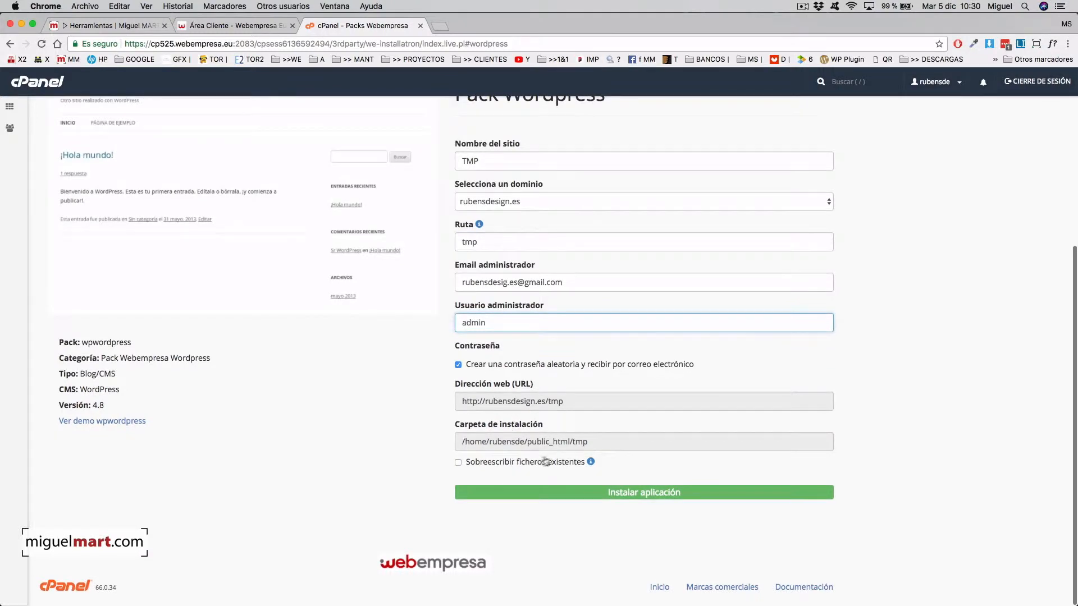
click(458, 463)
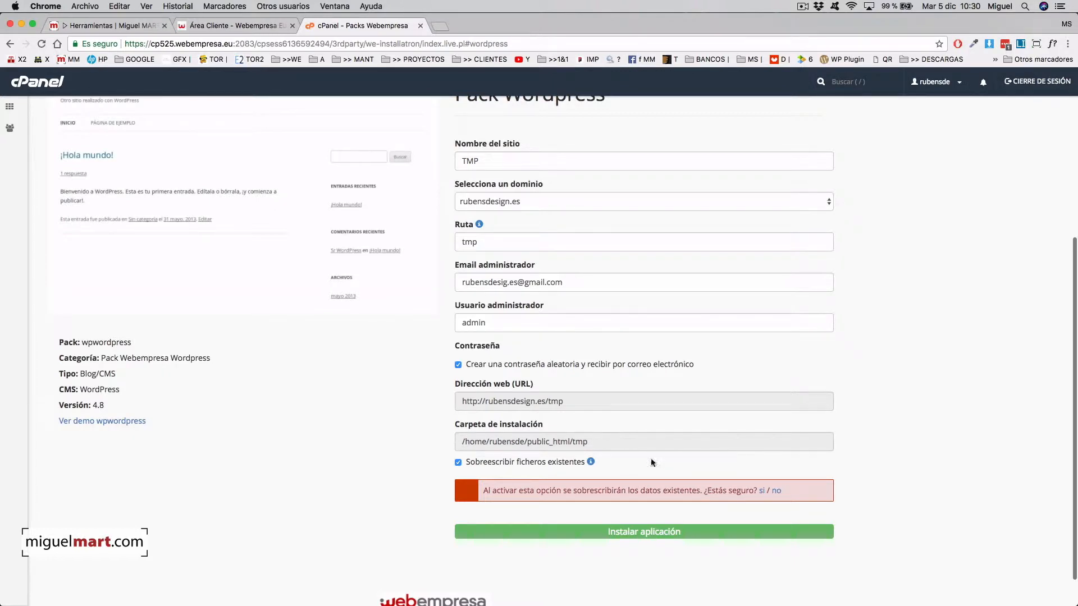
click(762, 493)
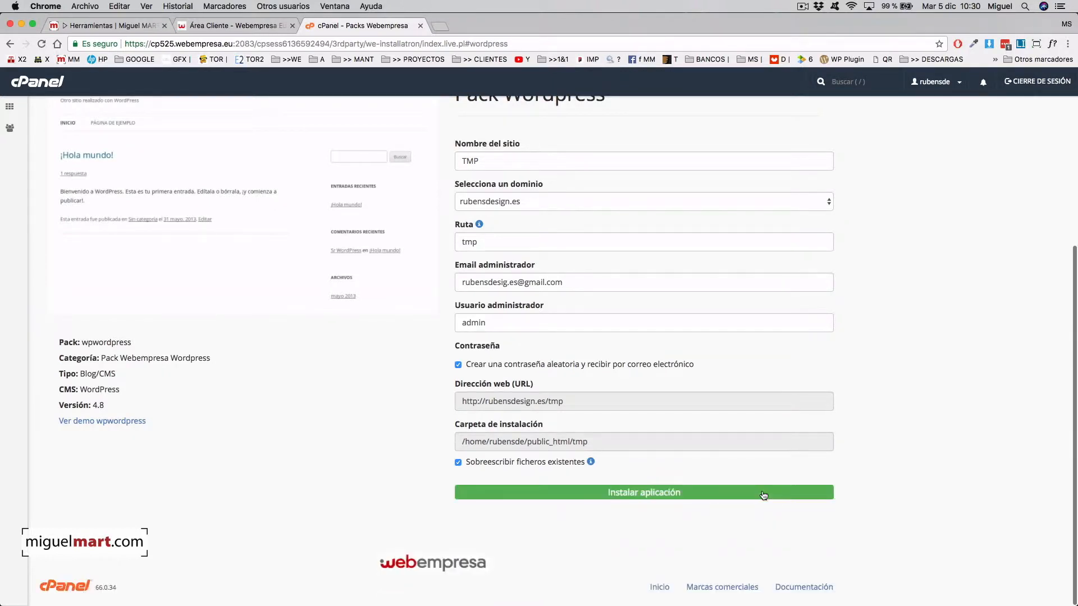
click(631, 493)
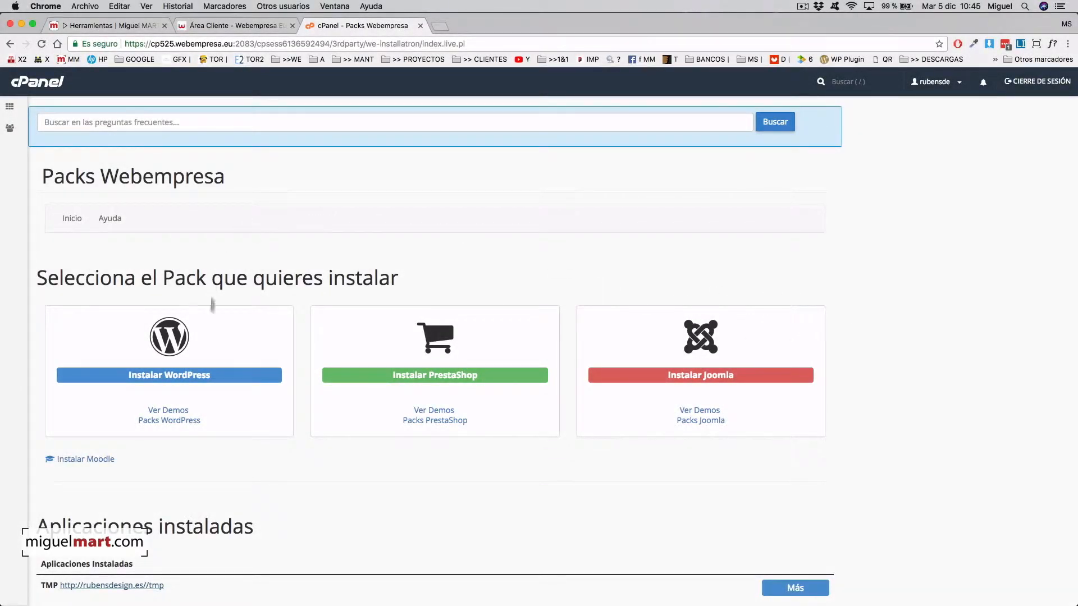
- Open the newly installed TMP site at rubensdesign.es/tmp and scroll through it
scroll(638, 402, down, 3)
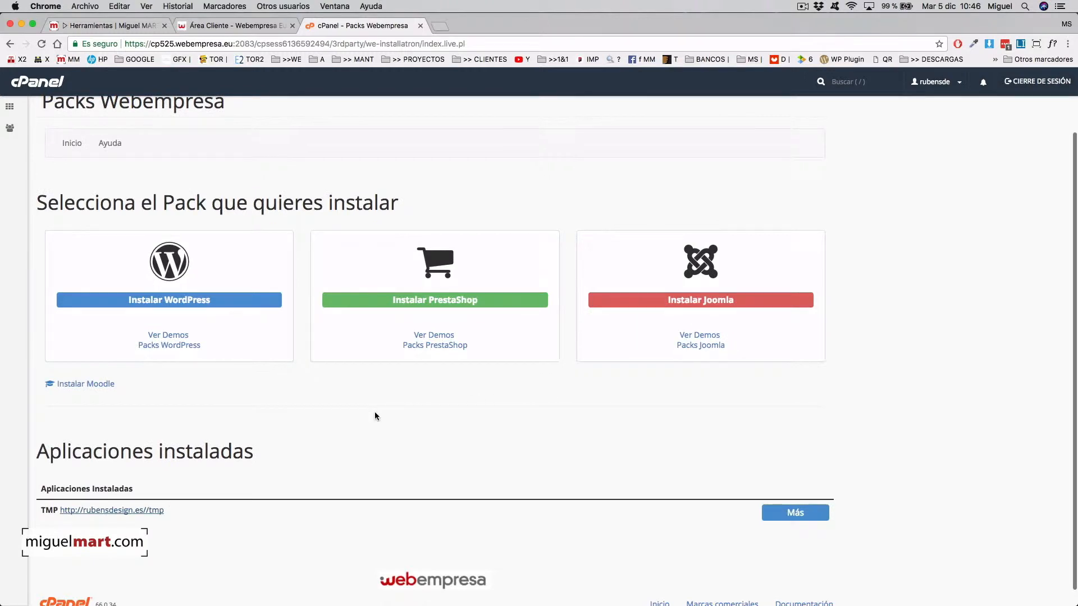
scroll(139, 495, down, 1)
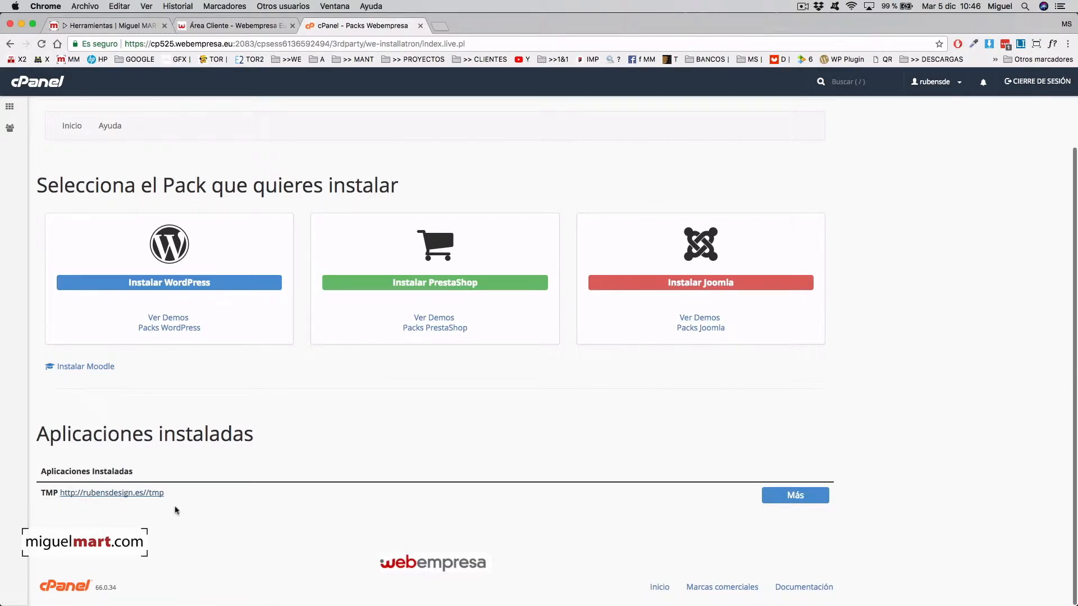
click(153, 494)
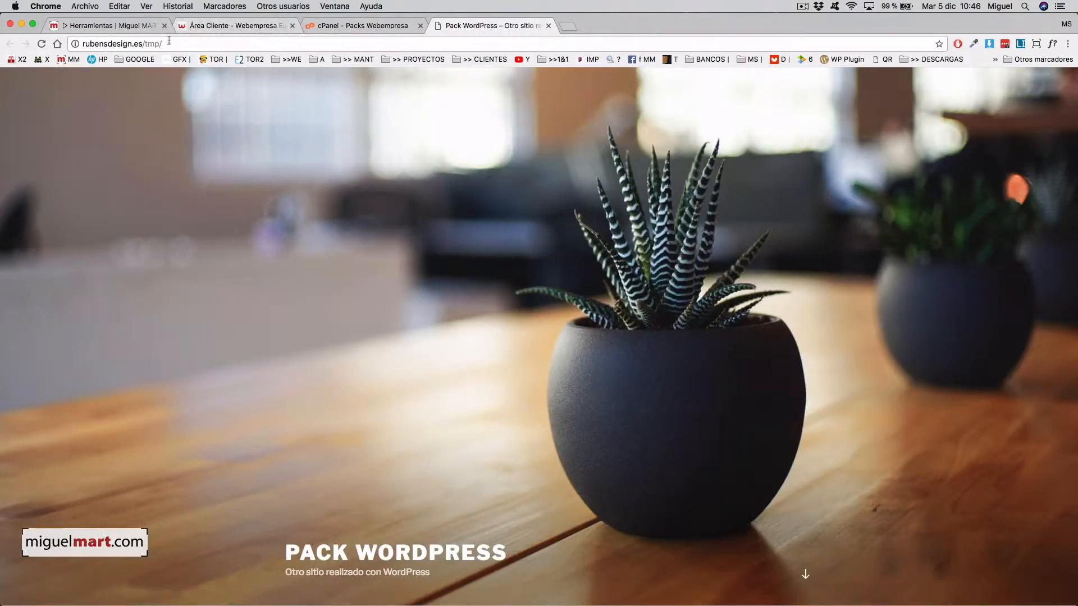
scroll(598, 343, down, 6)
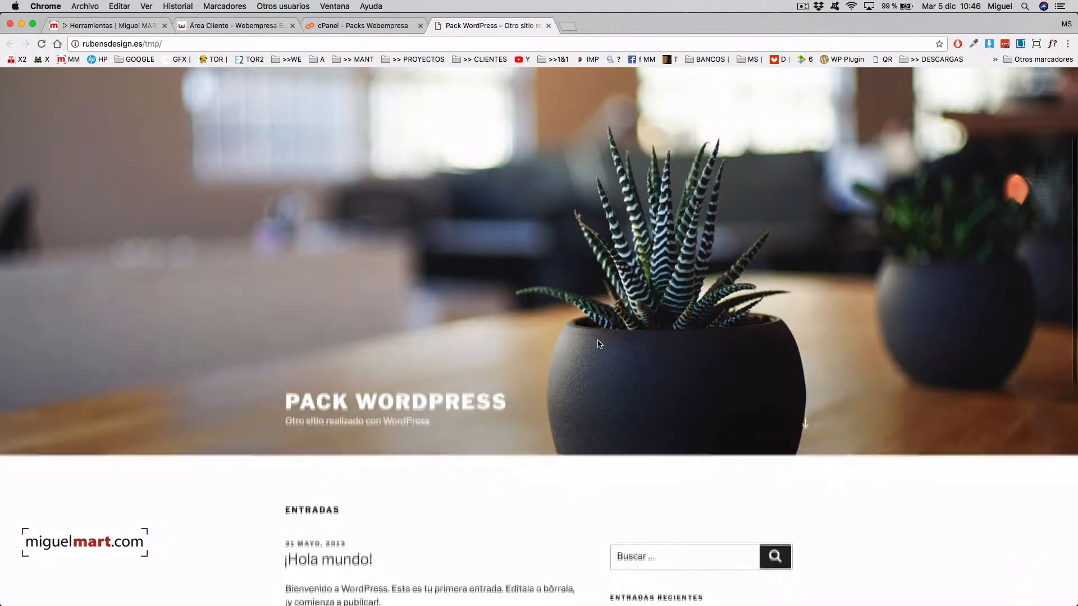
scroll(597, 339, down, 4)
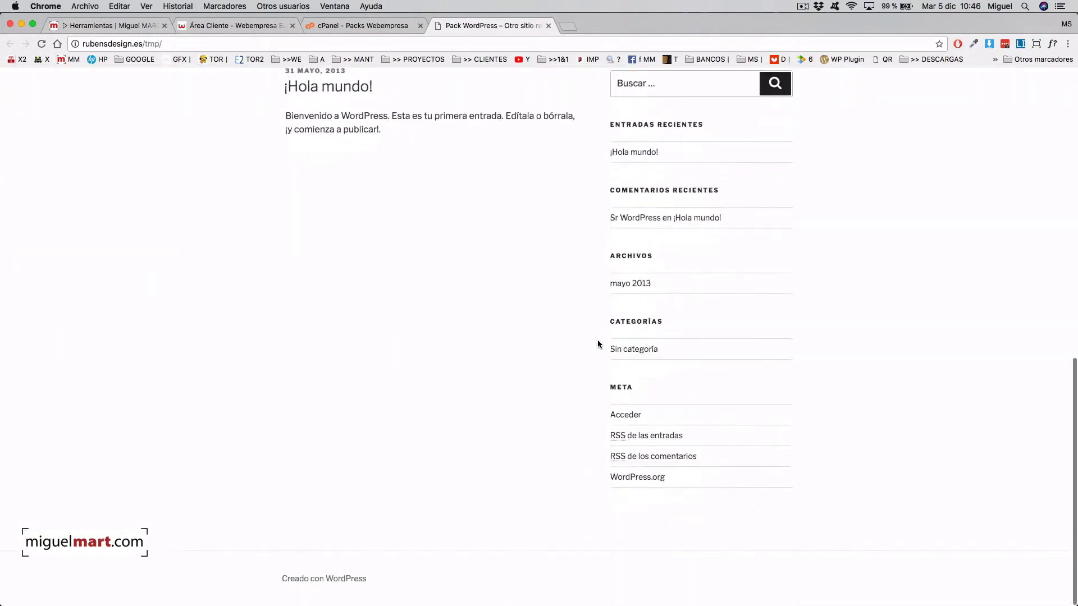
scroll(598, 342, up, 5)
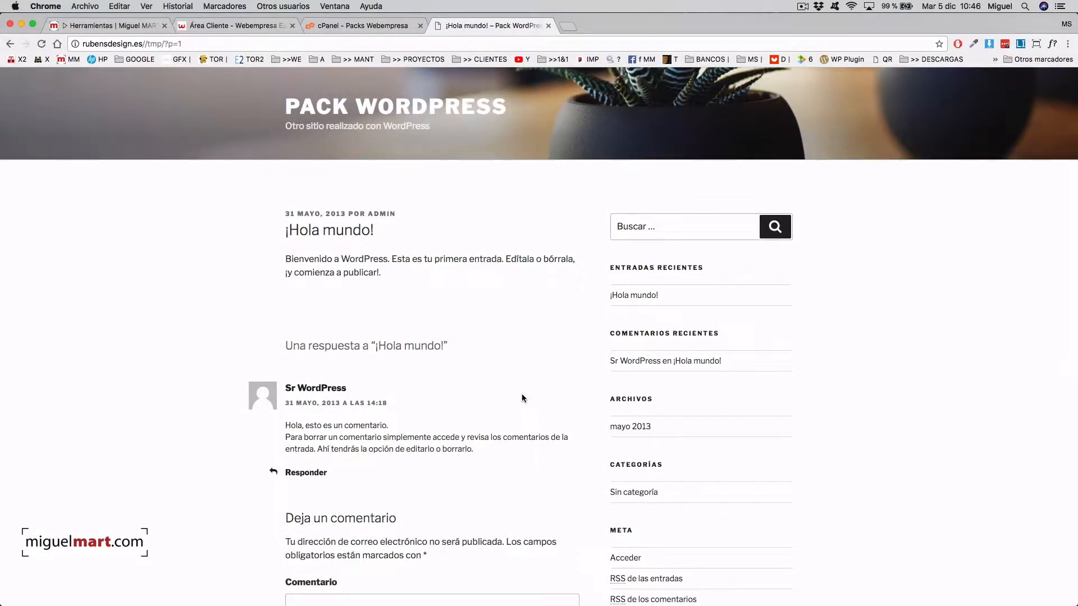
- Return to the Pack WordPress home page and look it over
click(420, 110)
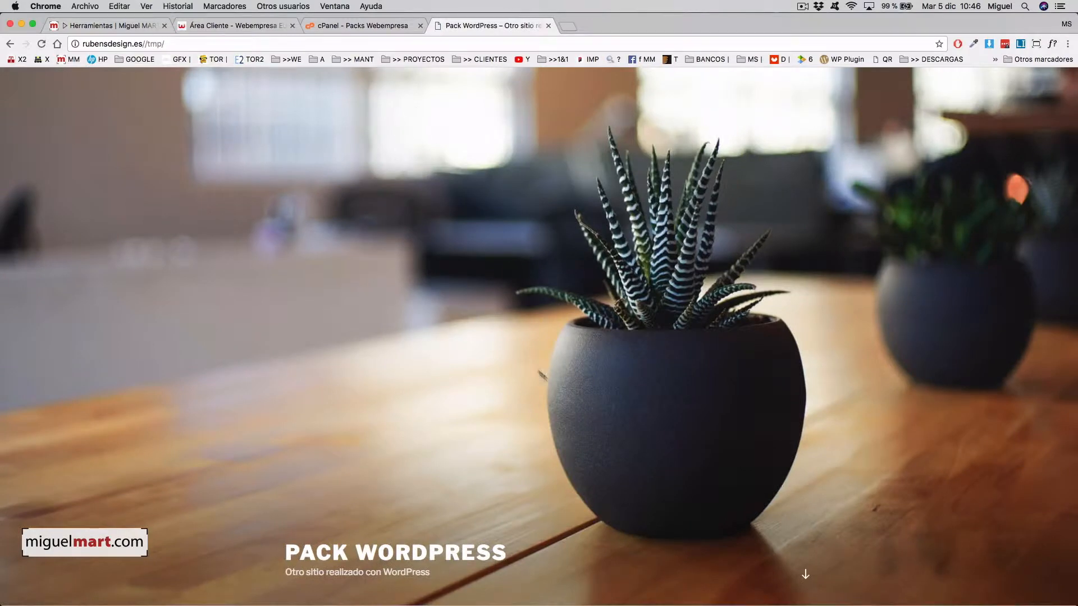
scroll(681, 435, down, 15)
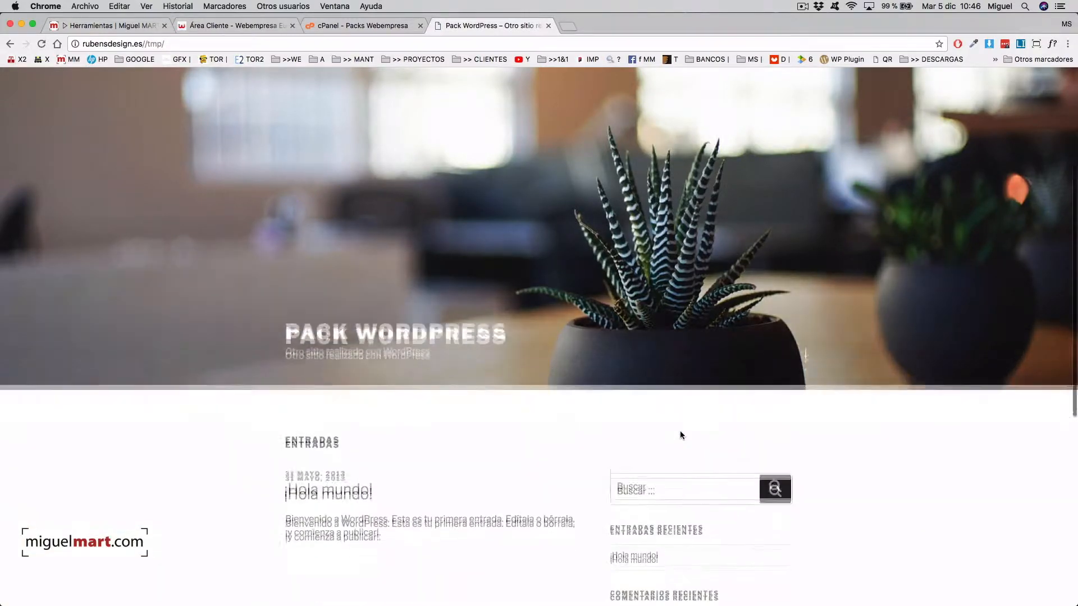
scroll(681, 436, up, 15)
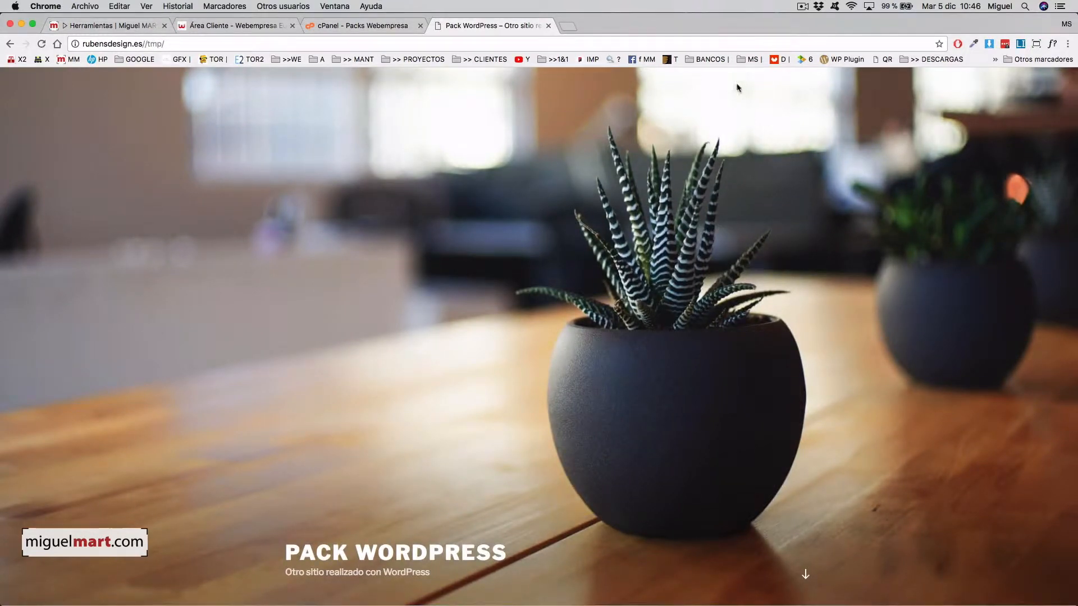
scroll(623, 283, down, 4)
scroll(623, 284, up, 4)
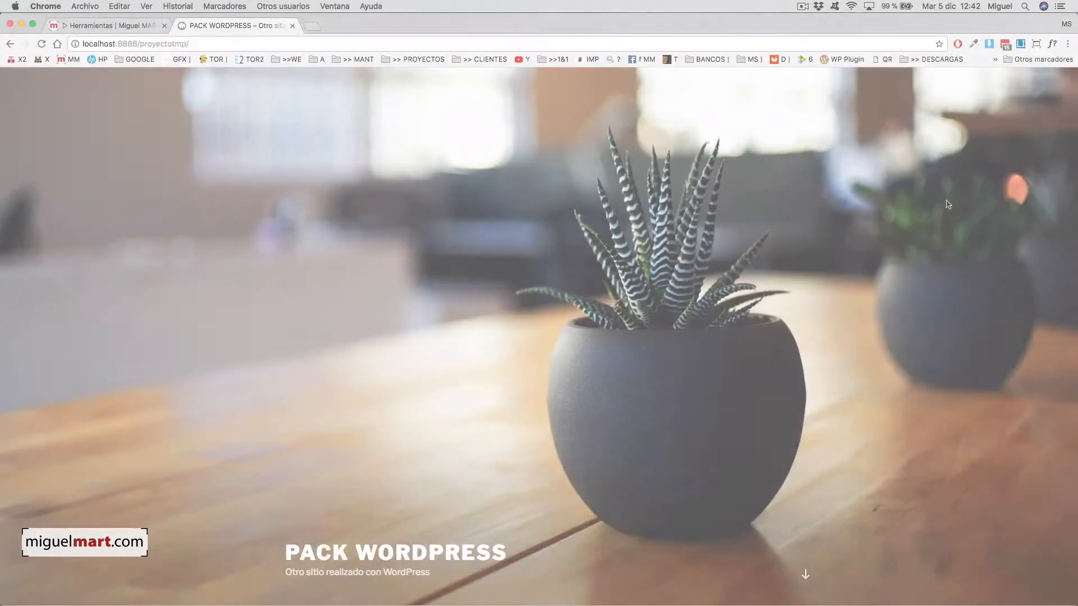
- Skim the local site's home page, then switch to the miguelmart.com Herramientas article
scroll(842, 259, down, 6)
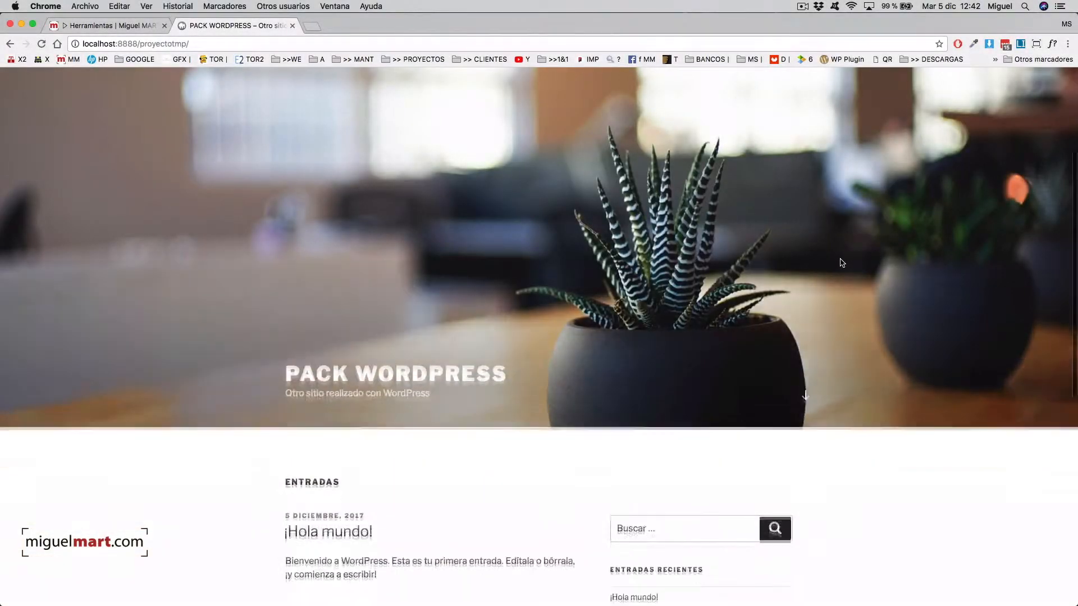
scroll(840, 260, up, 7)
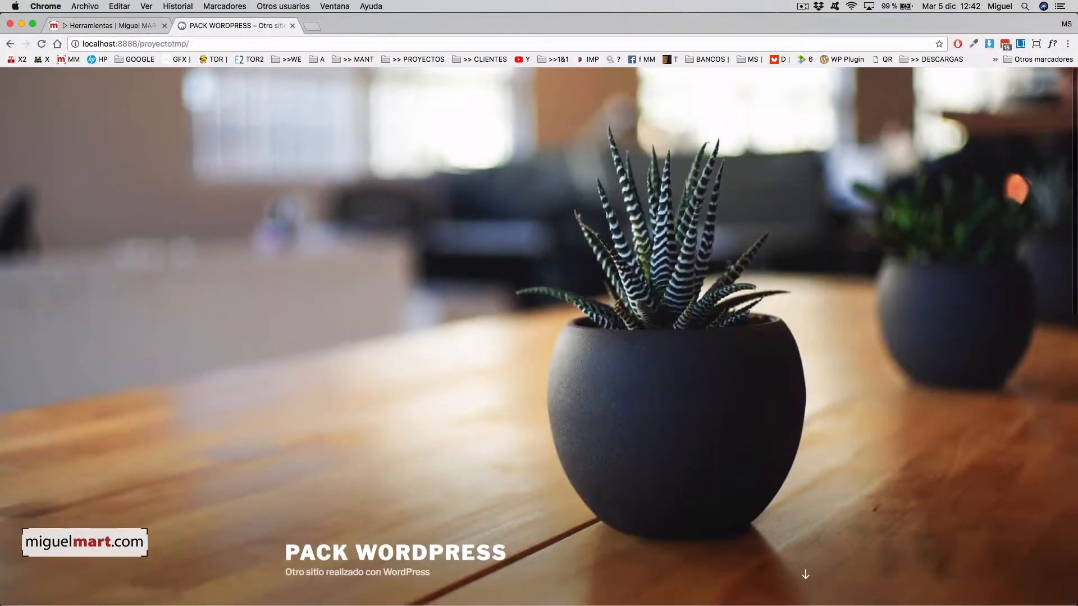
scroll(641, 285, down, 5)
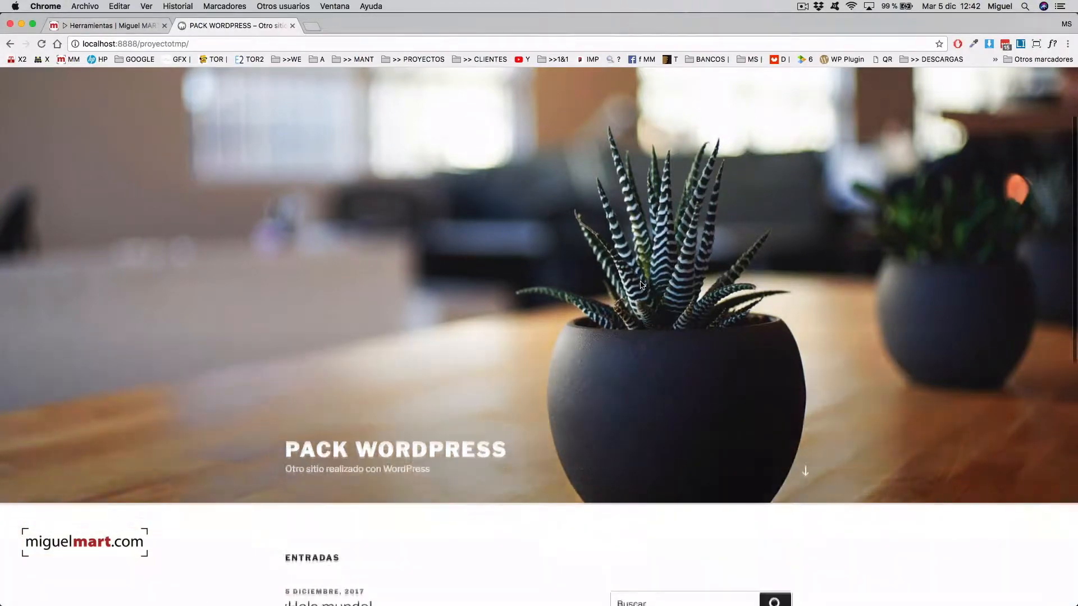
scroll(641, 285, up, 5)
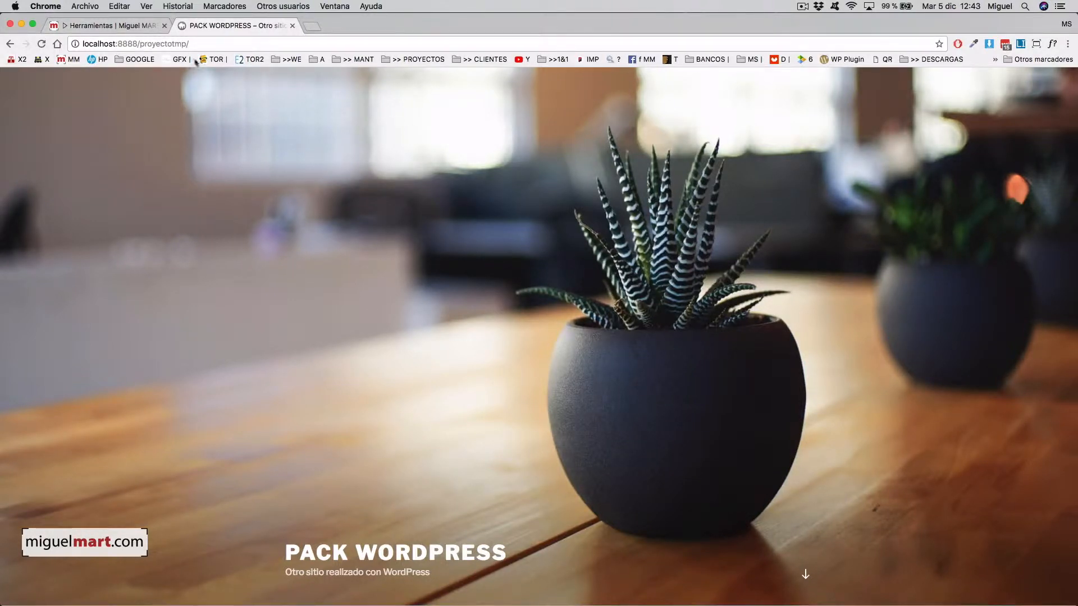
click(142, 25)
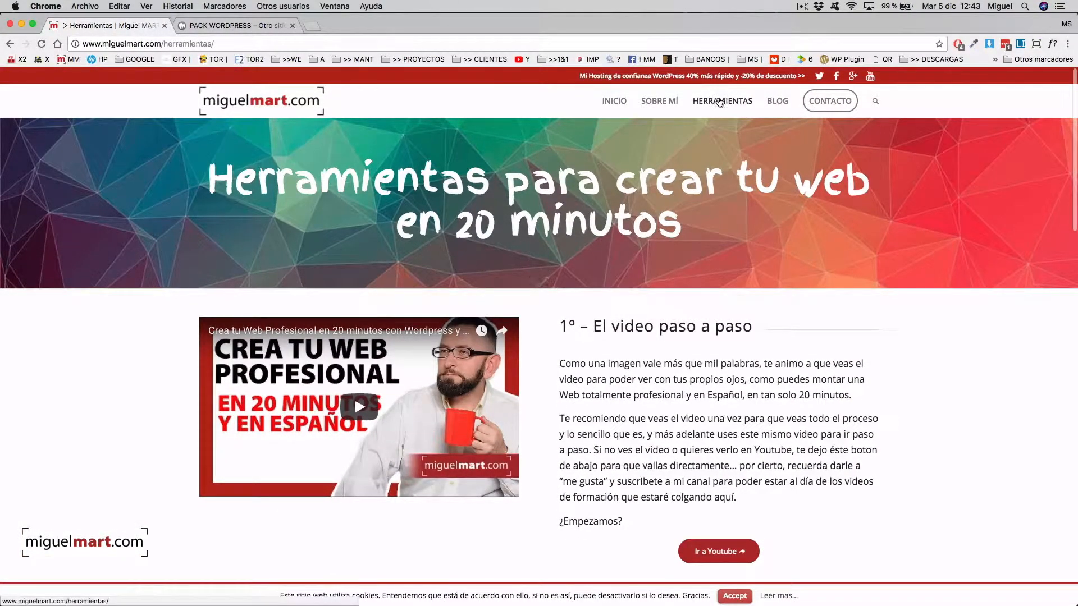
- Scroll to the '3º – La portada de tu Web – El Theme' section and open the Enfold ThemeForest link
scroll(775, 346, down, 3)
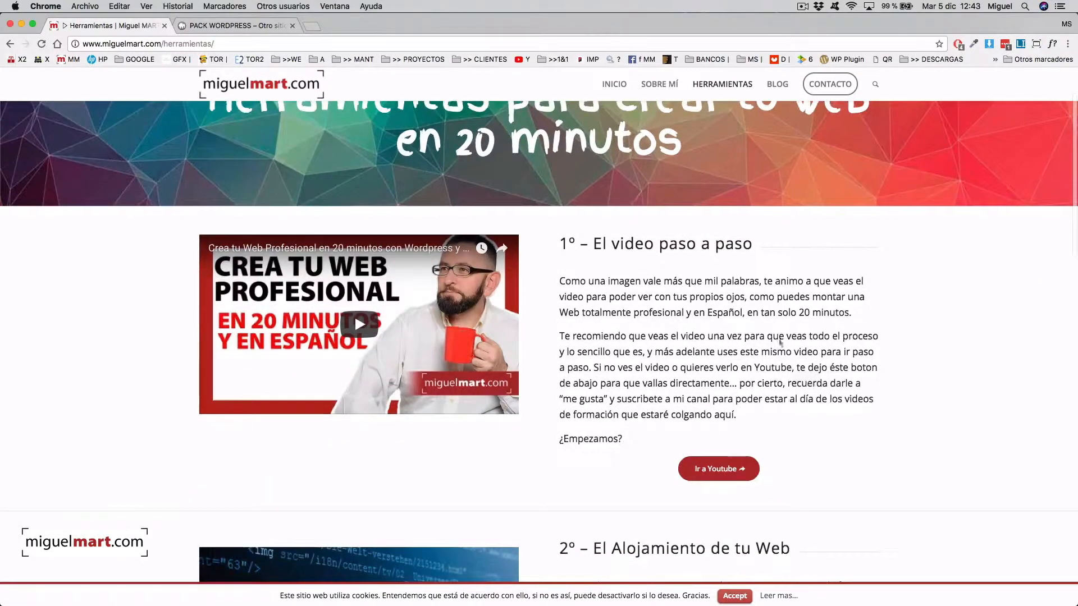
scroll(775, 346, down, 9)
scroll(812, 342, down, 6)
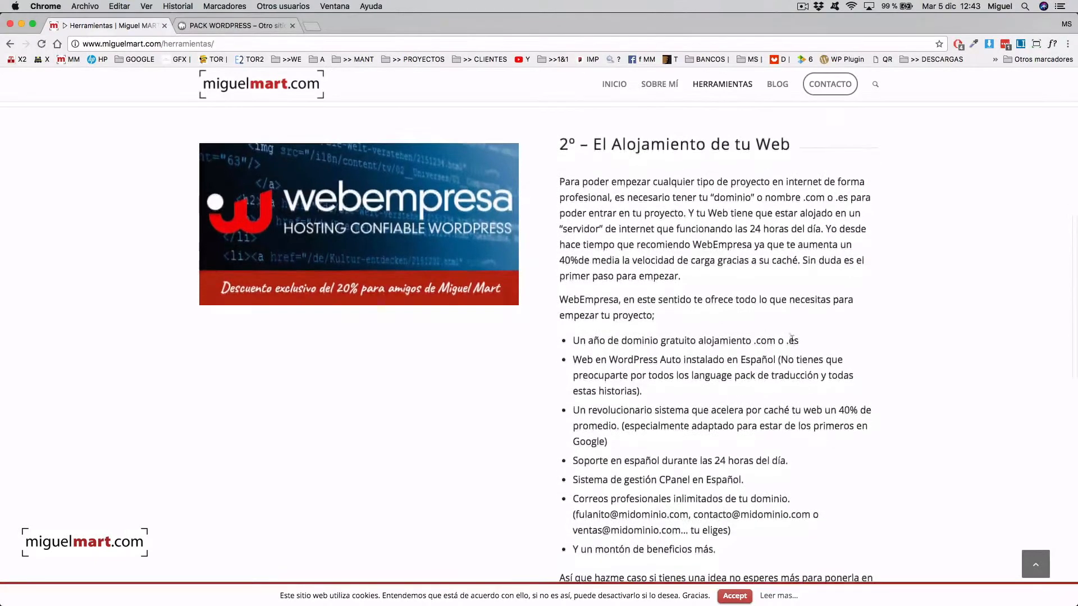
scroll(539, 346, down, 1)
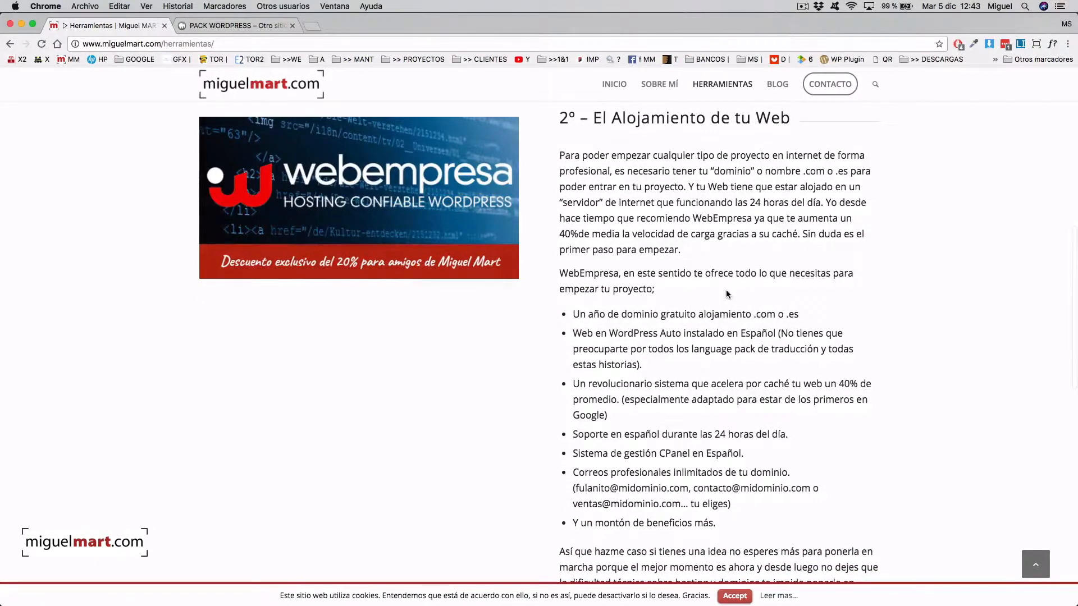
scroll(726, 289, down, 4)
scroll(726, 291, down, 15)
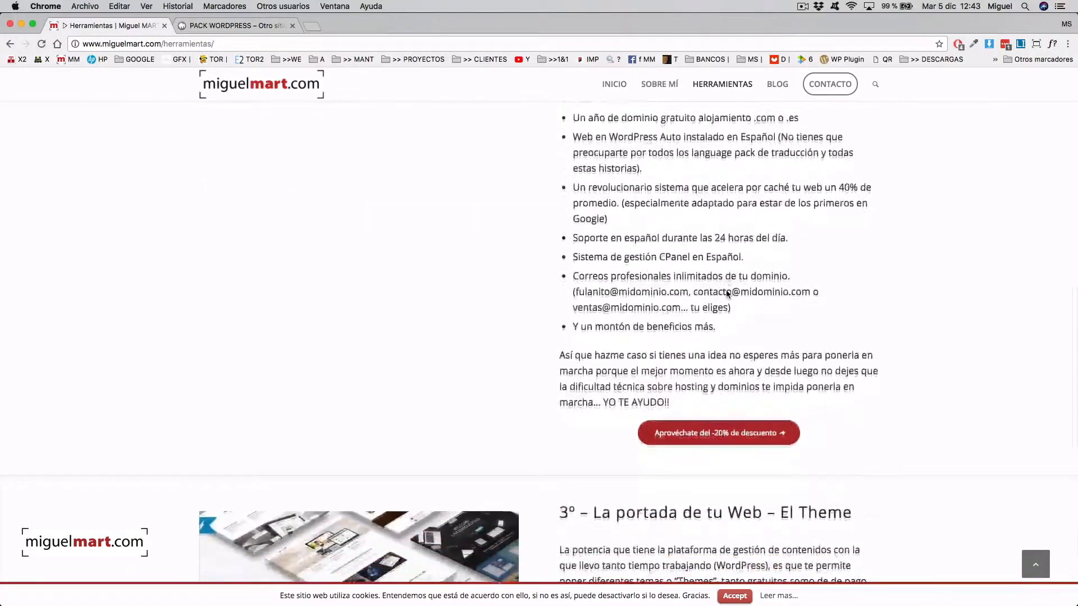
scroll(727, 293, down, 2)
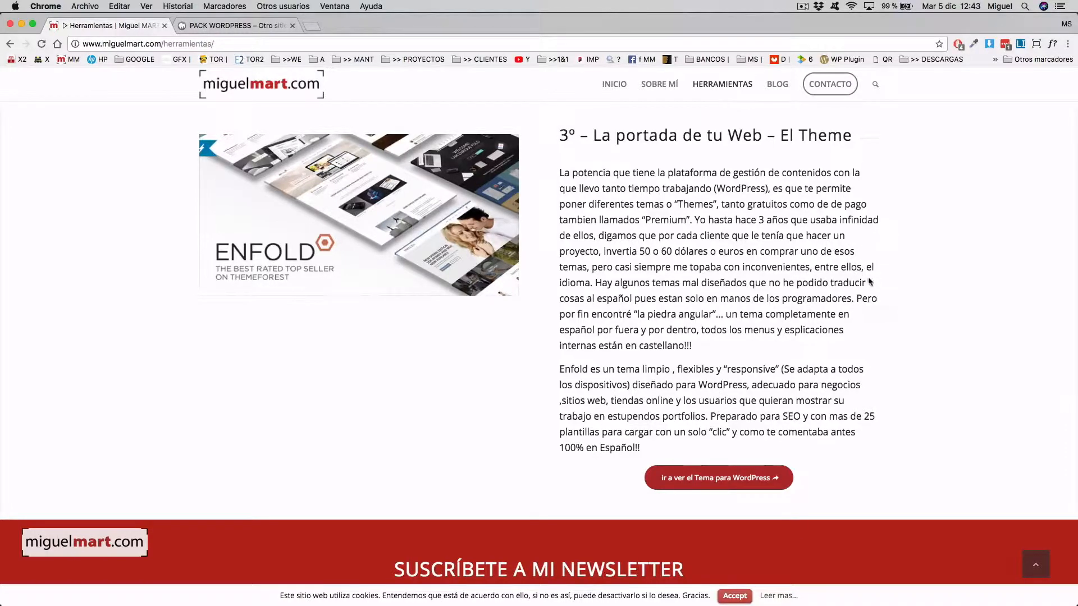
scroll(777, 256, down, 2)
scroll(780, 259, up, 3)
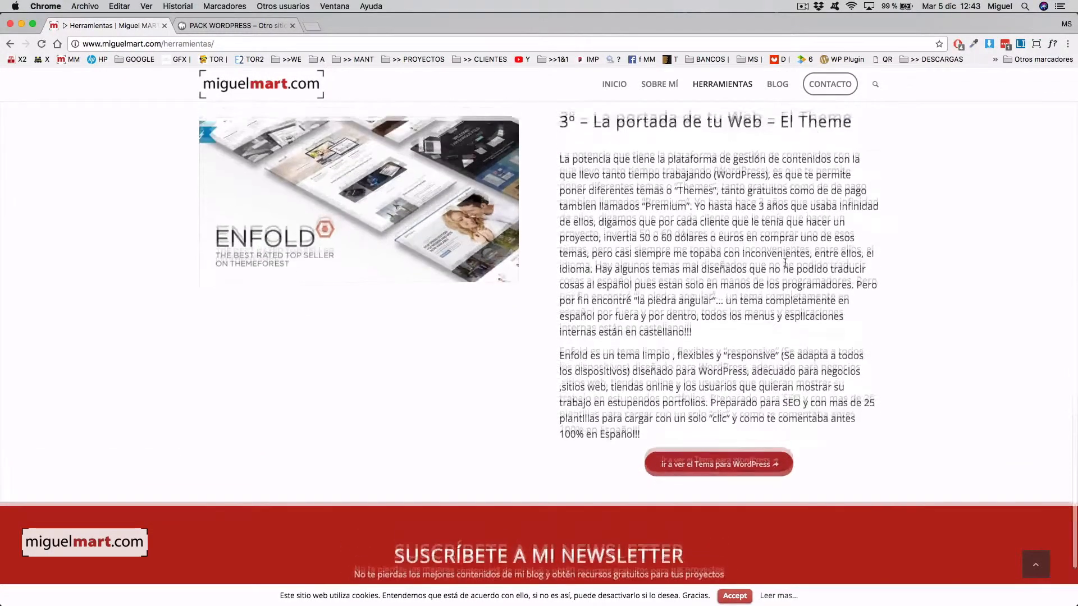
scroll(784, 263, down, 1)
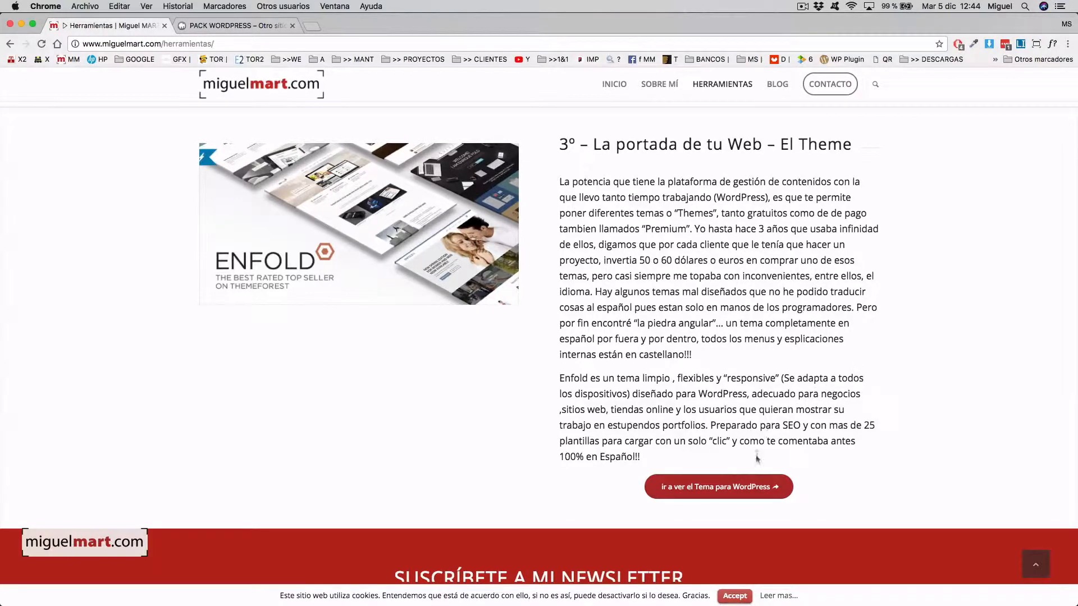
click(728, 487)
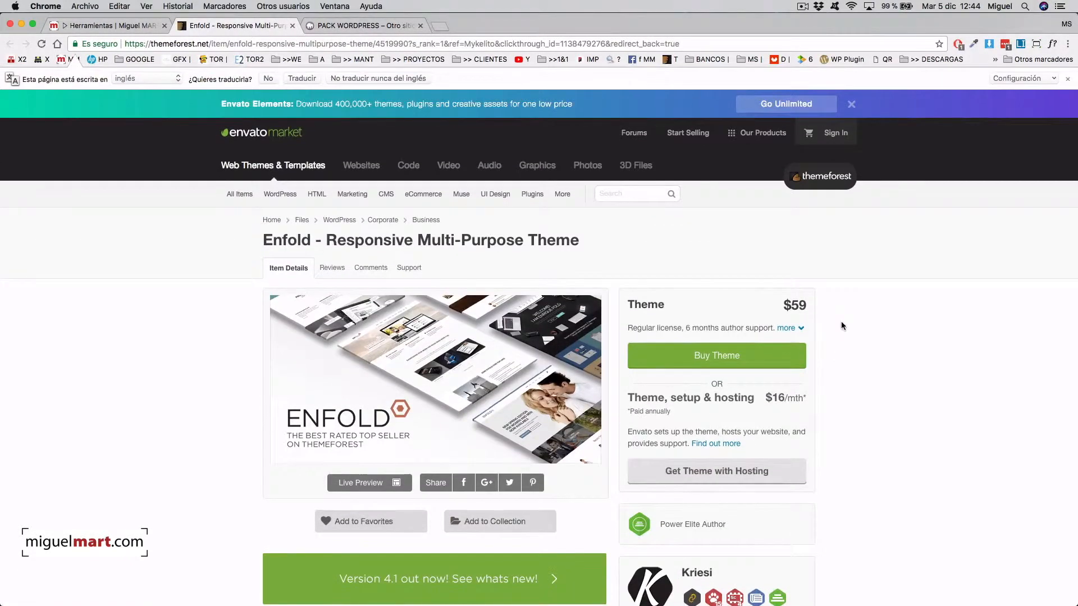
- Review the Enfold ThemeForest page and highlight its $59 regular-license price
scroll(878, 270, down, 1)
scroll(879, 270, down, 1)
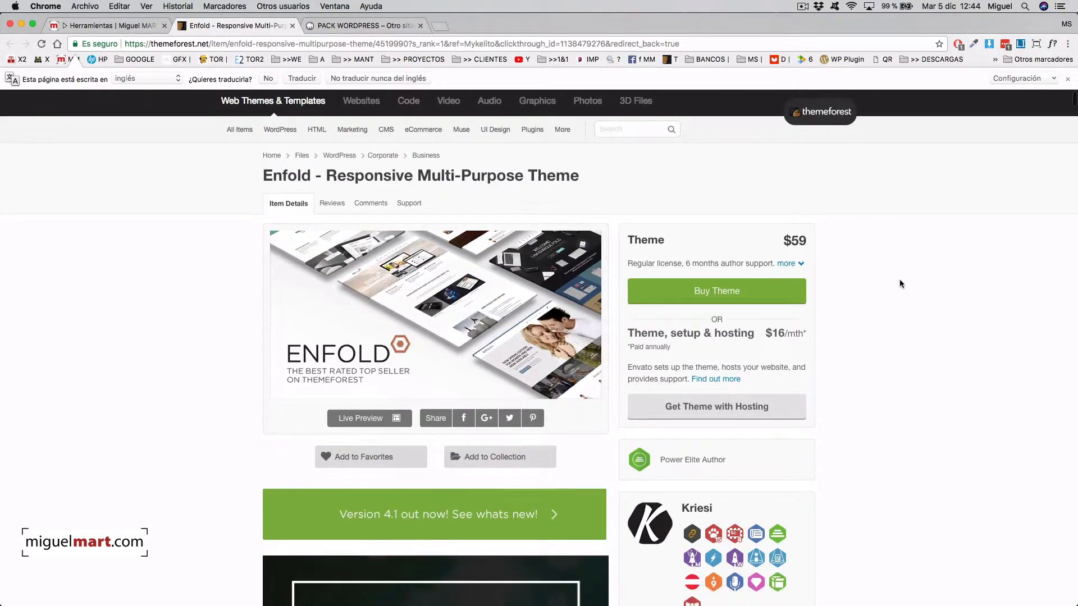
scroll(899, 278, up, 1)
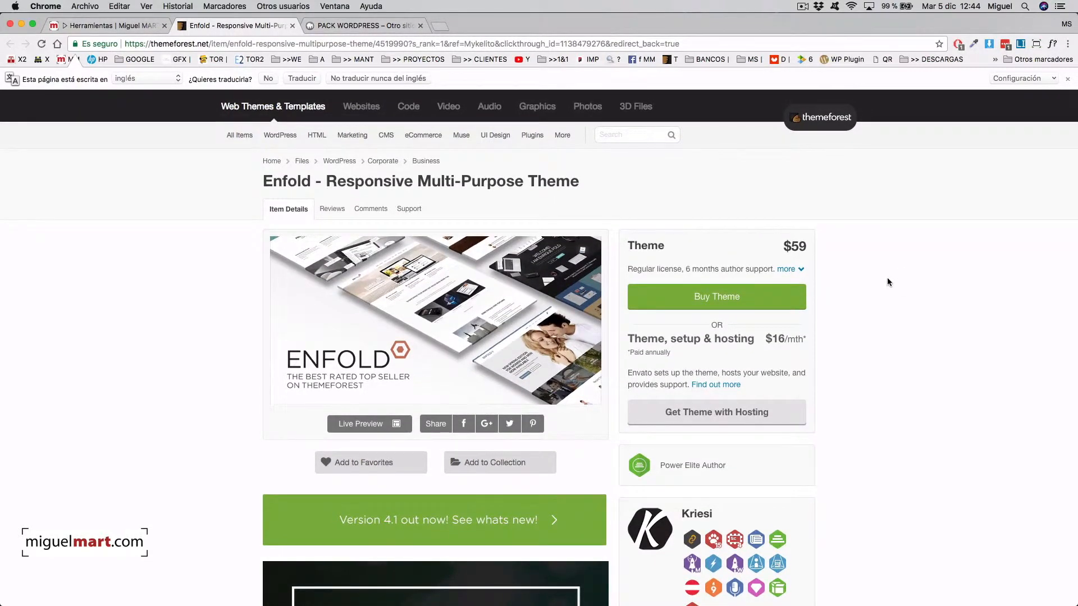
scroll(887, 281, down, 1)
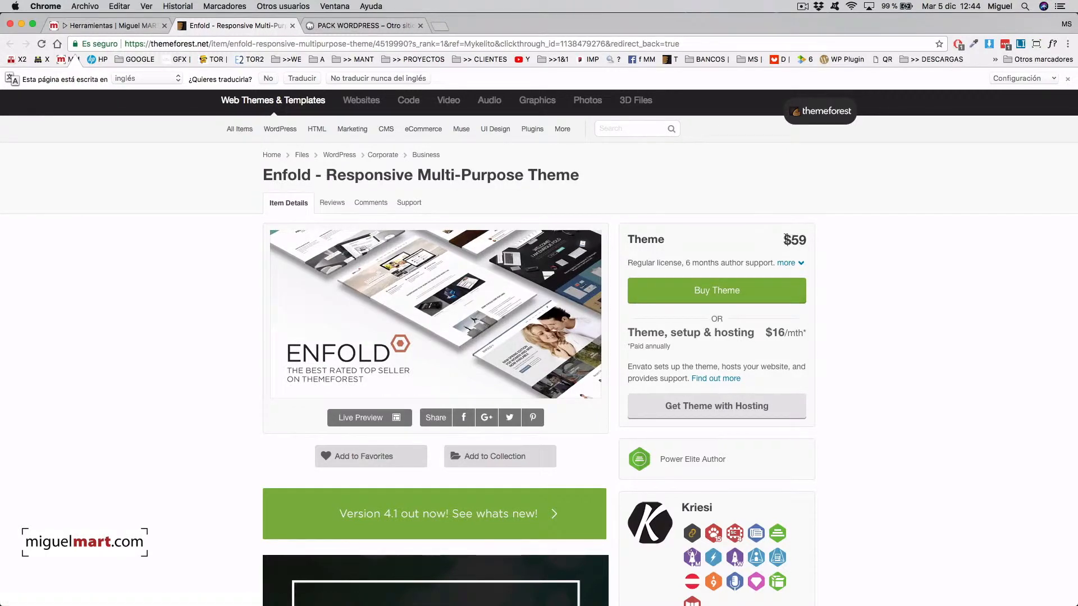
drag(806, 239, 798, 239)
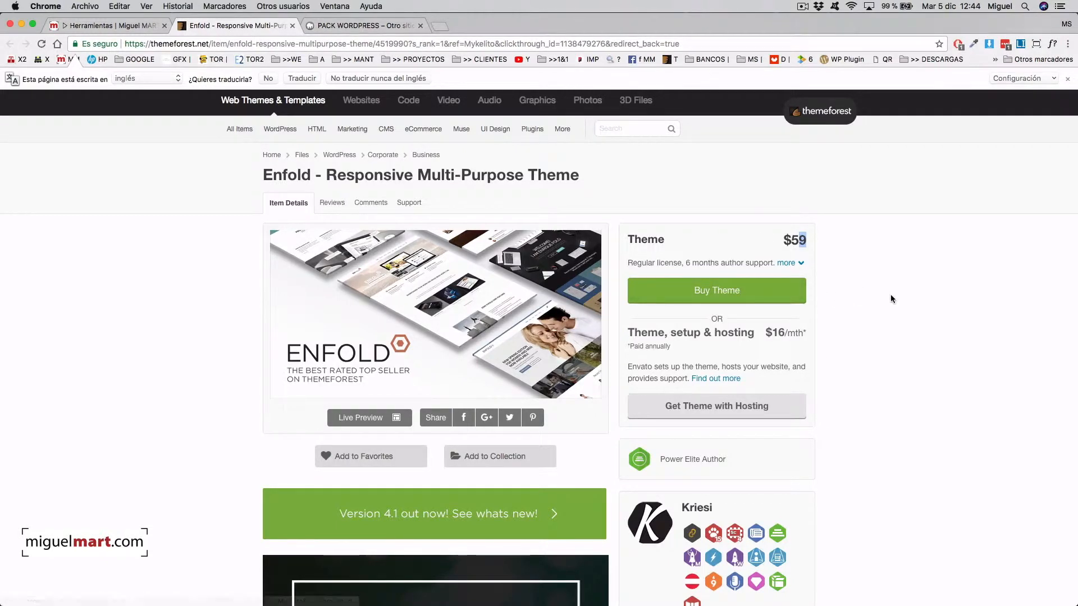
scroll(864, 292, down, 2)
scroll(863, 288, up, 3)
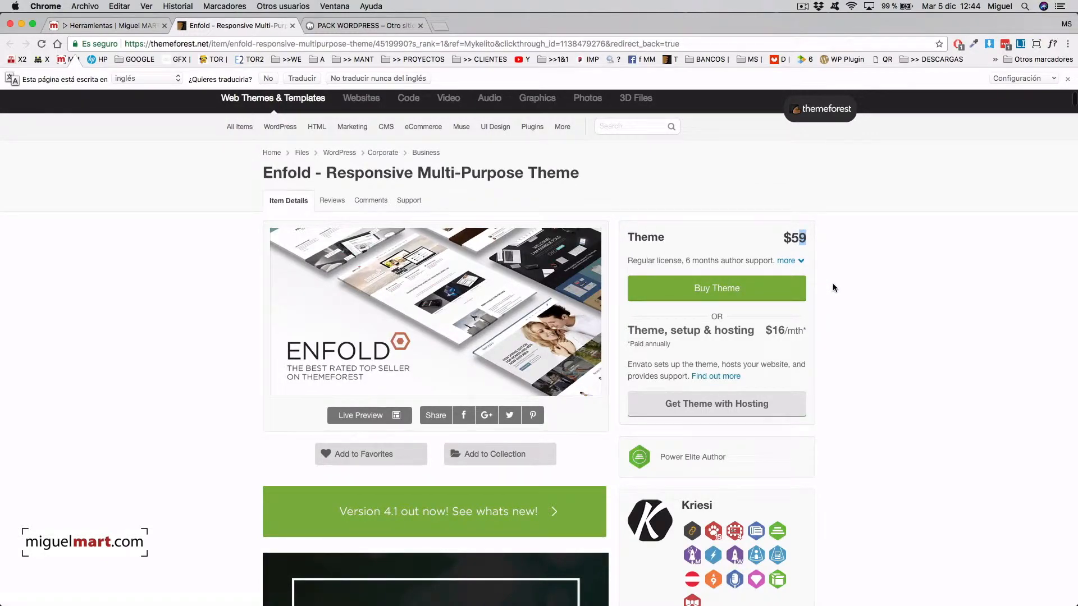
scroll(831, 283, up, 1)
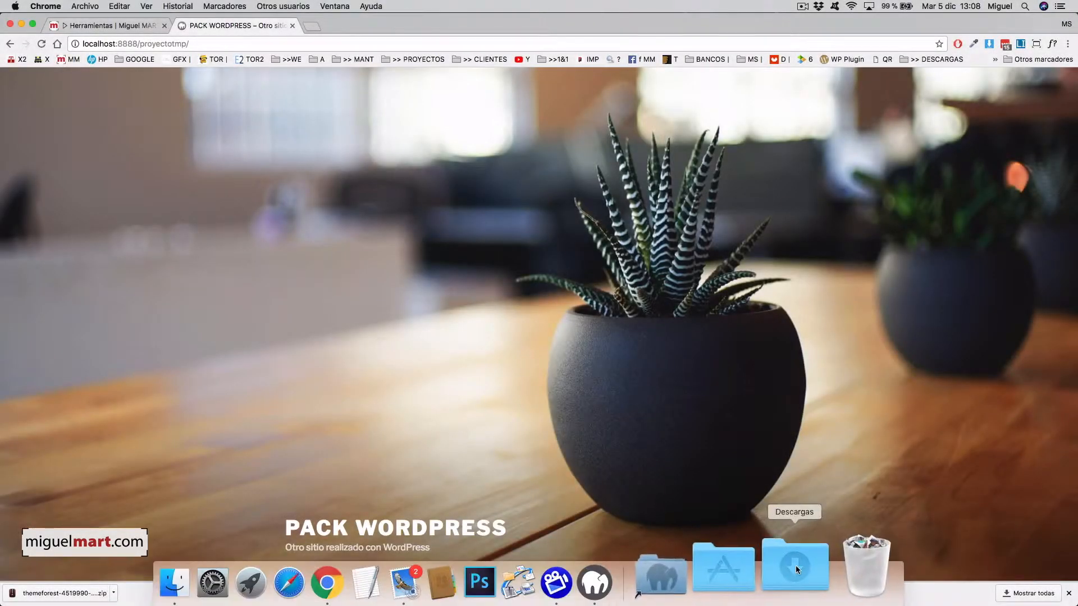
- Locate the 14.7 MB Enfold theme zip in Descargas, then return to Chrome's address bar
click(796, 565)
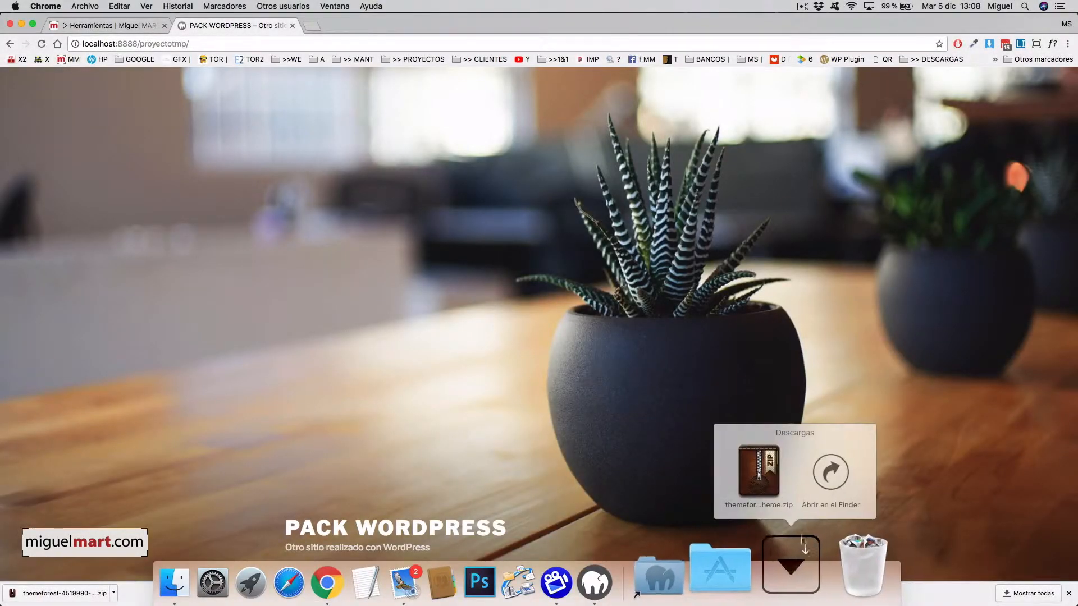
click(825, 473)
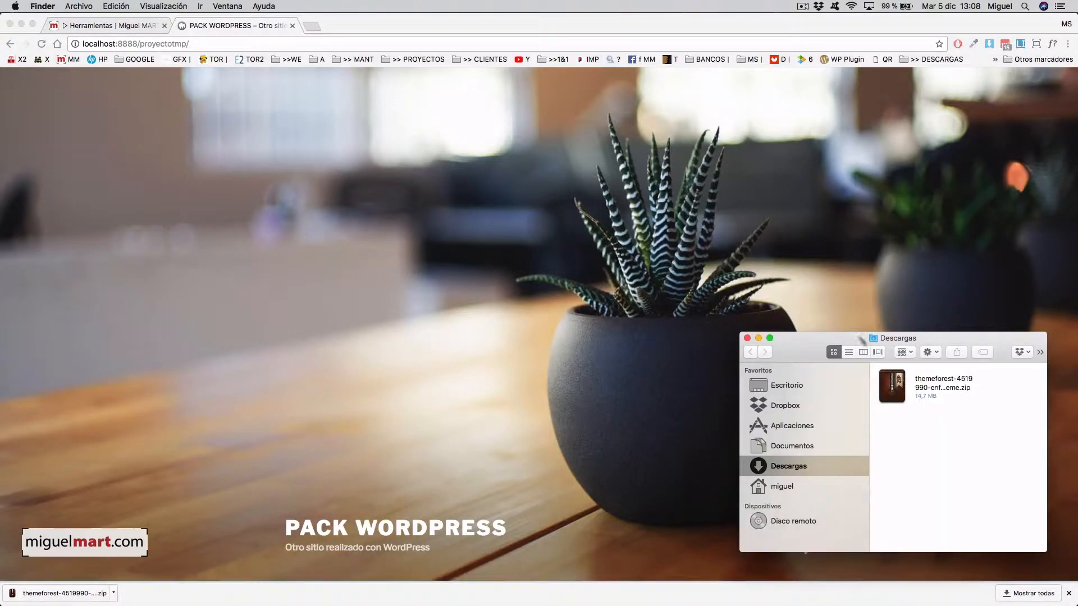
drag(738, 331, 606, 256)
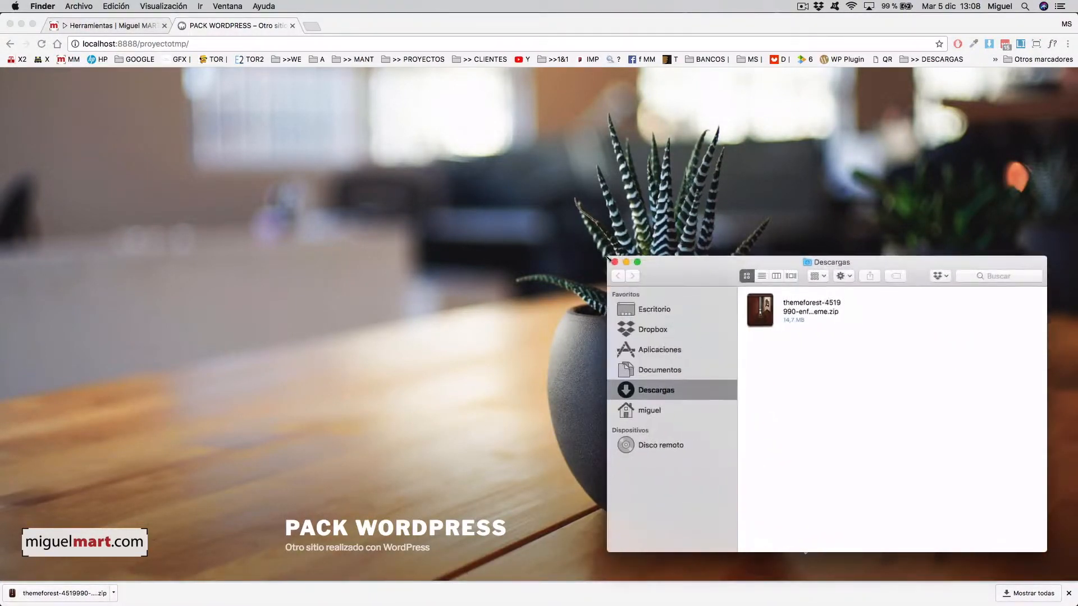
click(796, 308)
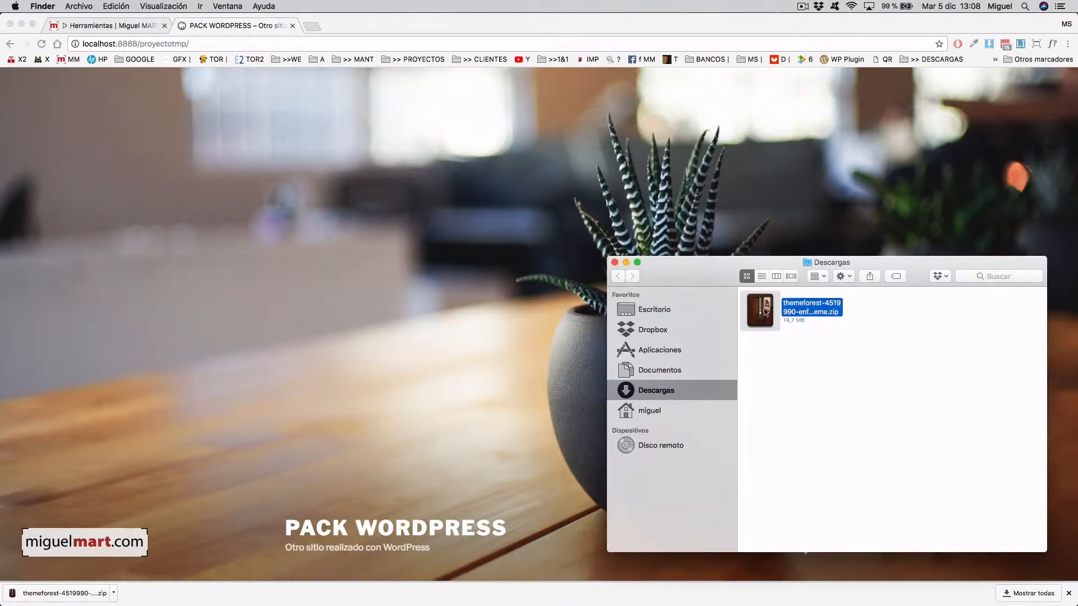
click(486, 193)
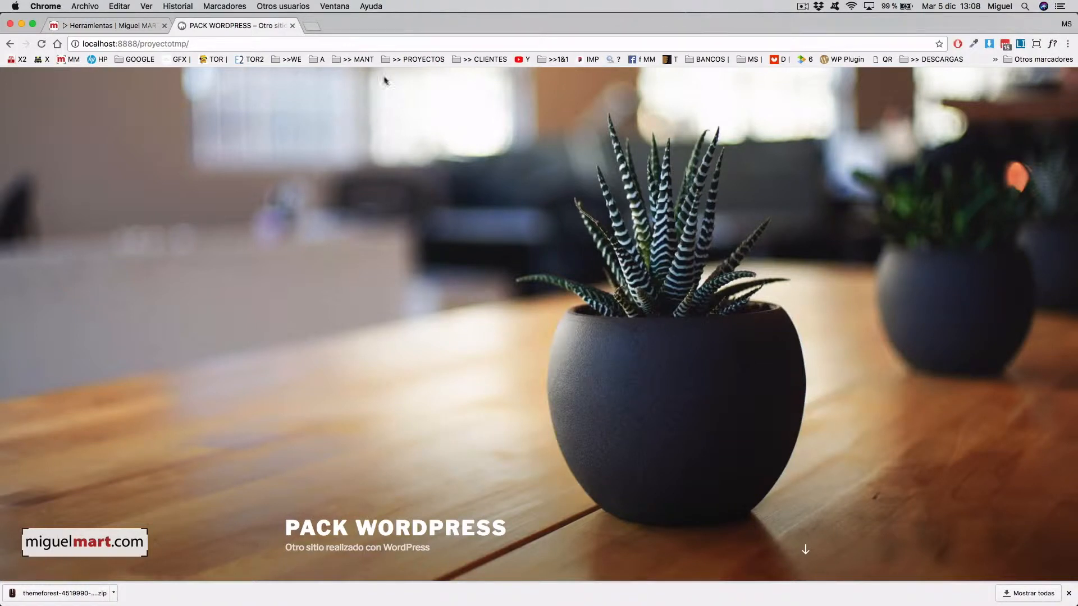
click(359, 39)
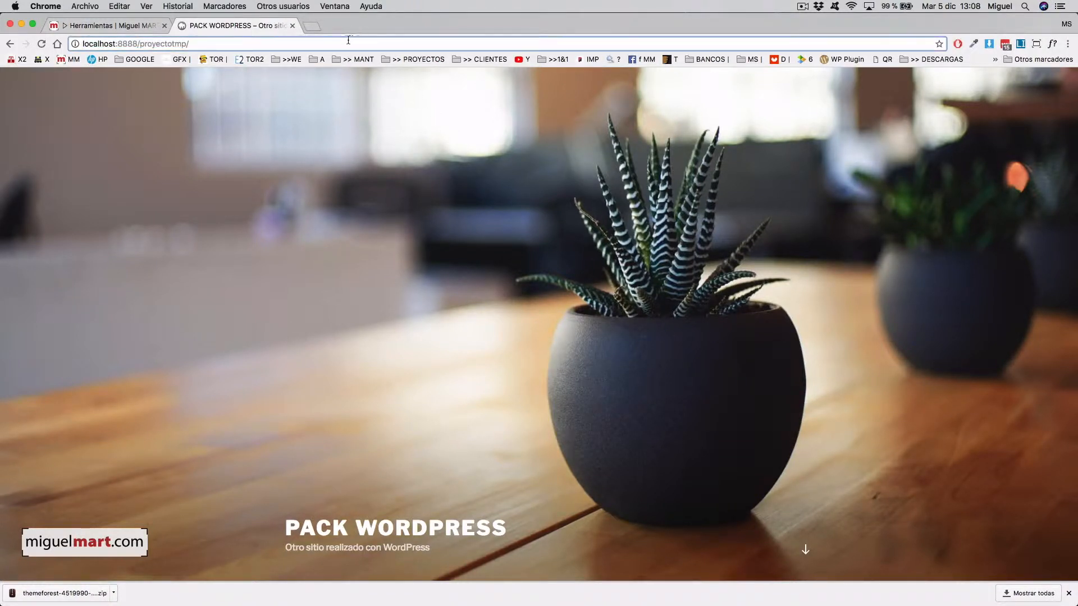
- Load wp-admin and sign in with the administrator username and password
text(w)
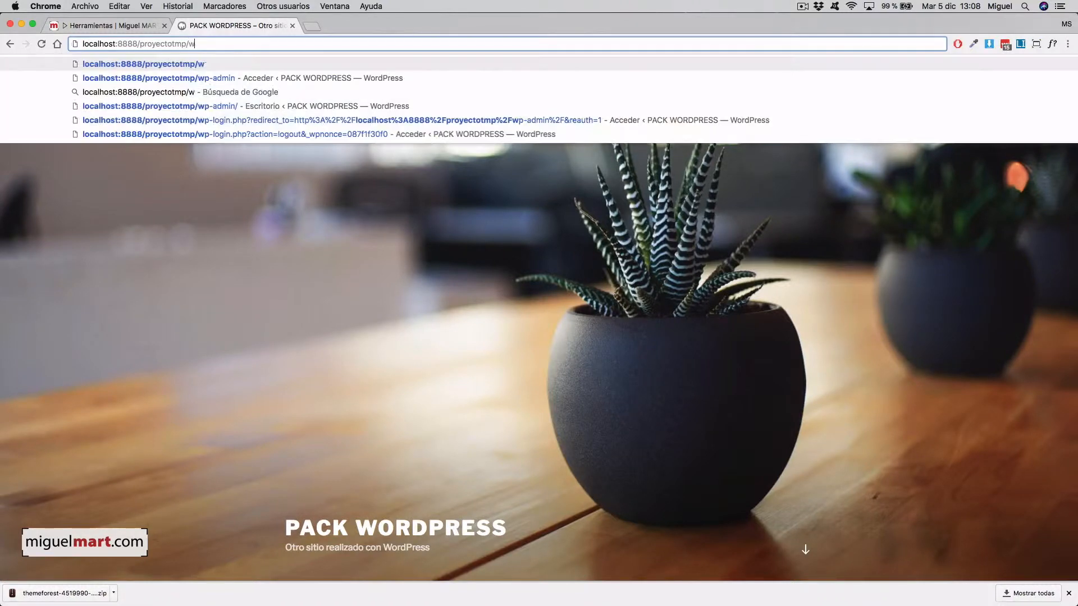
text(p-admin)
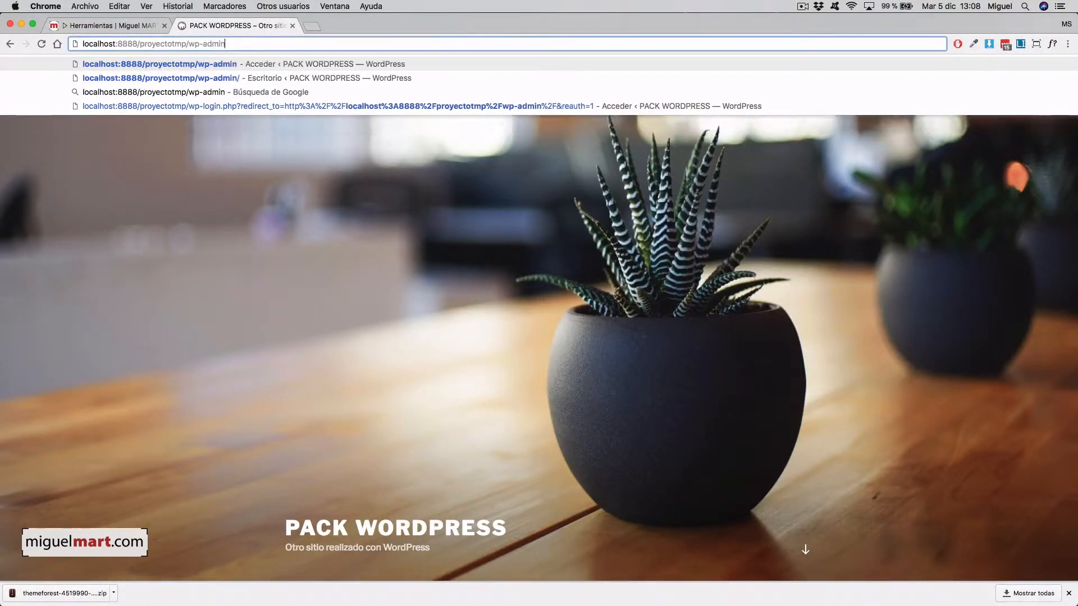
key(Return)
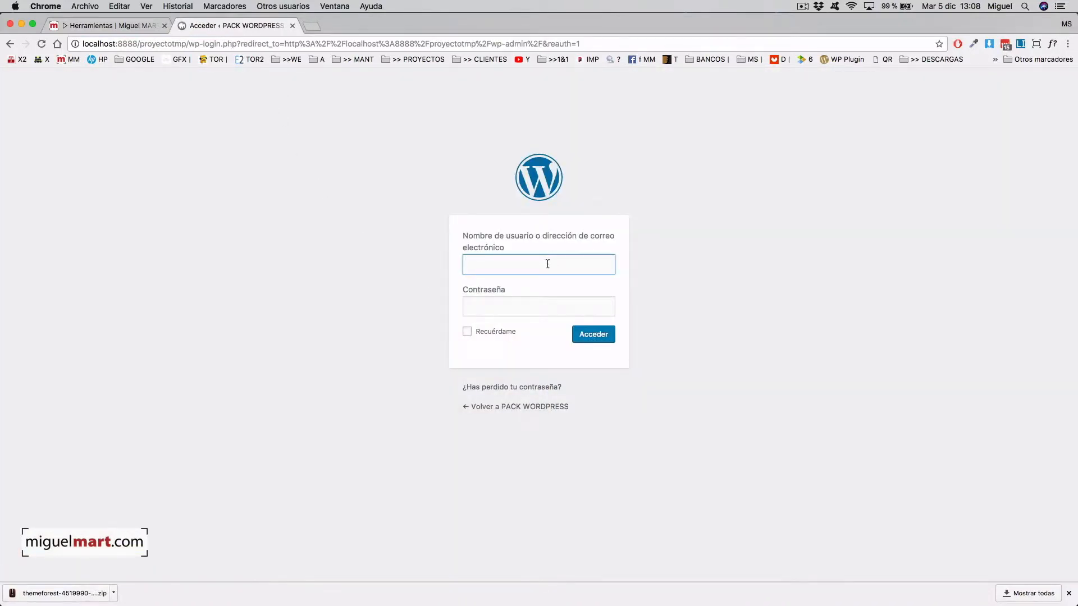
text(admin)
key(Tab)
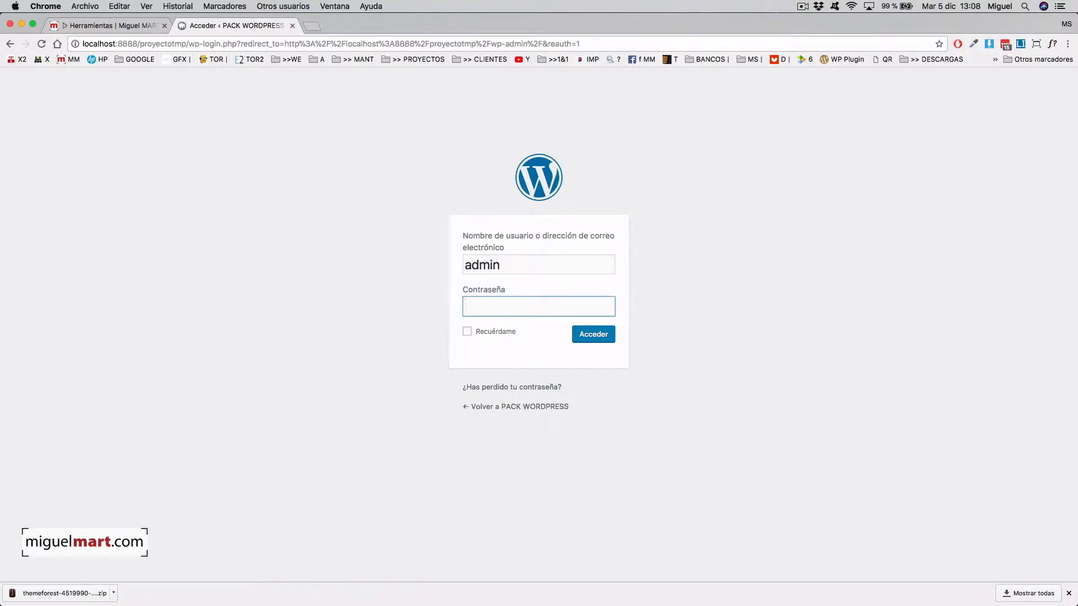
text(•••••••••••••••)
key(Return)
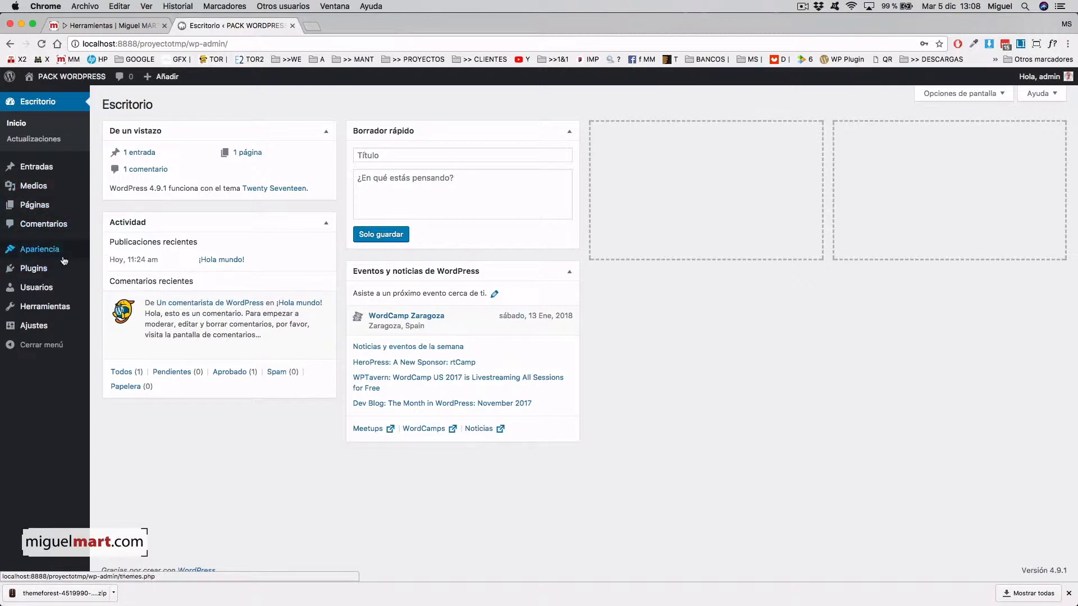
- Go to Apariencia > Temas and bring up the Subir tema zip upload form
mouse_move(52, 253)
click(101, 253)
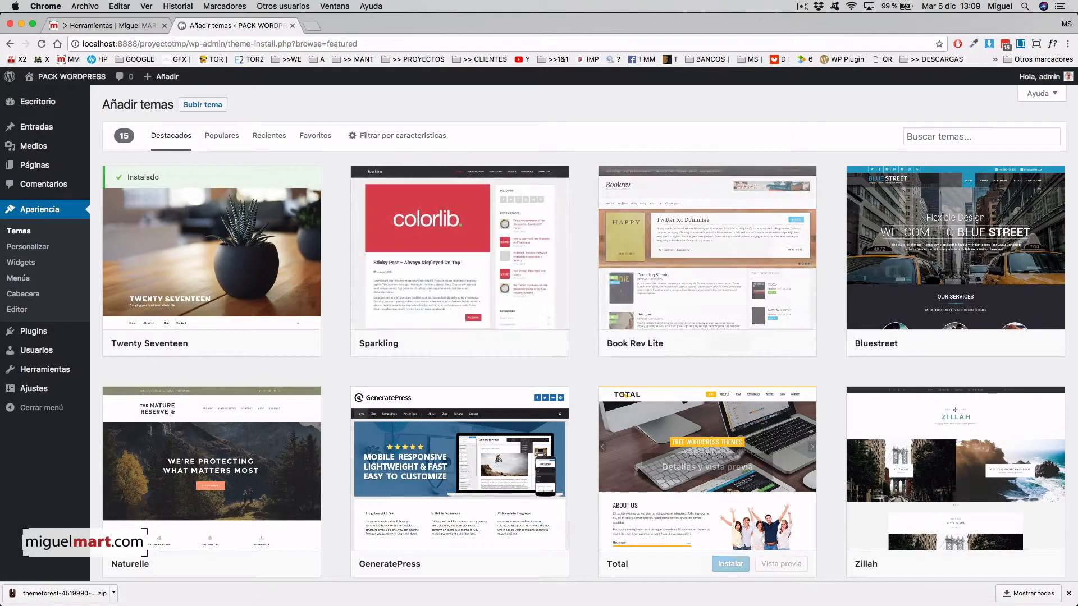
scroll(580, 467, down, 2)
scroll(579, 468, down, 2)
scroll(578, 465, up, 5)
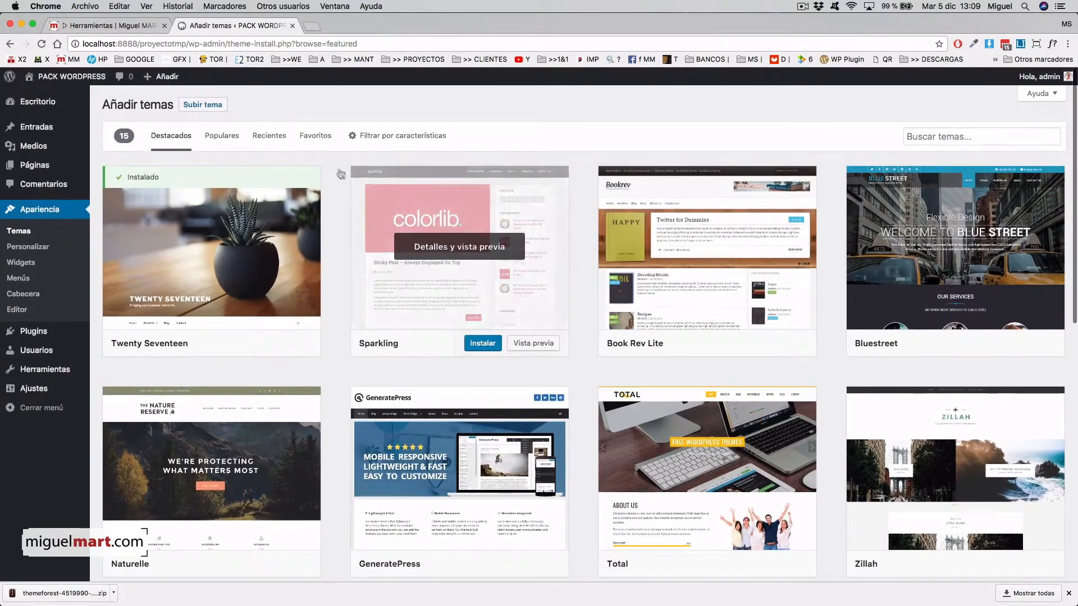
click(218, 109)
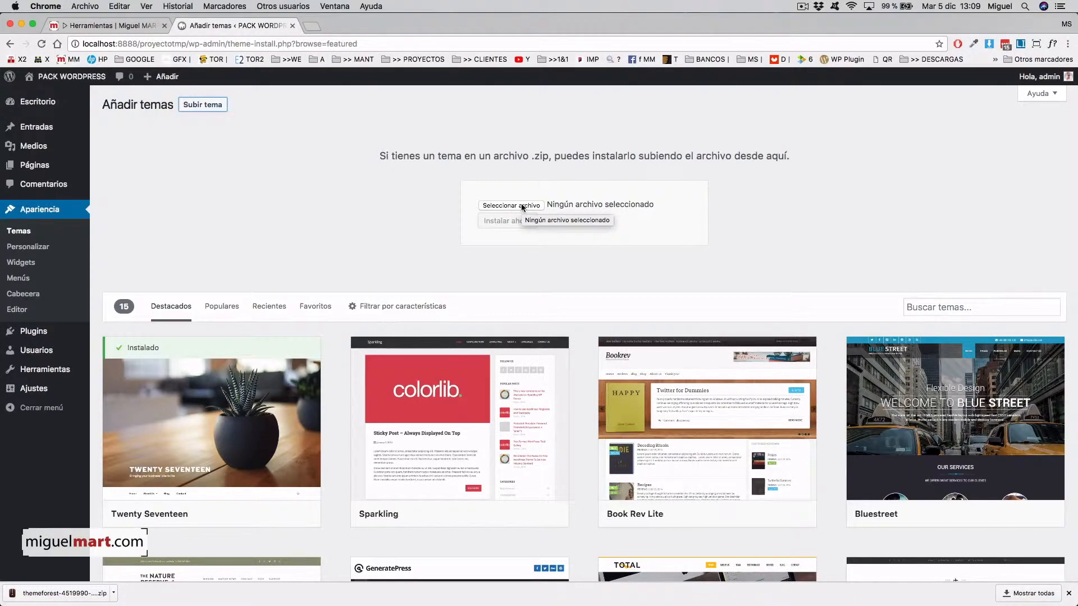
- Drag the Enfold zip from Descargas onto the upload form and install it
mouse_move(864, 605)
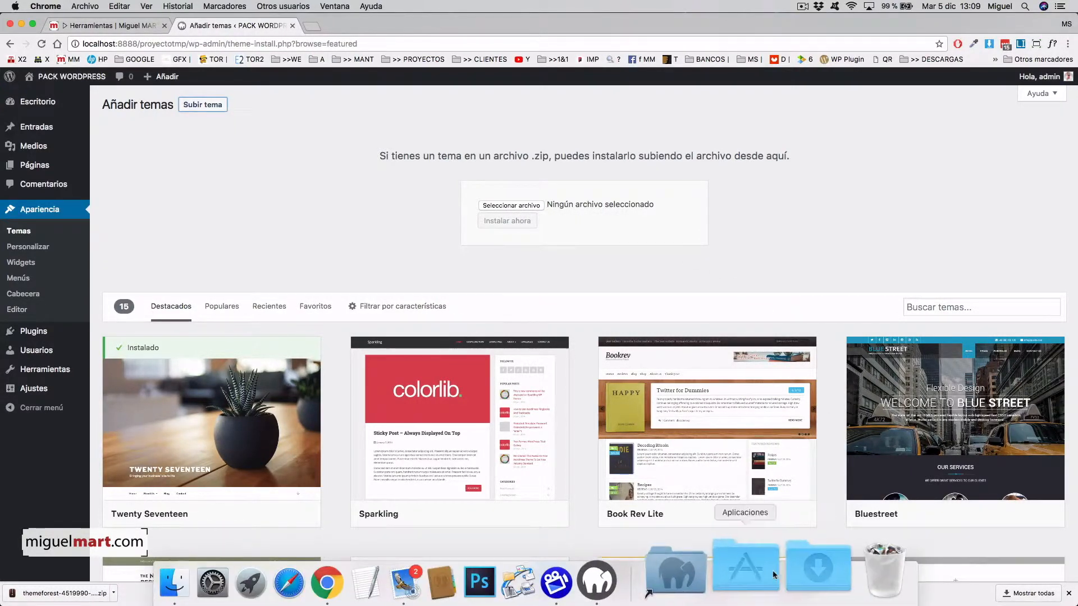
click(794, 571)
click(828, 469)
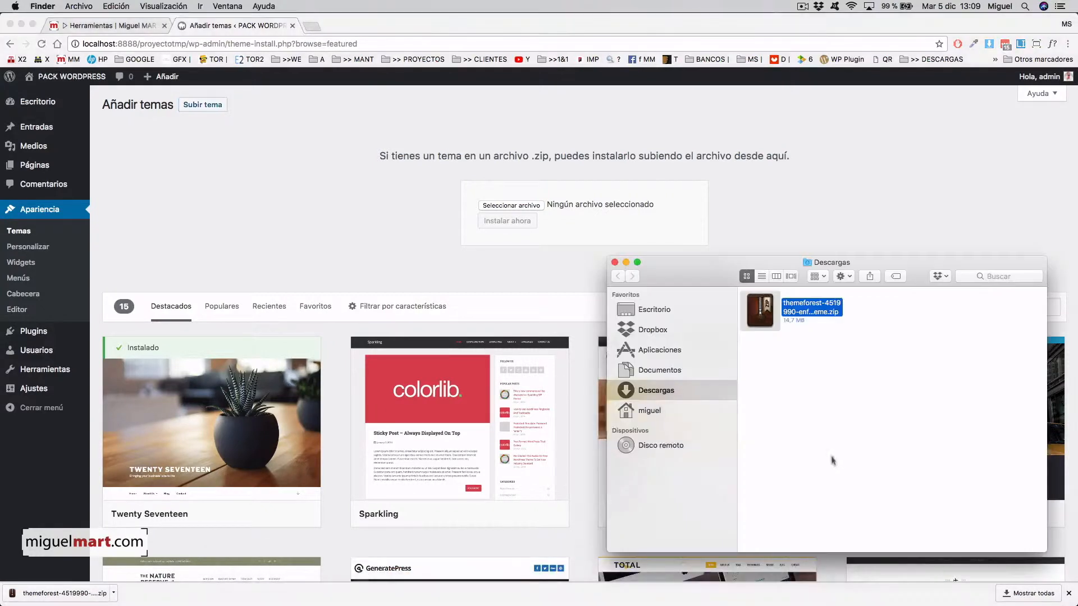
drag(766, 324, 538, 207)
click(584, 230)
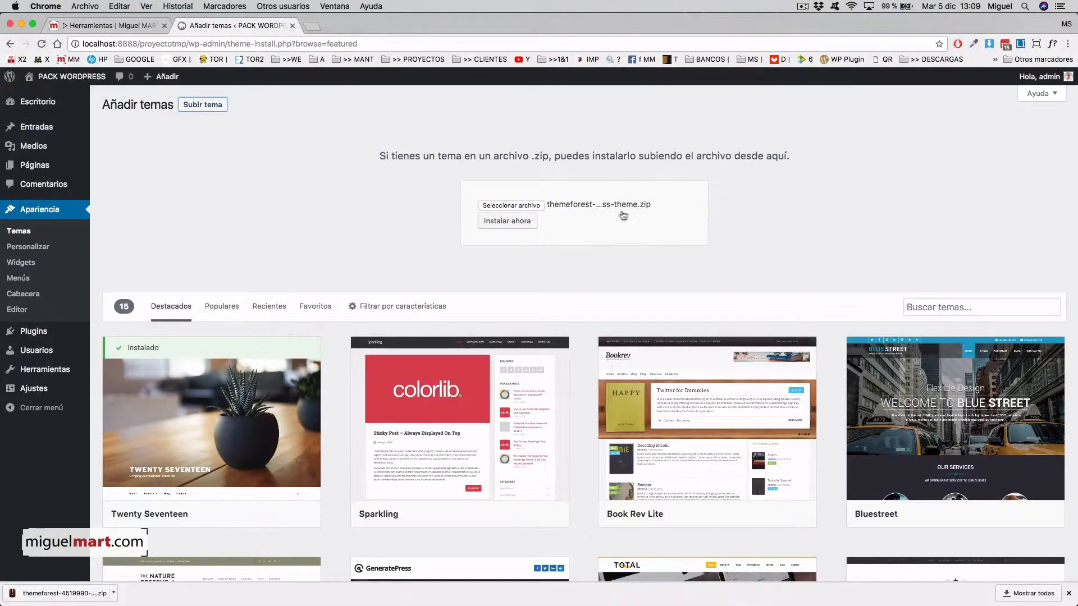
click(504, 223)
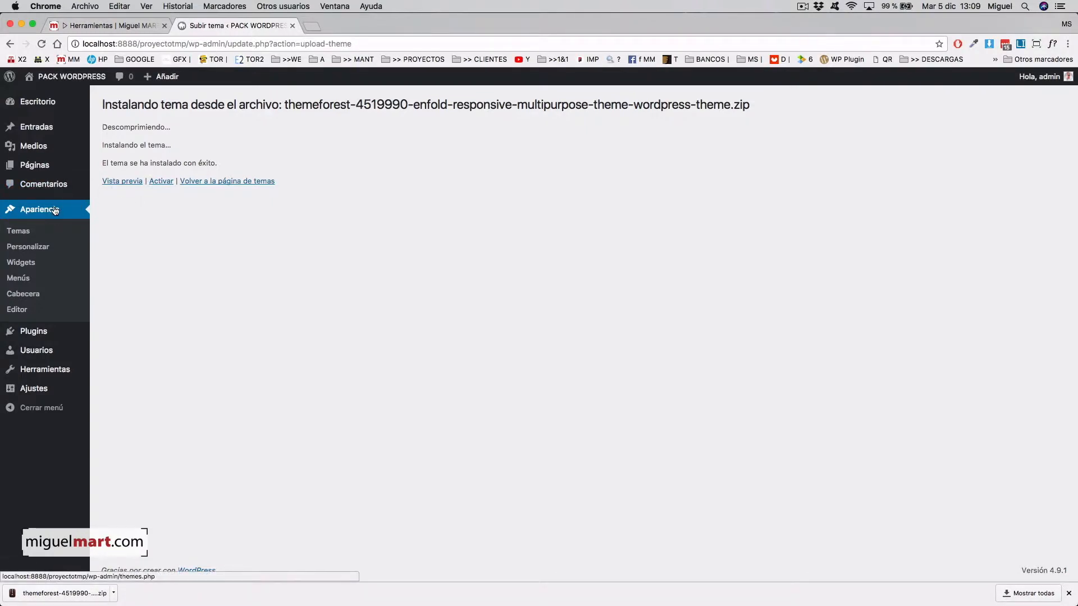
- Activate the Enfold theme from the Apariencia > Temas list
click(22, 234)
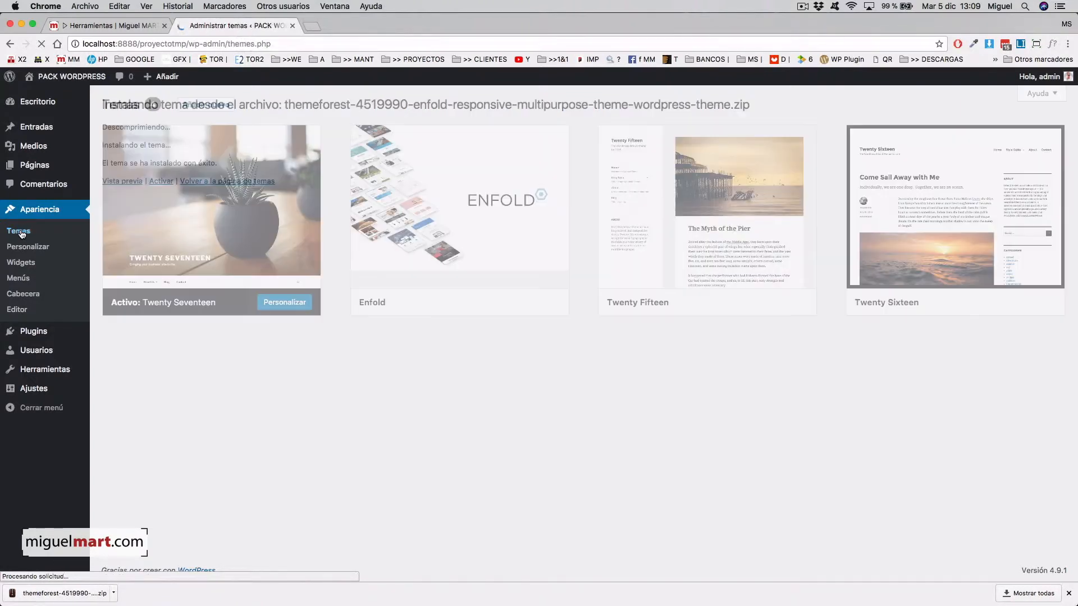
mouse_move(492, 264)
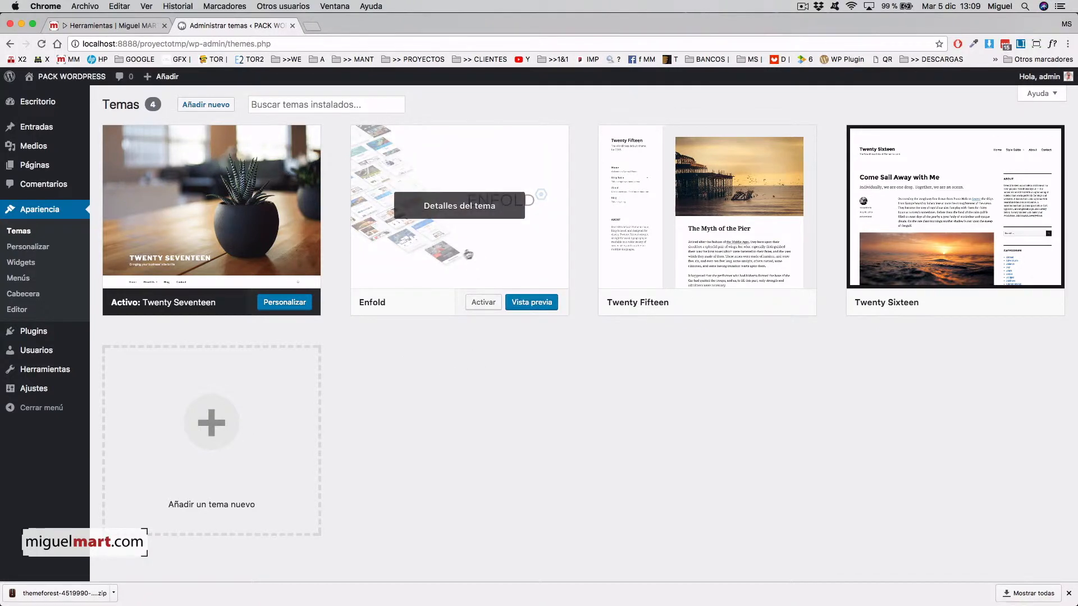
click(484, 304)
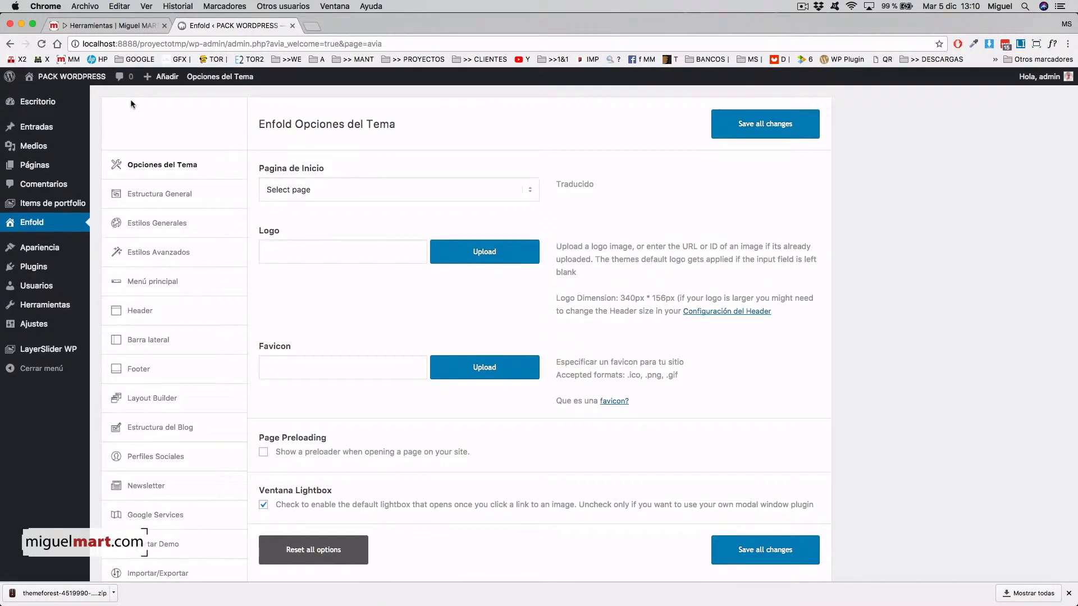
- Preview the Enfold-styled site and its ¡Hola mundo! post, then go back to Escritorio
click(77, 82)
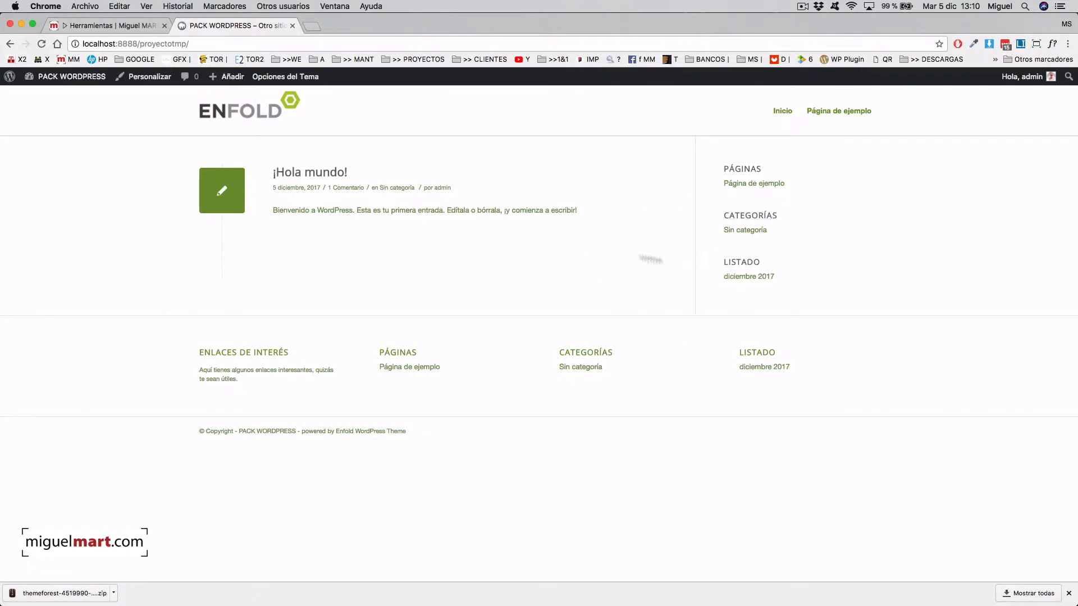
click(343, 181)
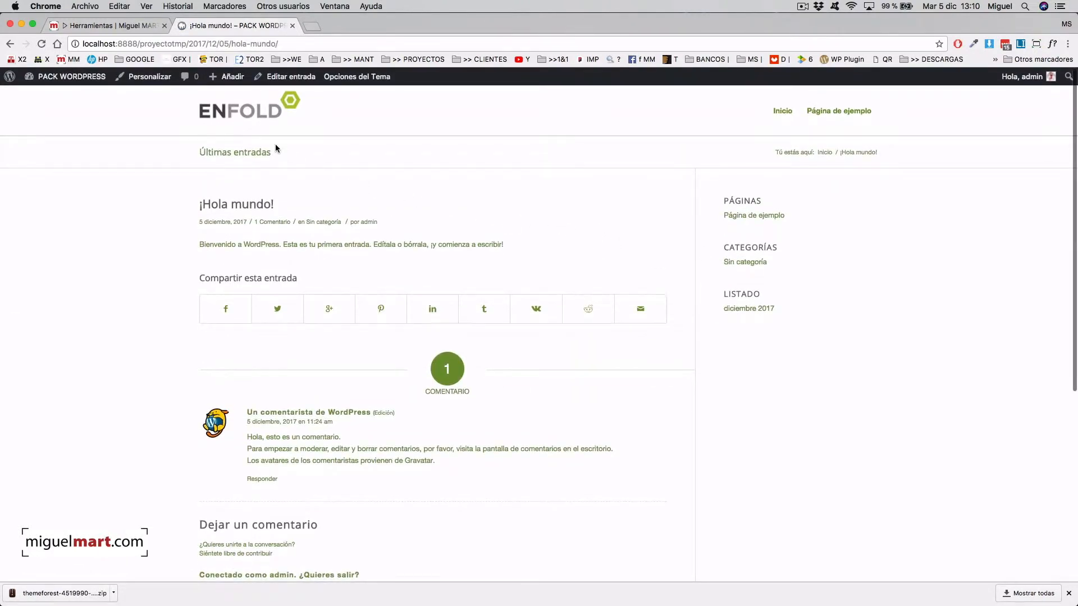
click(256, 114)
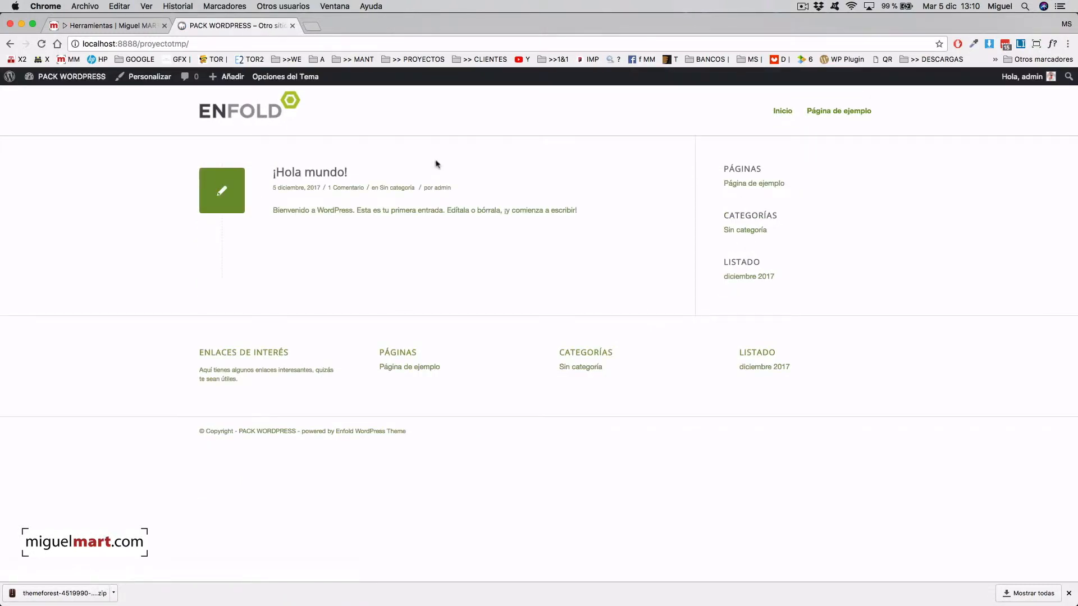
click(81, 79)
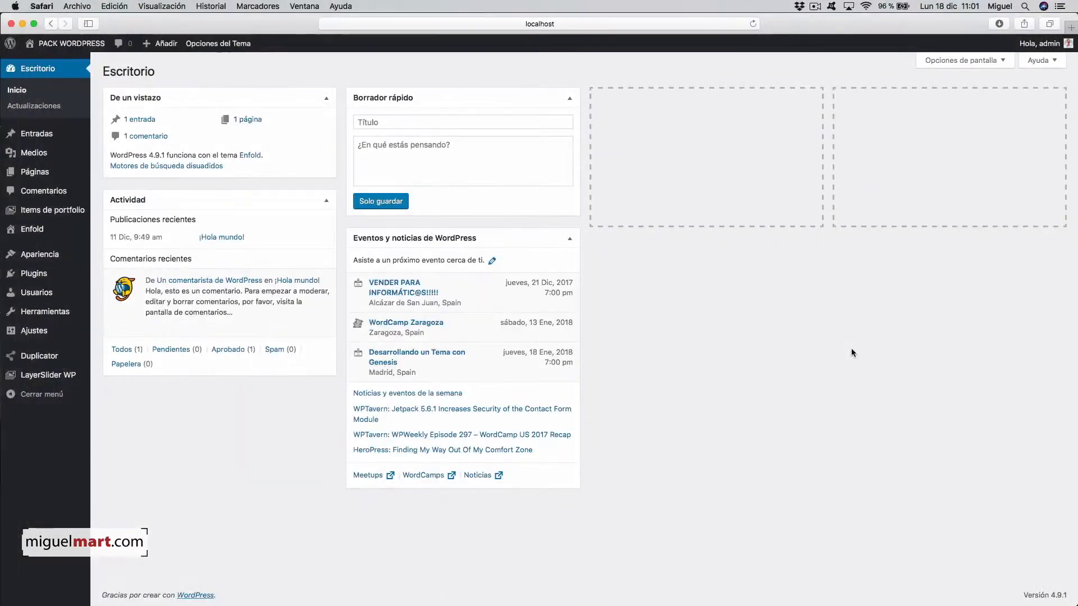
- Visit the site, return to Escritorio, and bring up Enfold's Opciones del Tema page
click(53, 44)
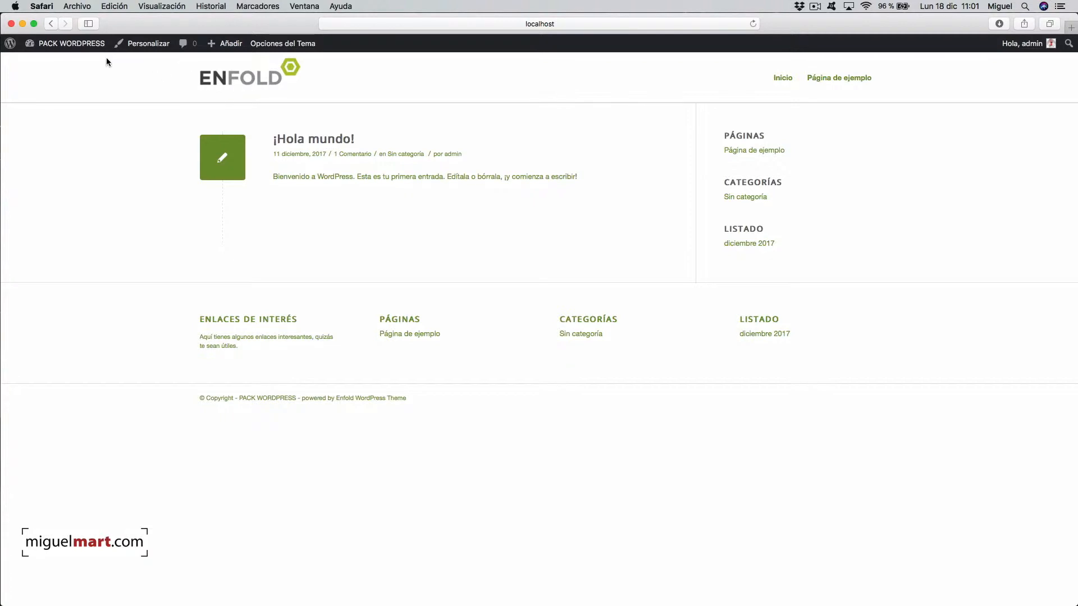
click(60, 45)
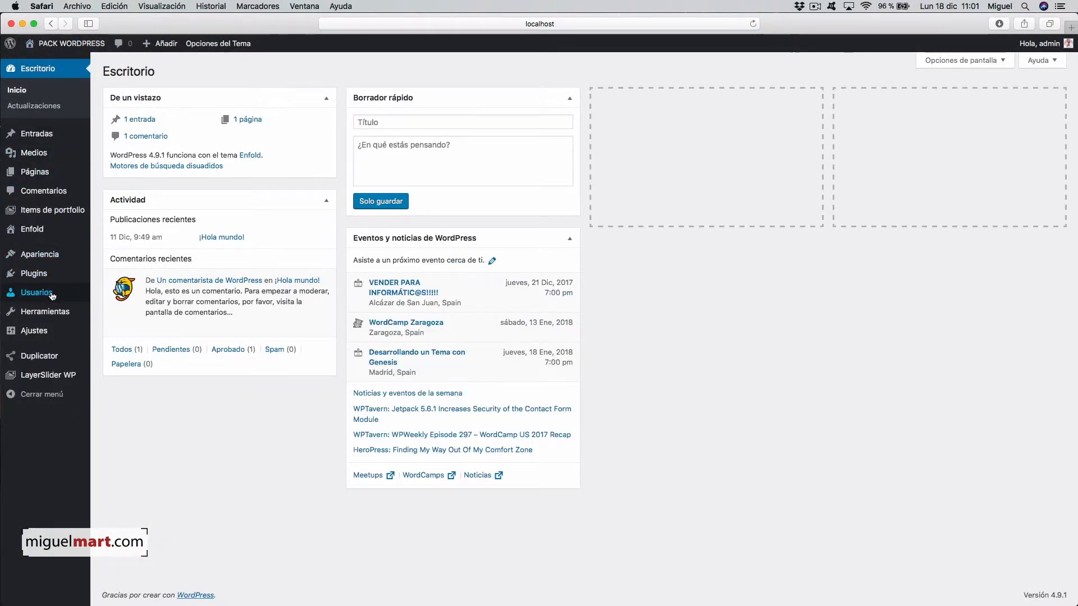
click(35, 229)
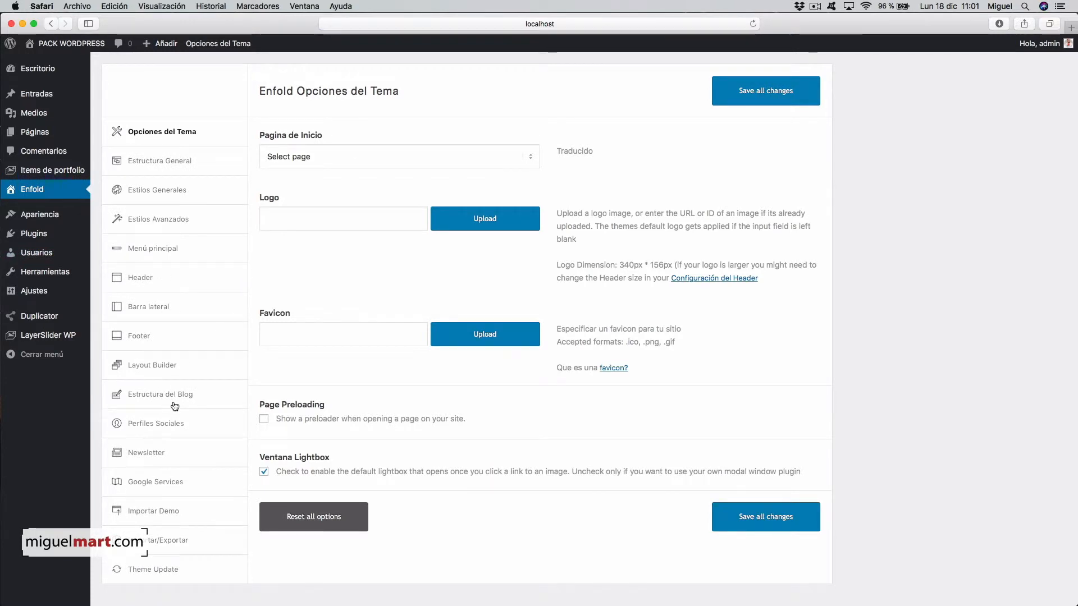
scroll(180, 393, down, 1)
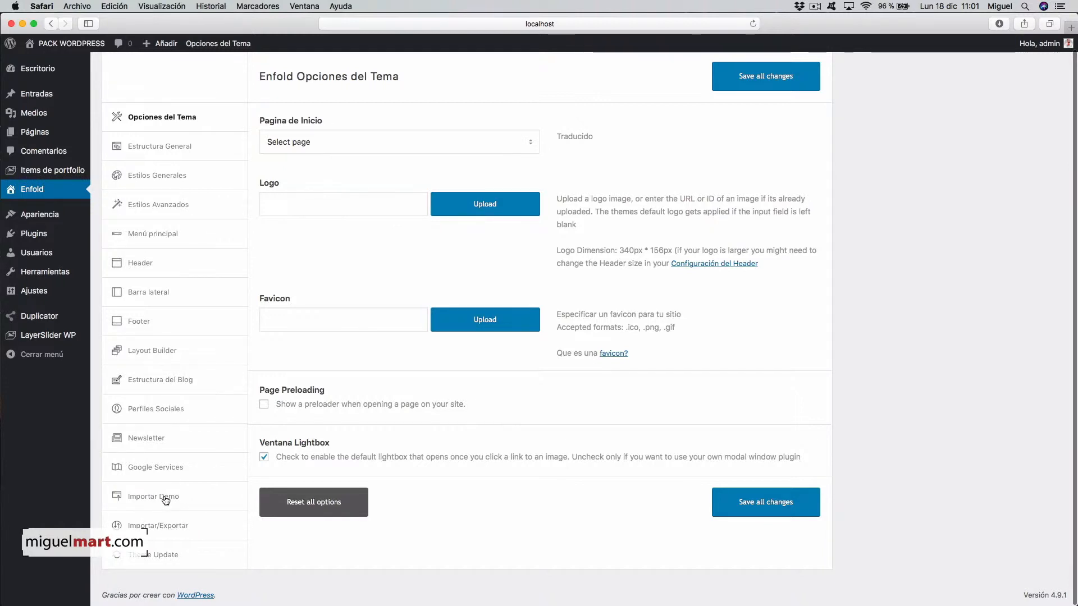
- In Importar Demo, find the Medical Demo card and launch its import
click(165, 499)
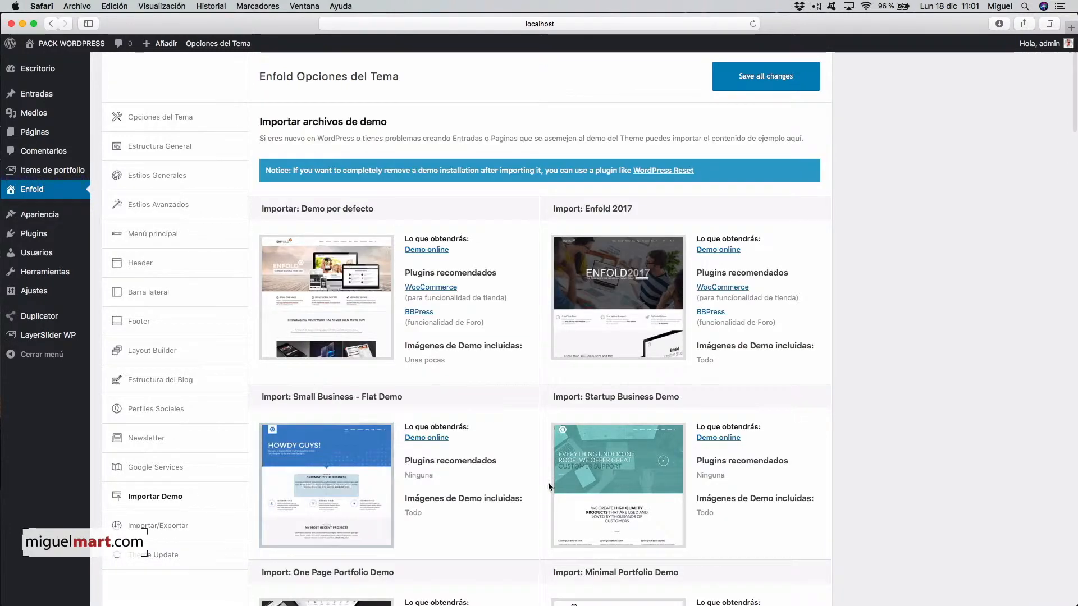
scroll(899, 379, down, 10)
scroll(899, 379, down, 8)
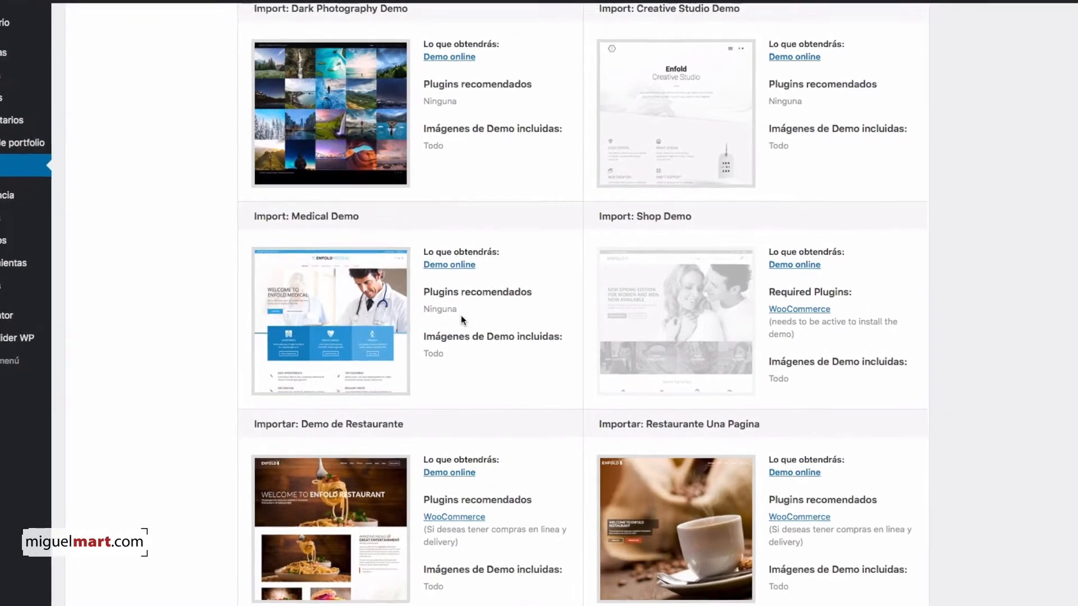
mouse_move(343, 323)
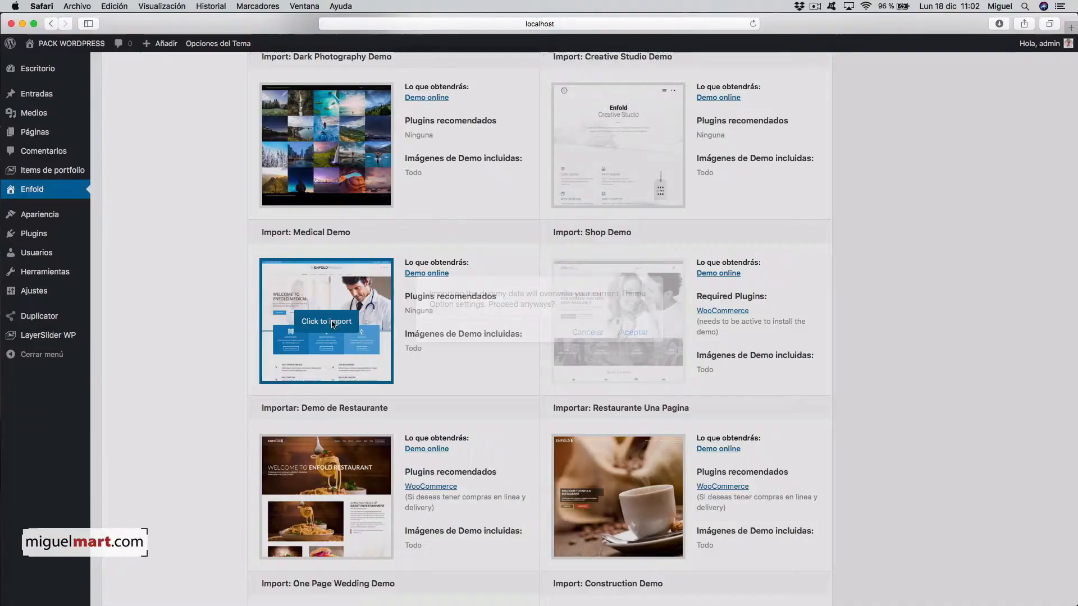
click(357, 329)
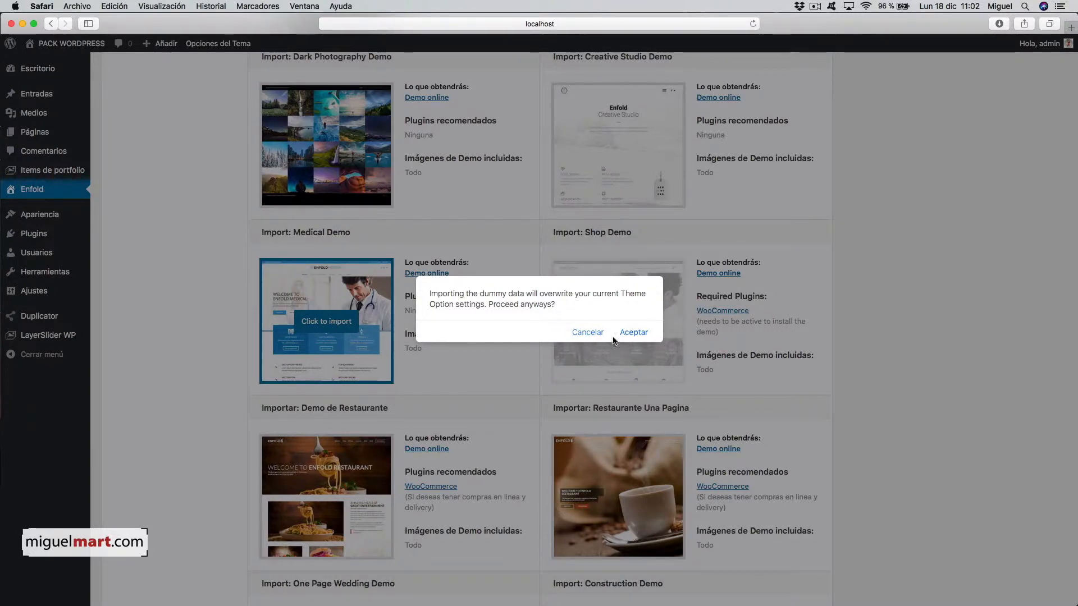
- Accept the overwrite warning, let the Medical Demo import finish, then head to Visitar sitio
click(630, 334)
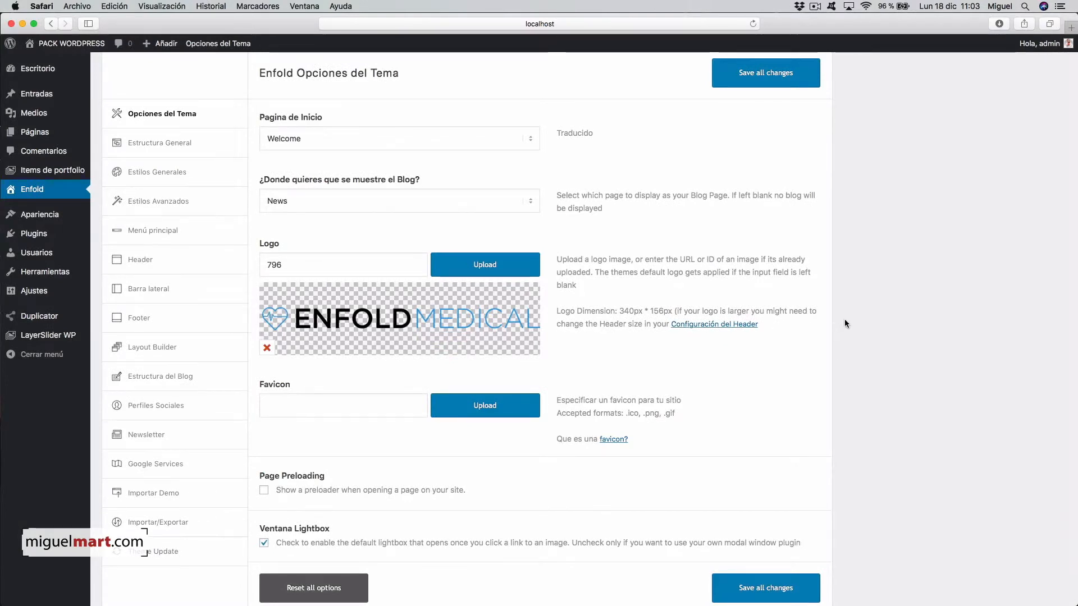
scroll(844, 315, down, 3)
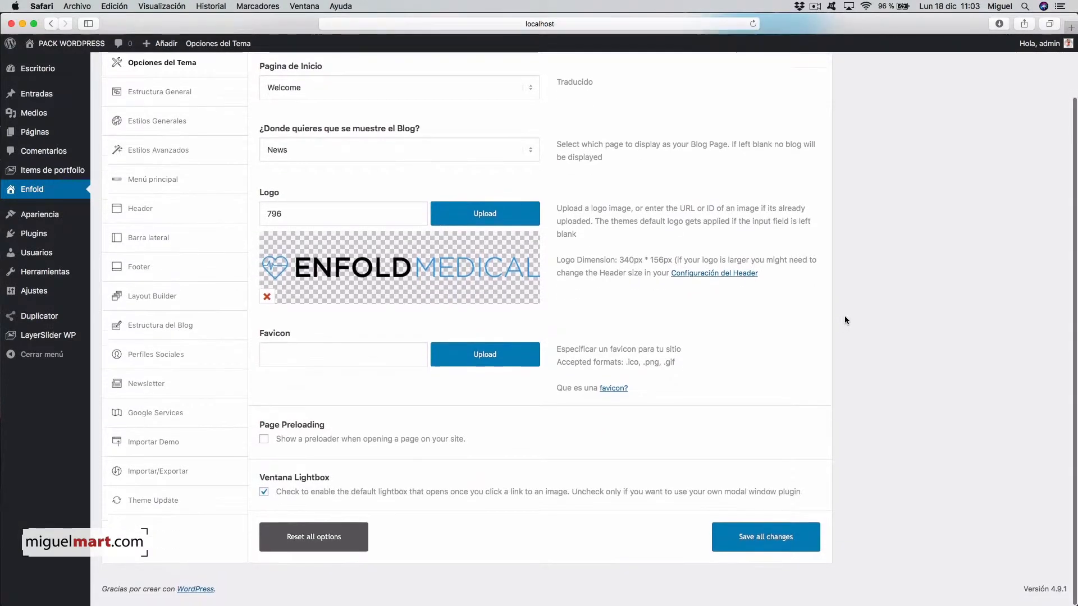
scroll(844, 316, up, 4)
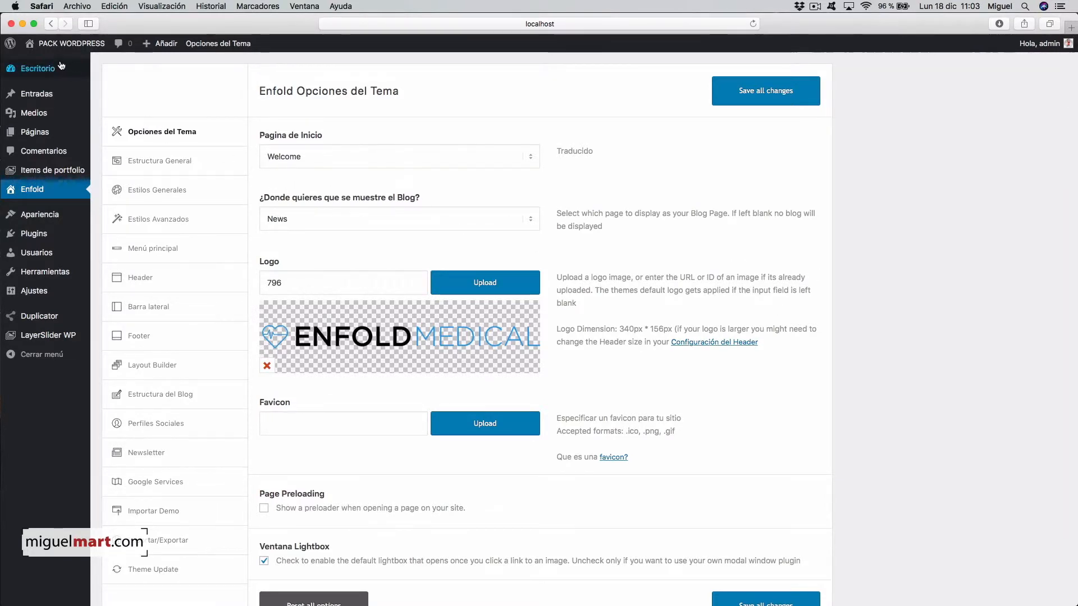
mouse_move(62, 43)
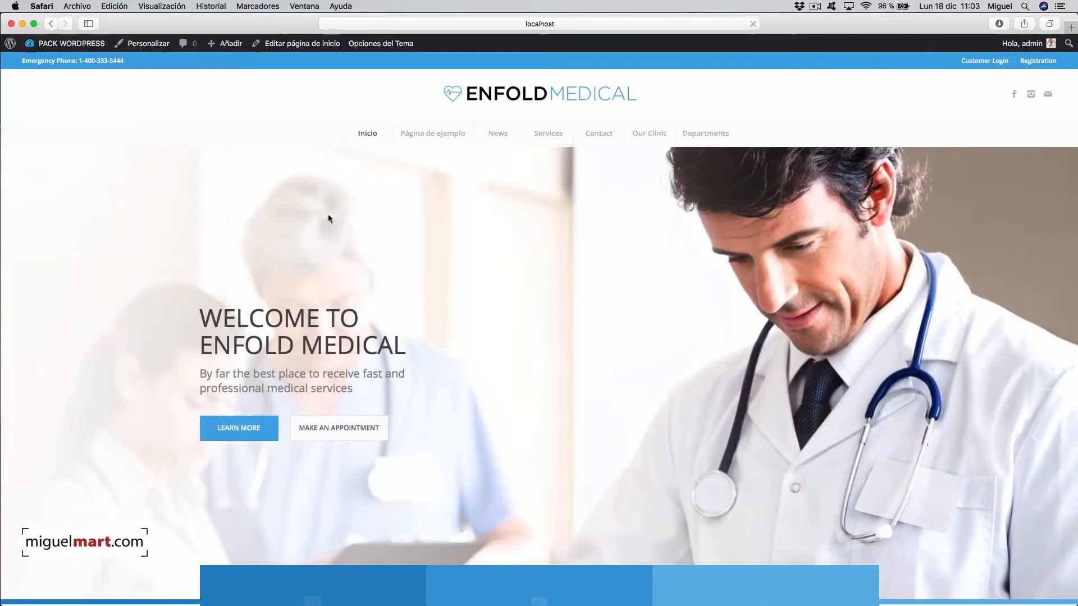
scroll(712, 306, down, 5)
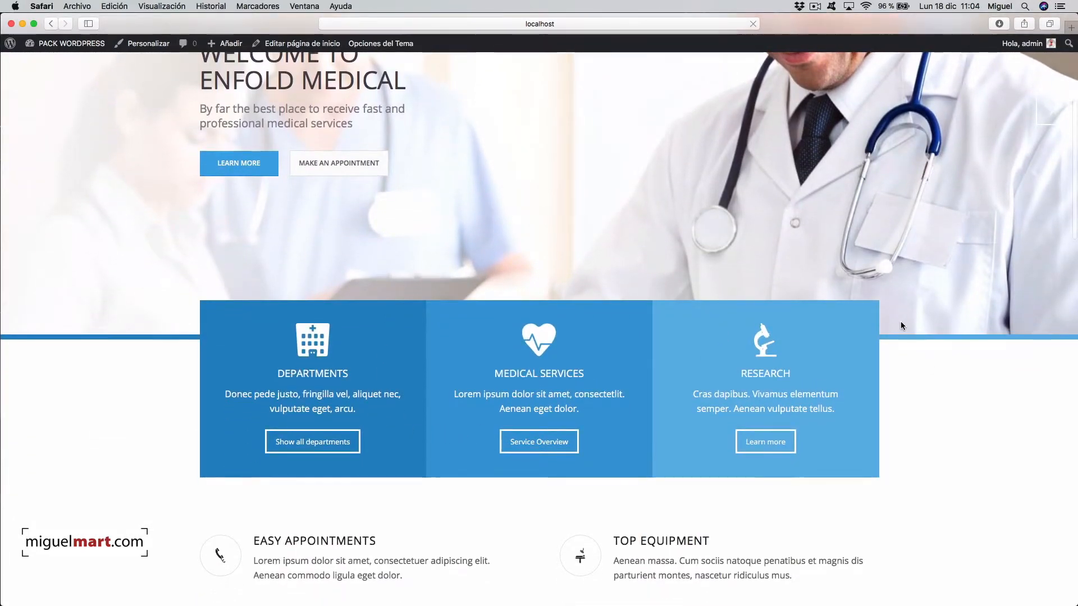
scroll(900, 322, down, 3)
scroll(900, 324, down, 8)
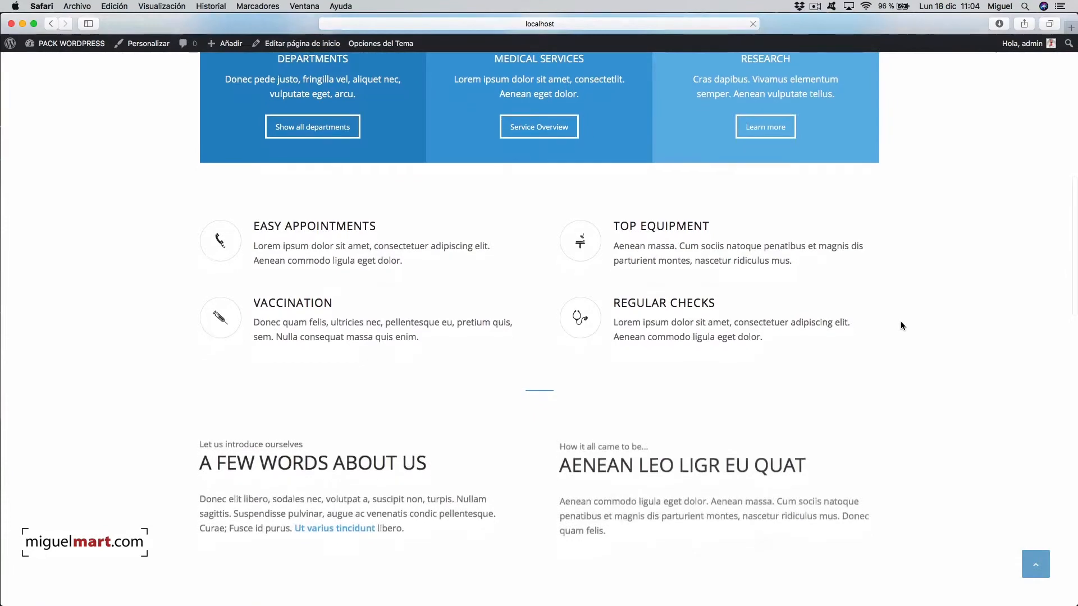
scroll(901, 325, down, 9)
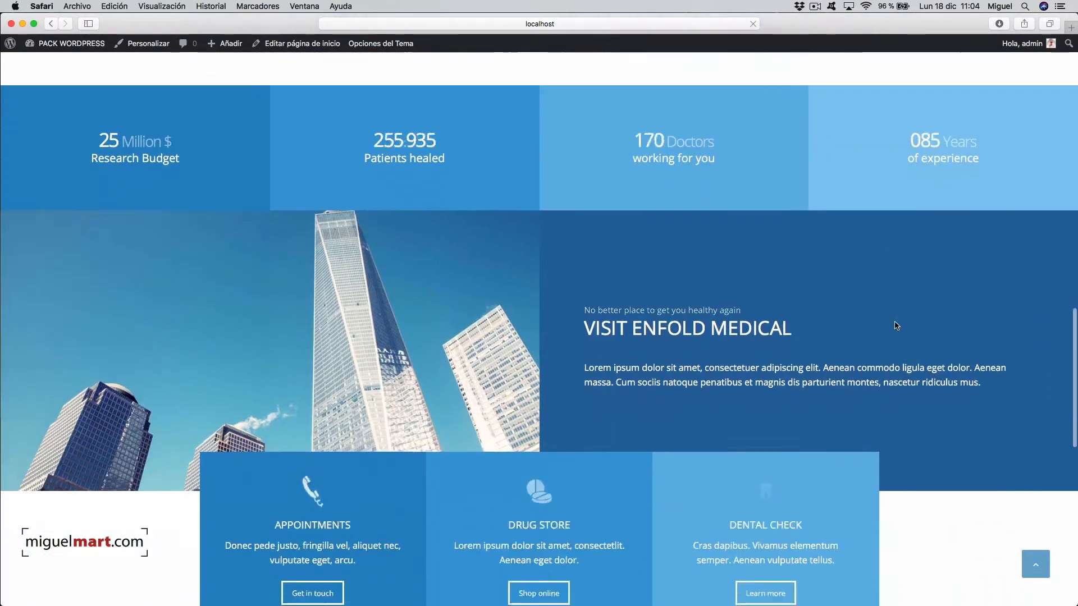
scroll(901, 325, down, 8)
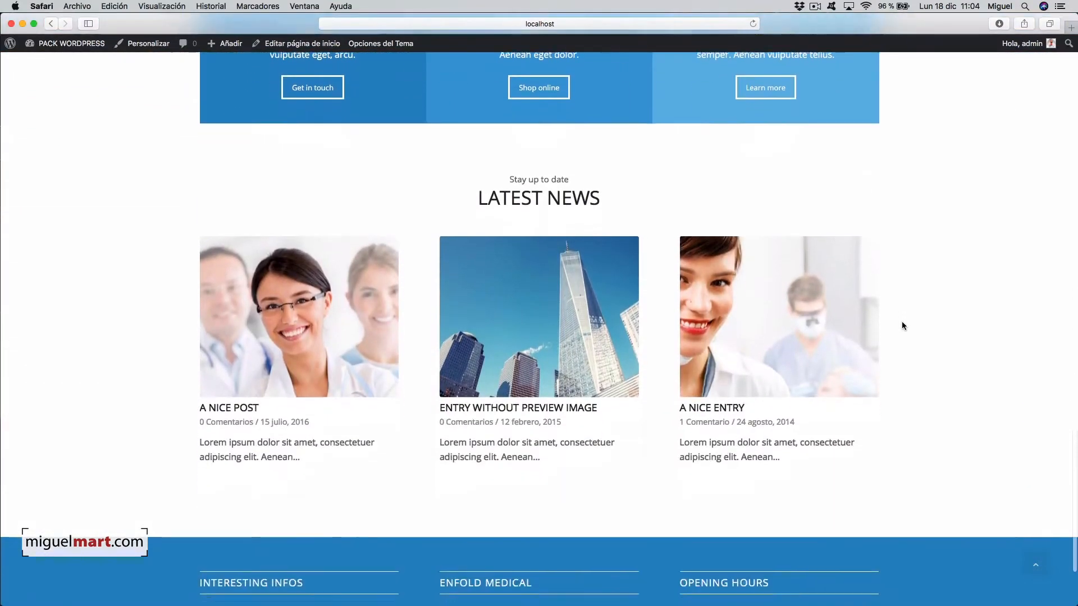
scroll(902, 325, up, 3)
scroll(902, 324, up, 15)
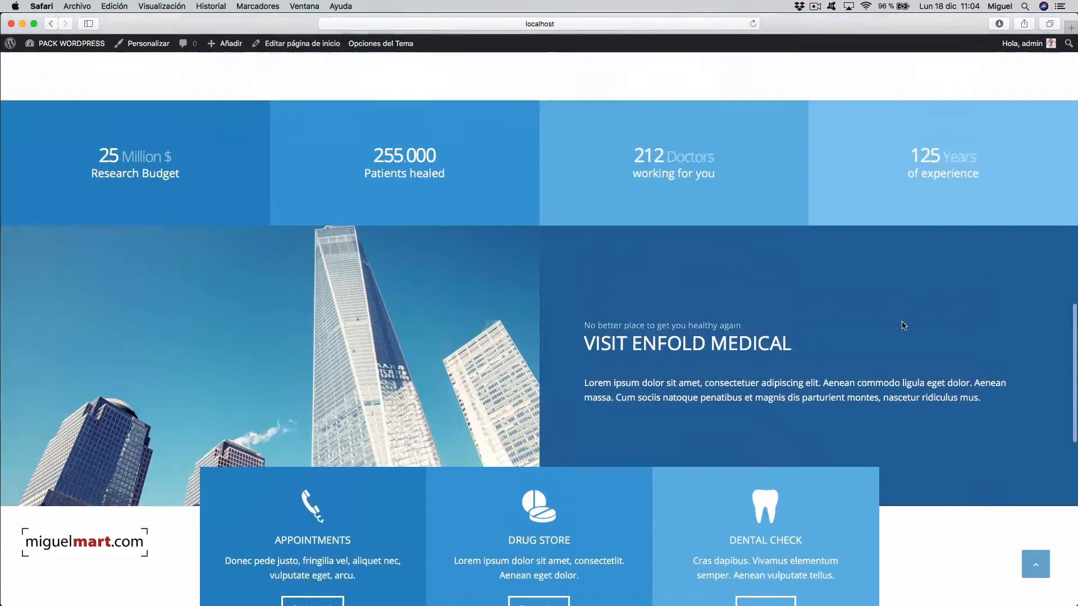
scroll(893, 324, down, 4)
scroll(894, 324, down, 2)
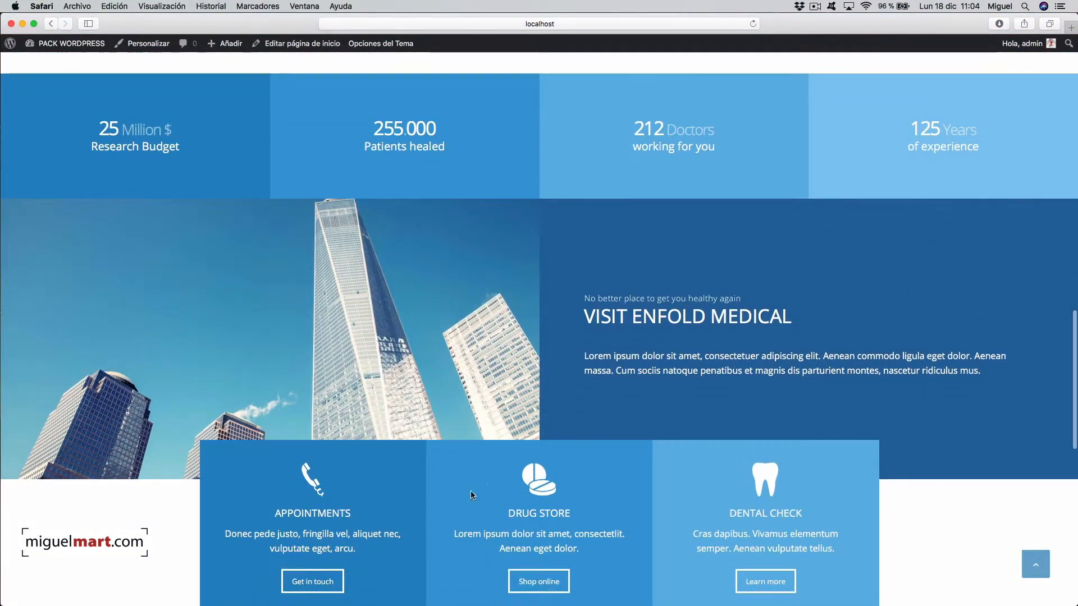
scroll(620, 287, up, 17)
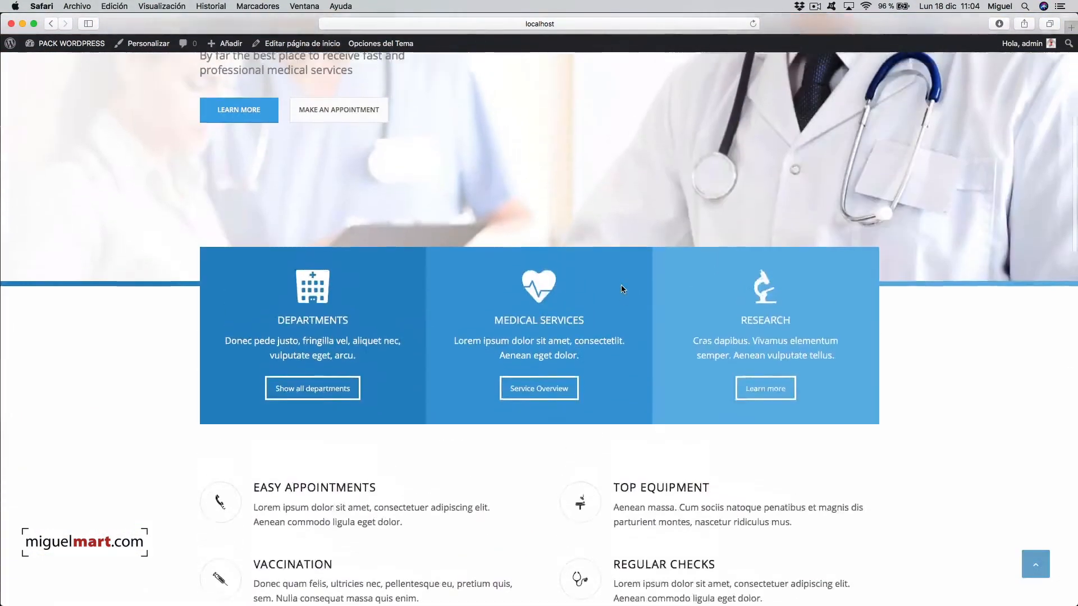
scroll(621, 286, up, 2)
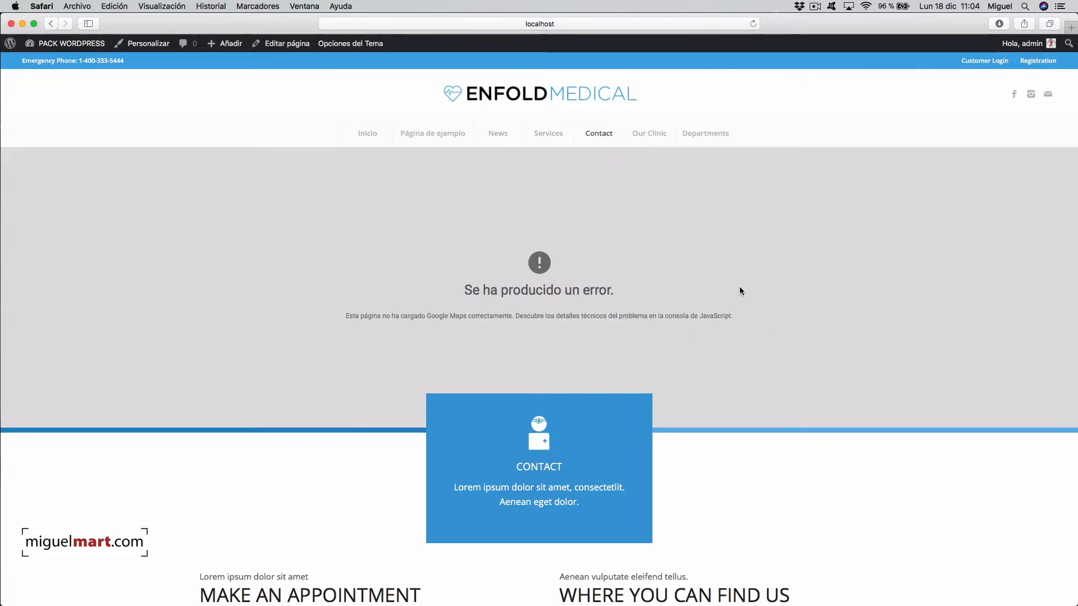
scroll(835, 288, down, 3)
scroll(835, 287, down, 3)
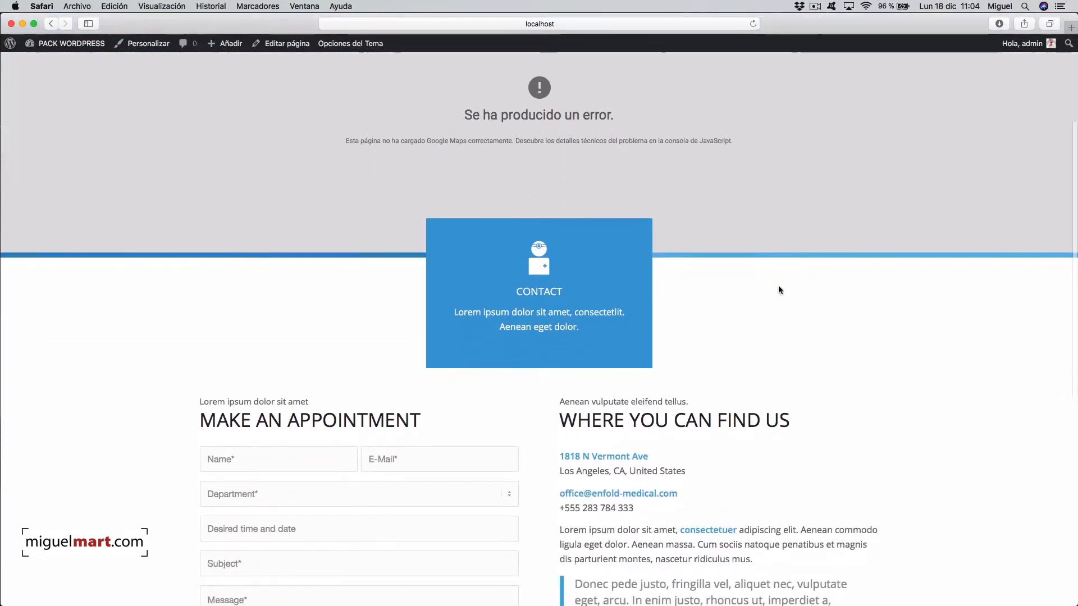
scroll(764, 326, down, 3)
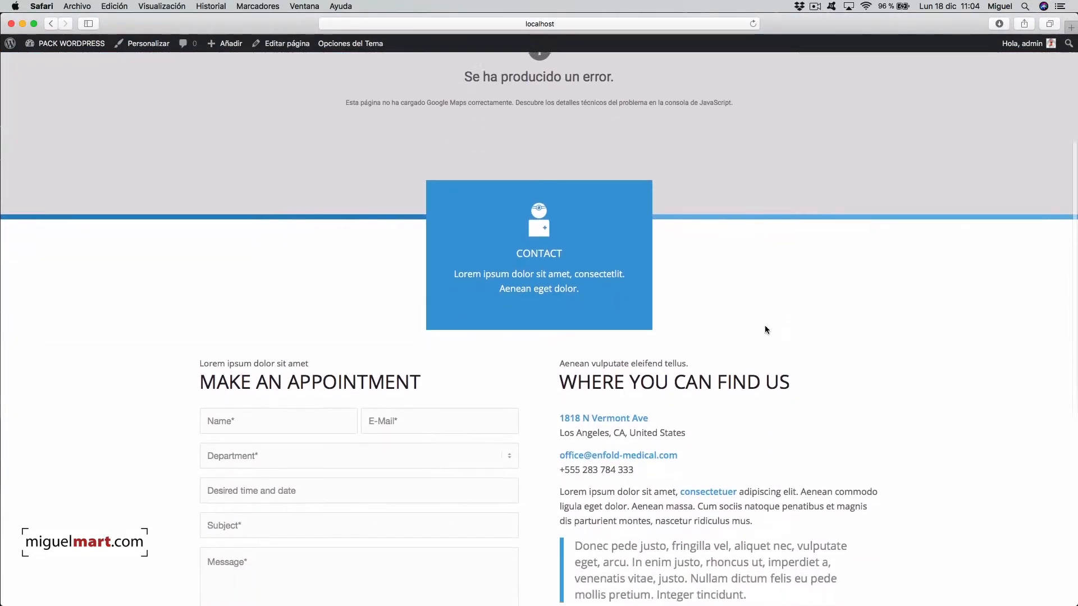
scroll(733, 301, up, 7)
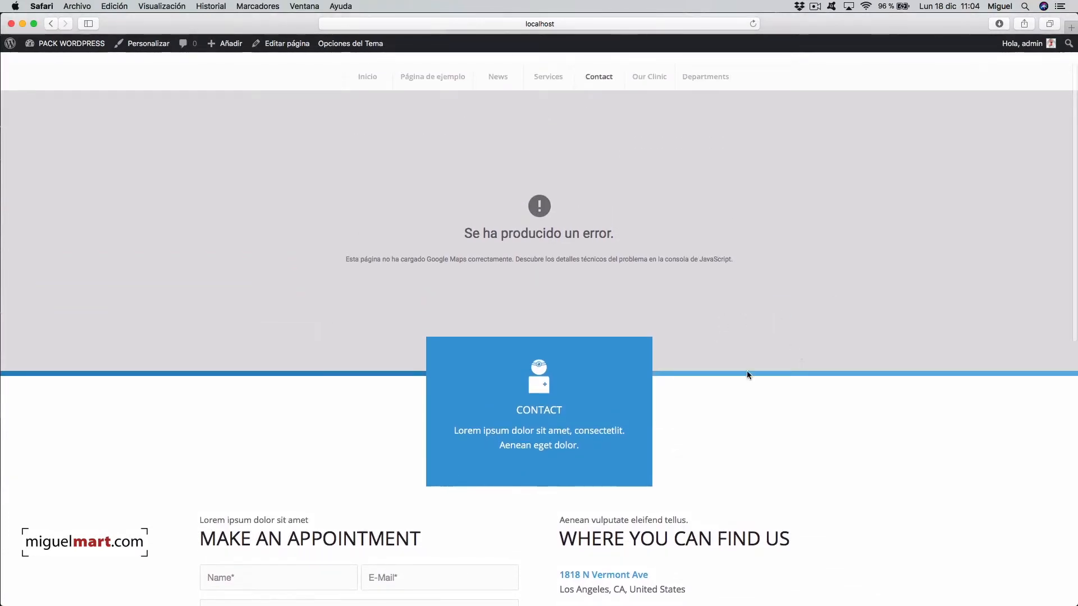
scroll(797, 405, down, 15)
scroll(796, 405, up, 15)
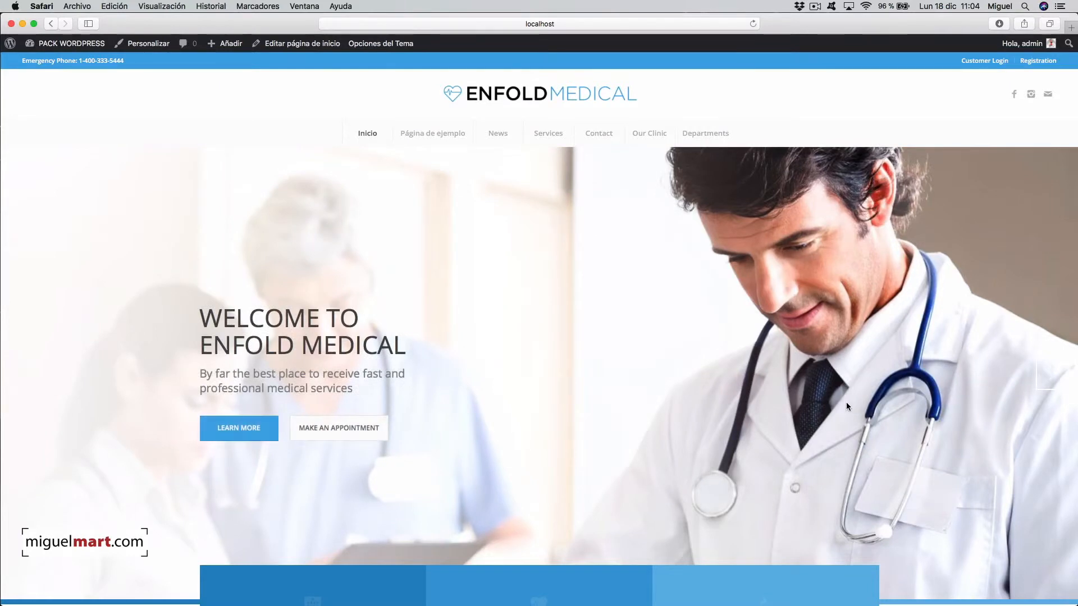
scroll(761, 376, down, 10)
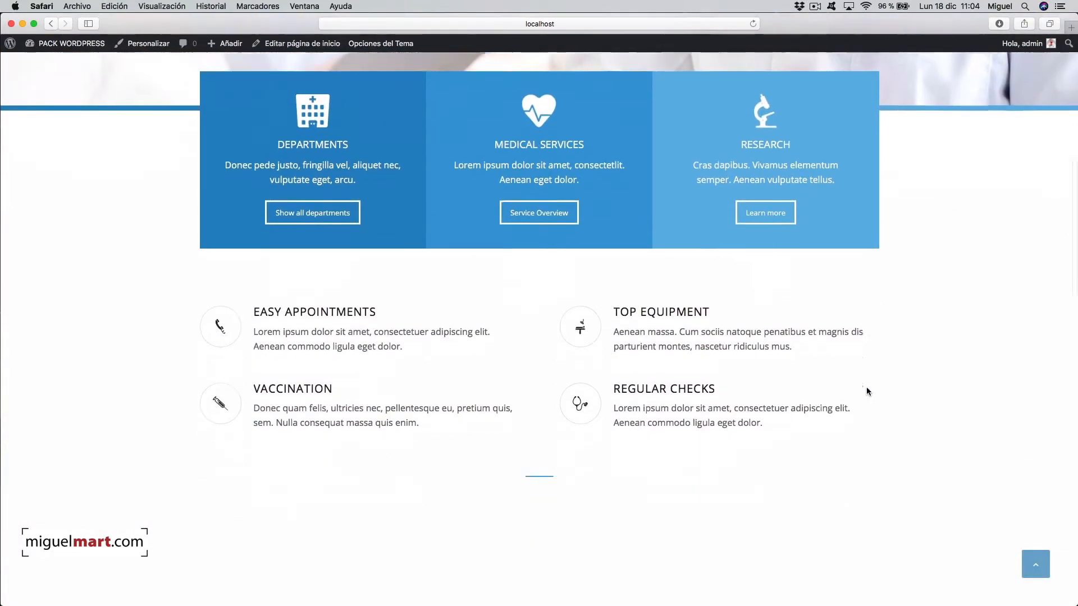
scroll(879, 393, down, 6)
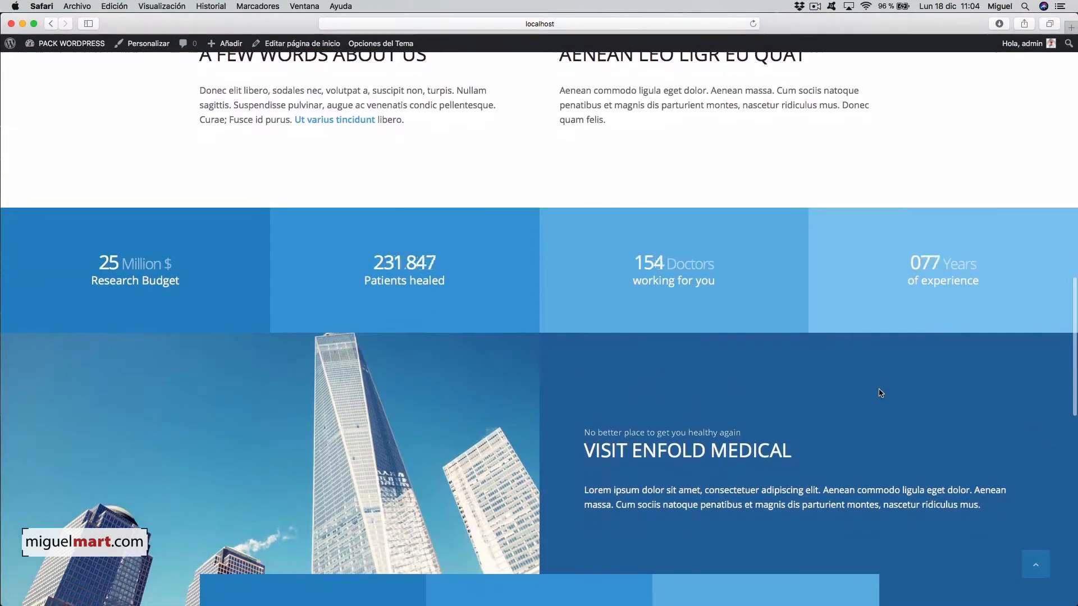
scroll(841, 365, up, 15)
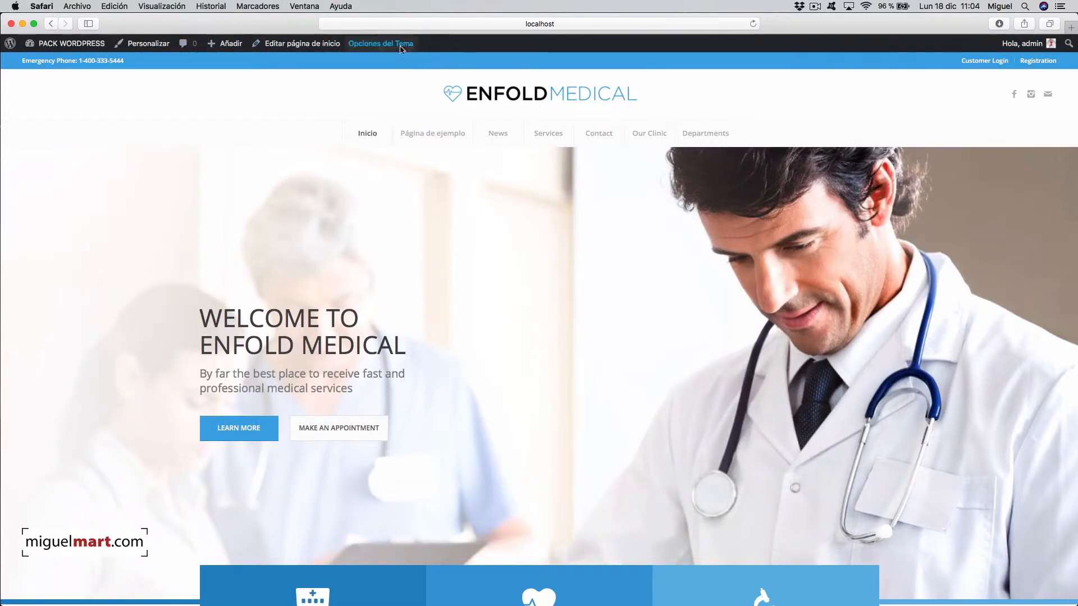
- Append 'hola' to the Medical Services text block in the Avia builder and update the home page
click(294, 44)
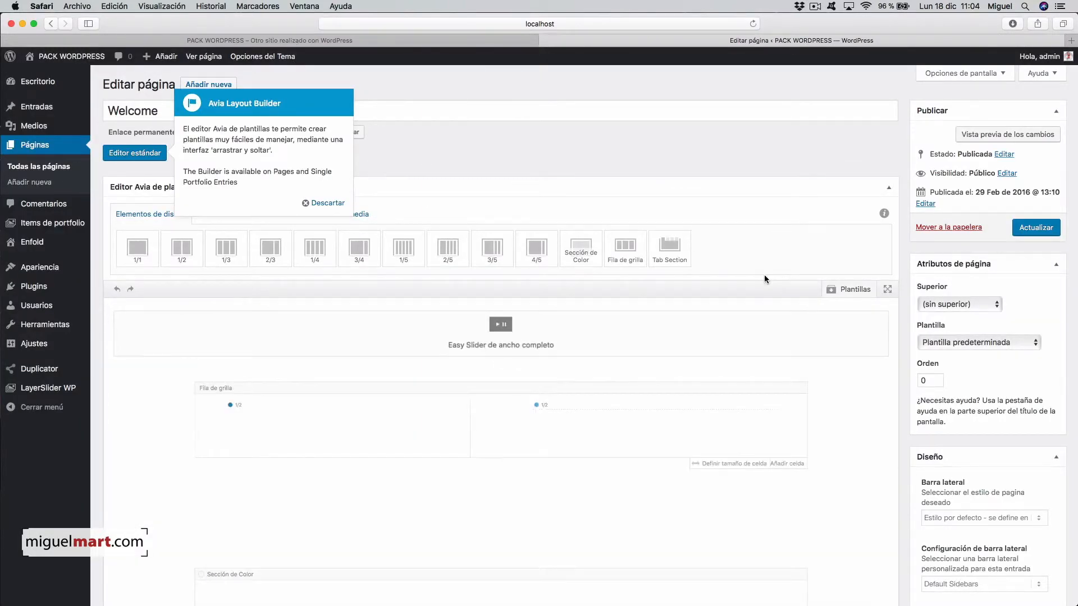
scroll(761, 368, down, 5)
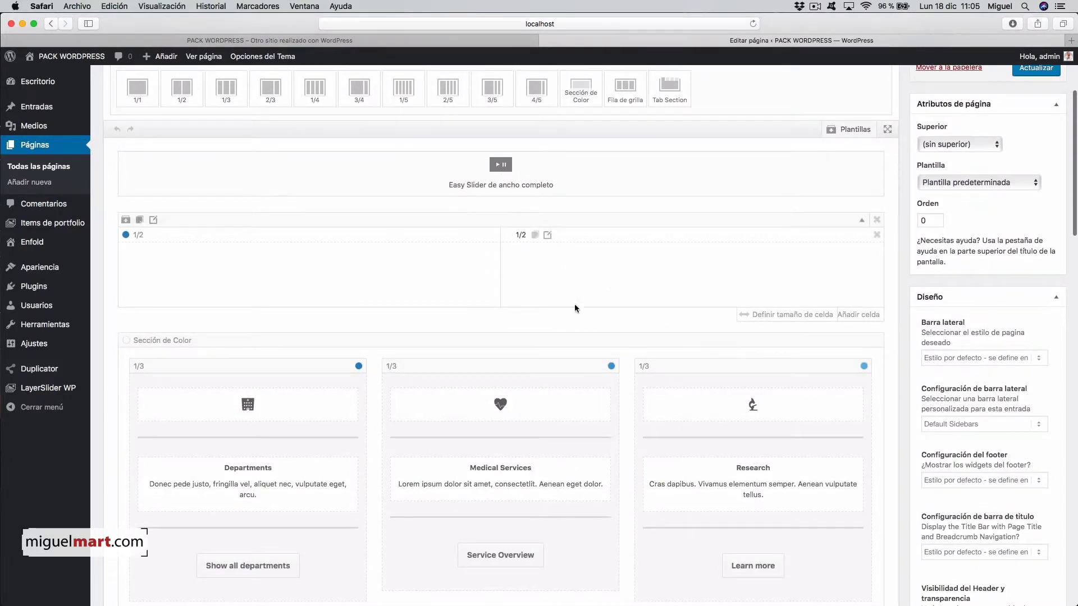
scroll(488, 381, down, 2)
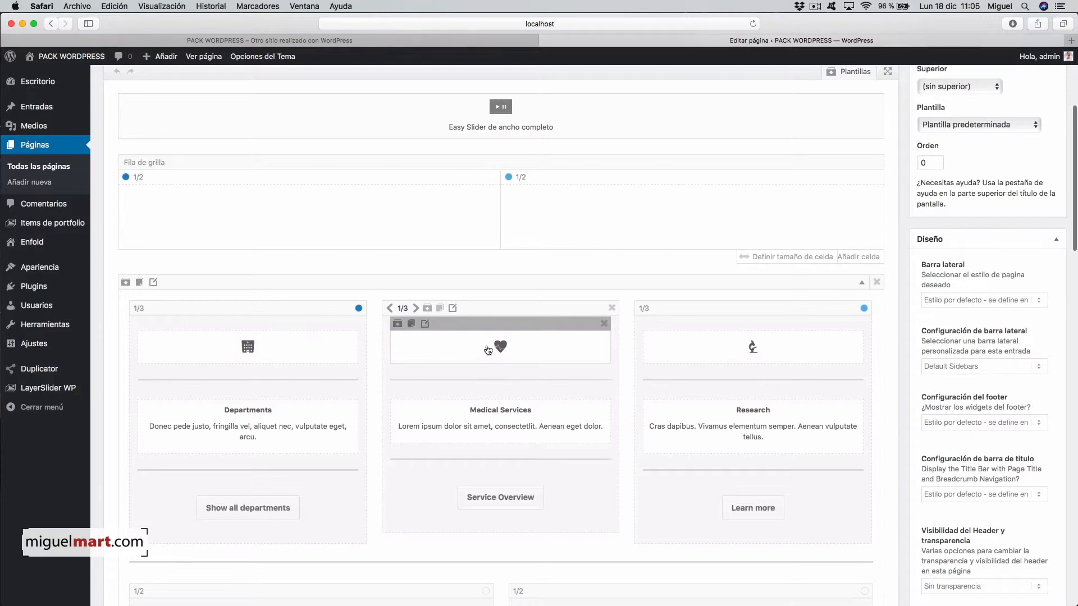
click(509, 425)
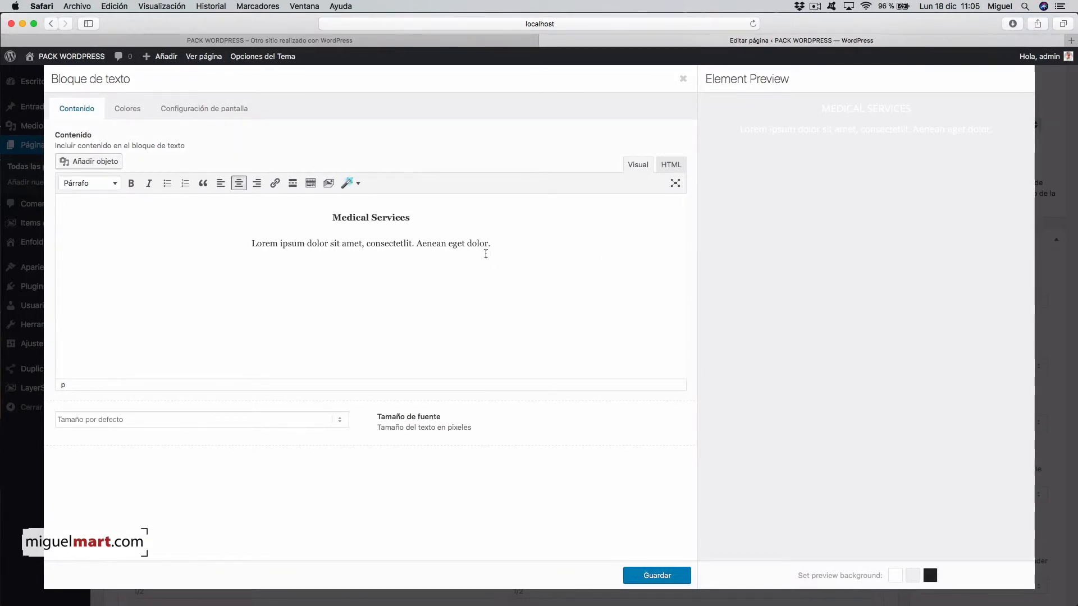
text(hola)
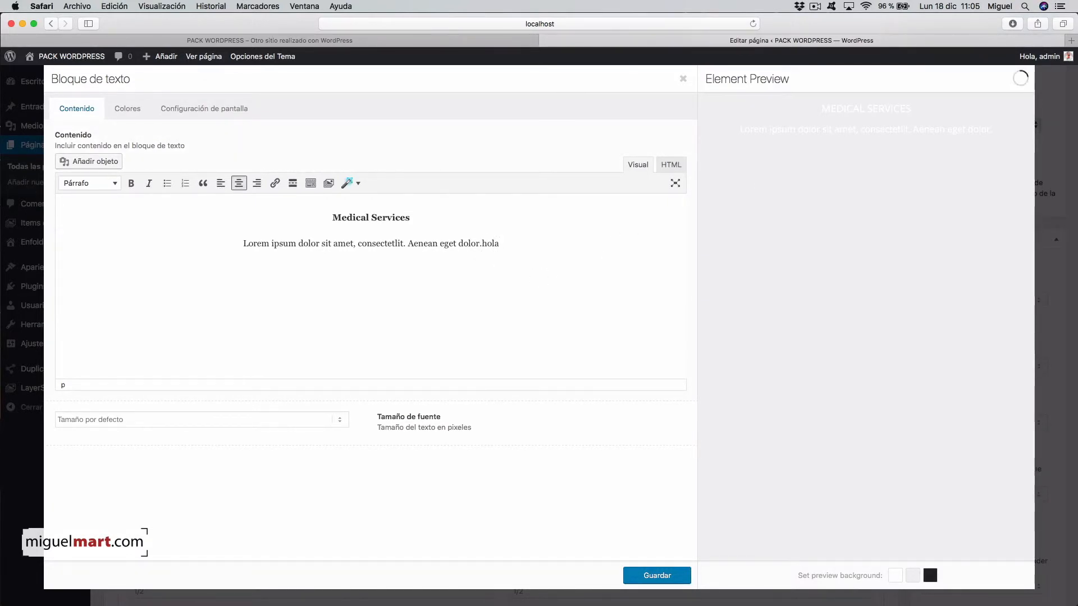
click(658, 574)
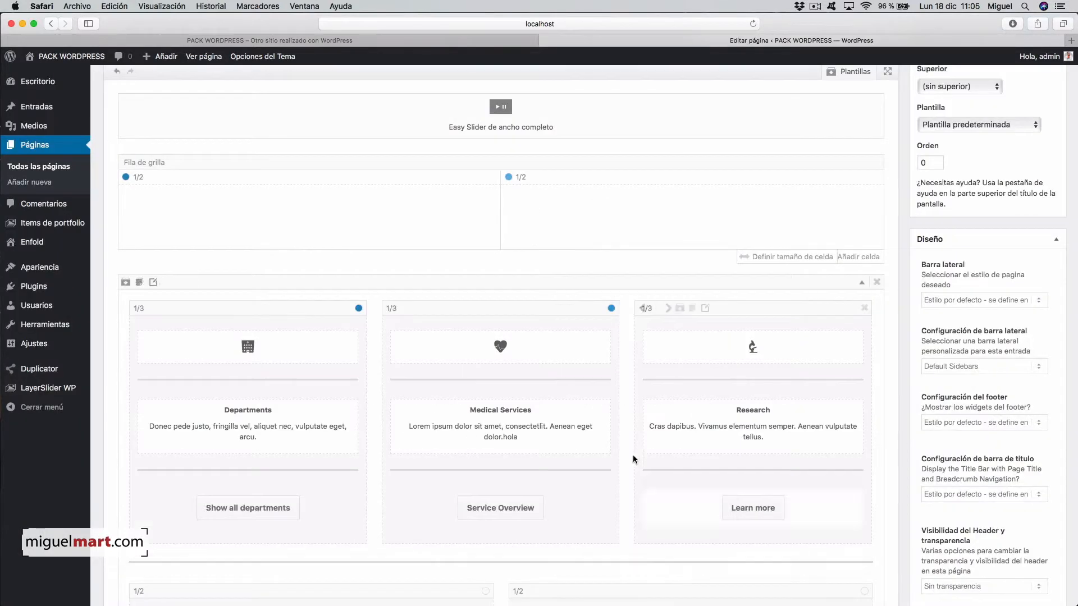
scroll(1027, 212, up, 5)
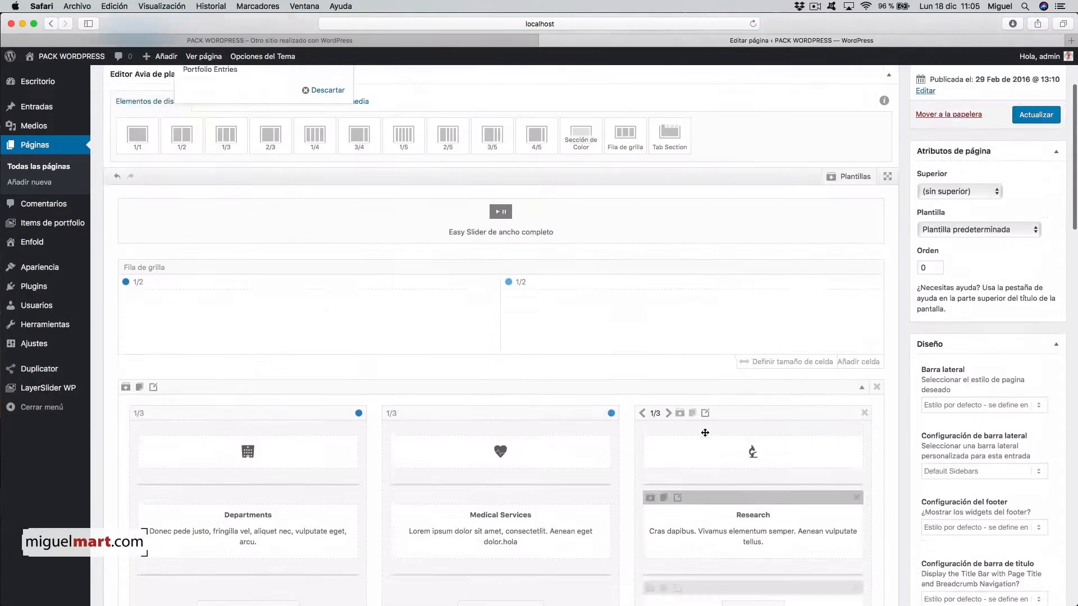
click(1031, 228)
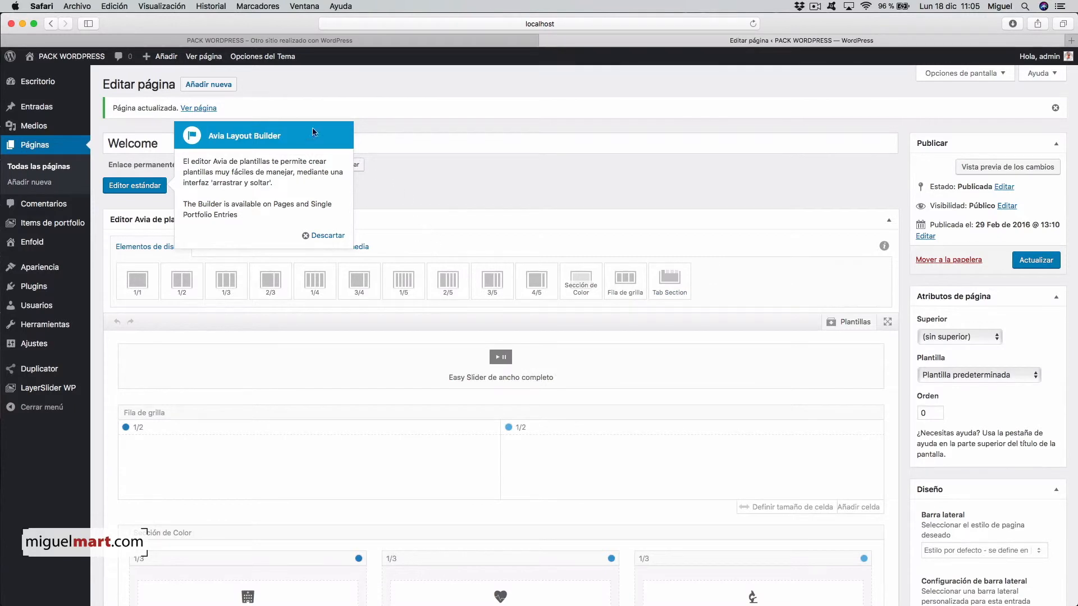
- Scroll the front page to review the edited Medical Services box, then go to Services
mouse_move(37, 57)
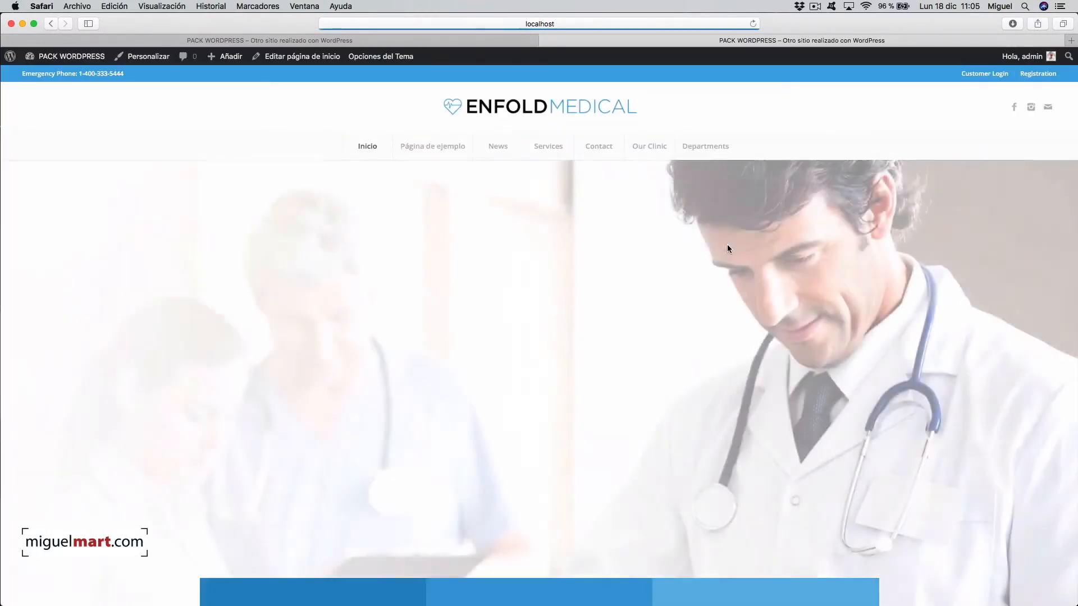
scroll(806, 381, down, 5)
scroll(806, 381, down, 3)
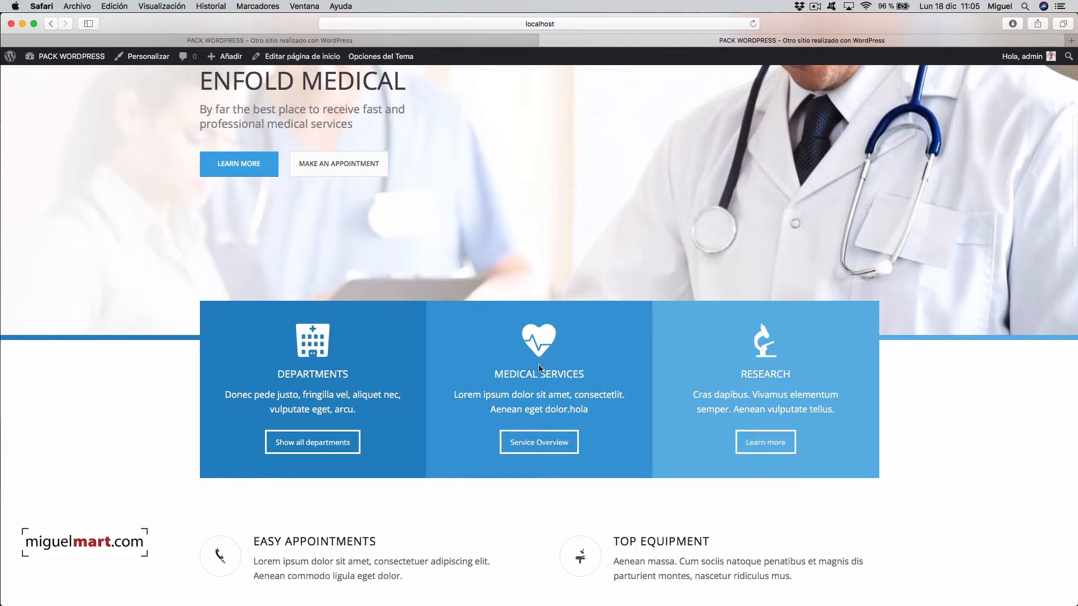
scroll(783, 494, down, 3)
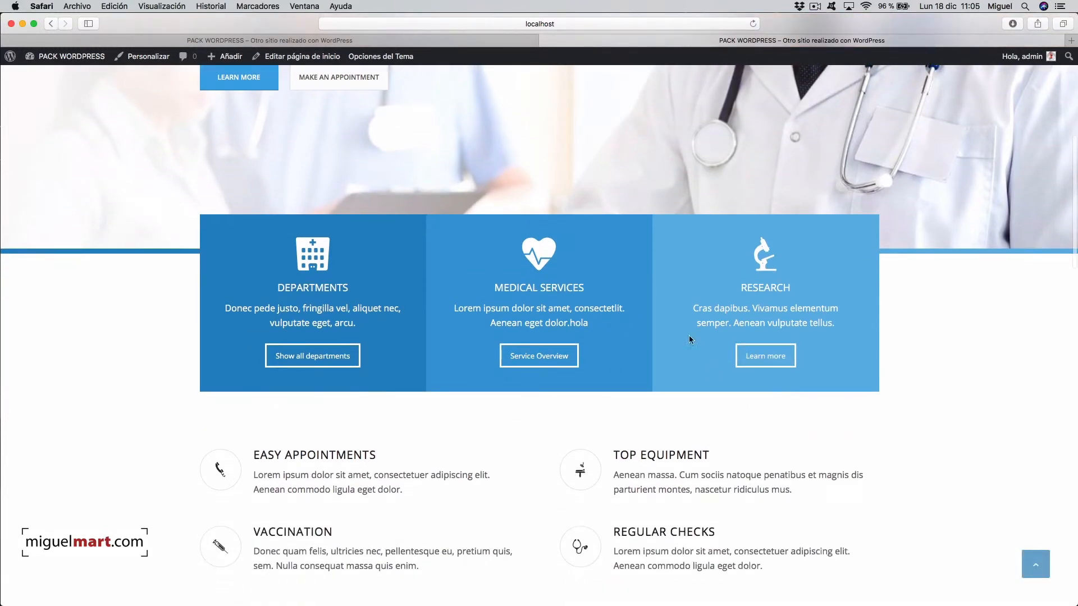
scroll(829, 464, down, 15)
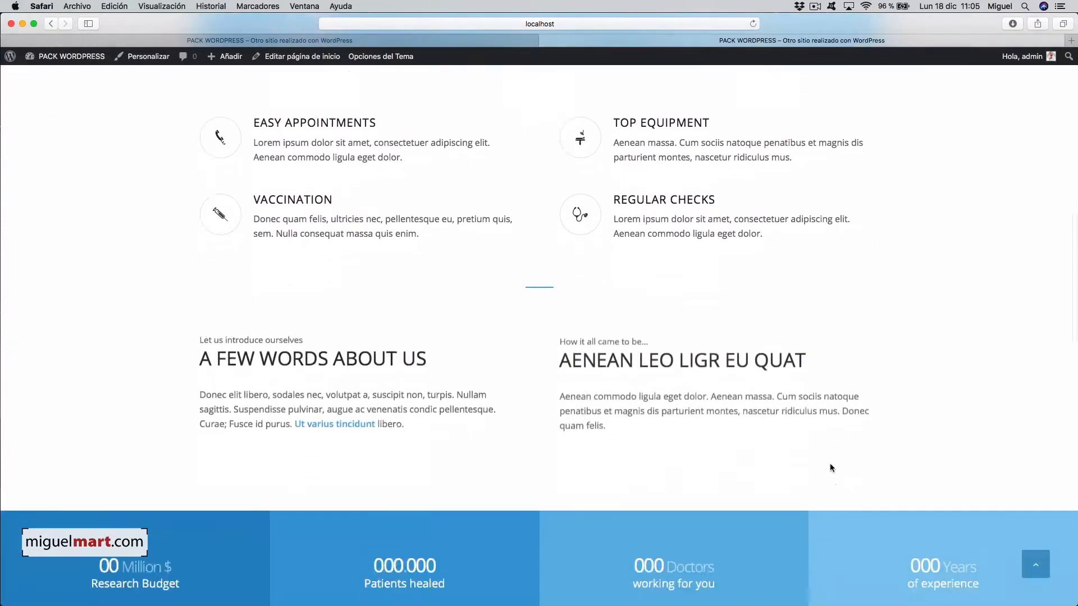
scroll(830, 465, up, 13)
scroll(830, 466, up, 15)
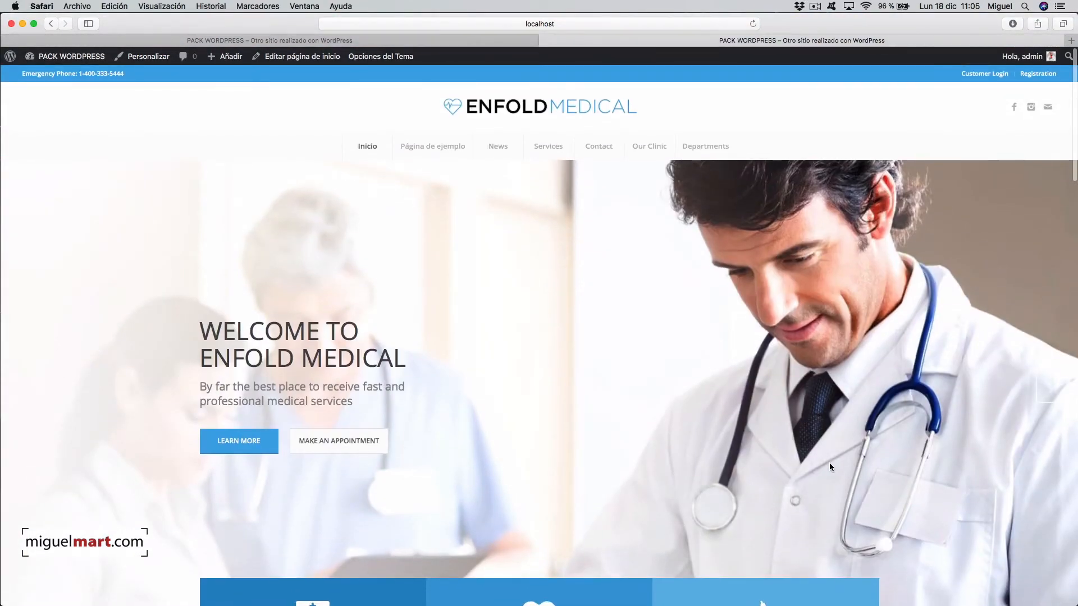
mouse_move(642, 151)
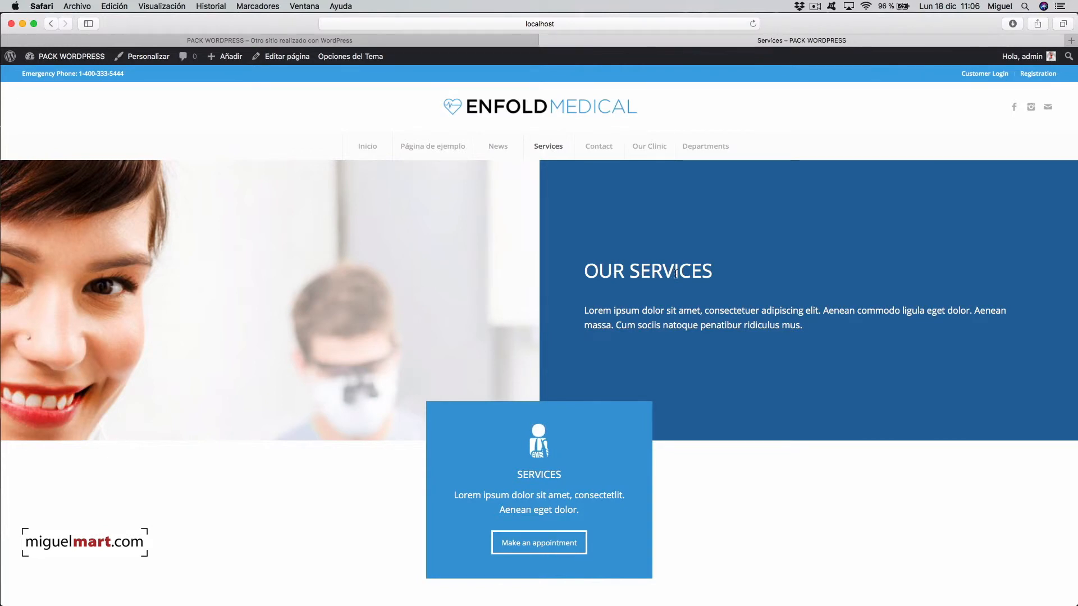
- Scroll through the Services page and the News post grid to reach A Nice Post
scroll(676, 274, down, 5)
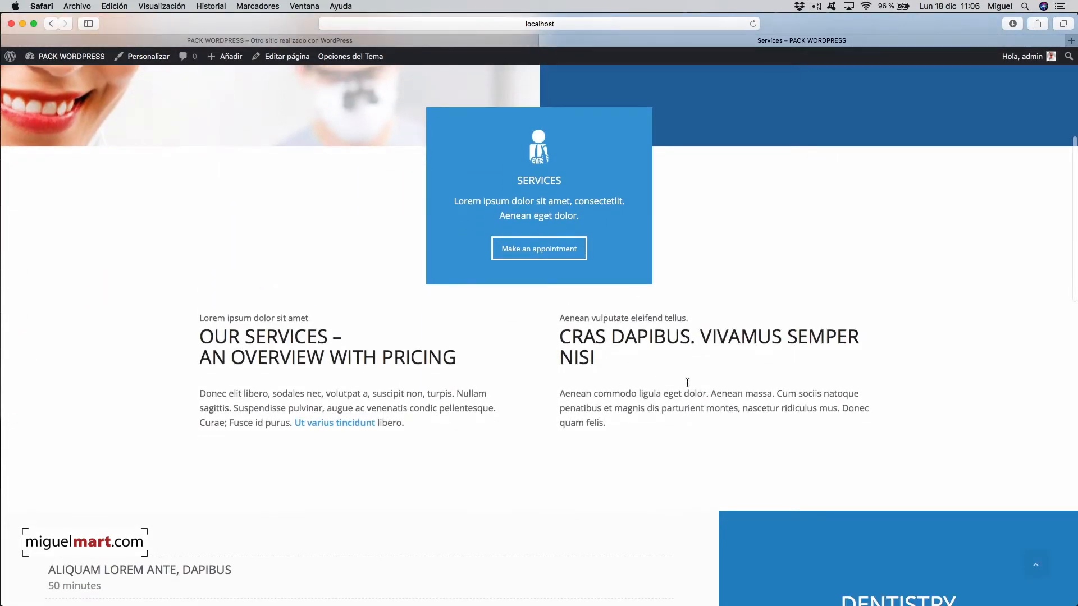
scroll(674, 379, down, 5)
scroll(692, 372, up, 15)
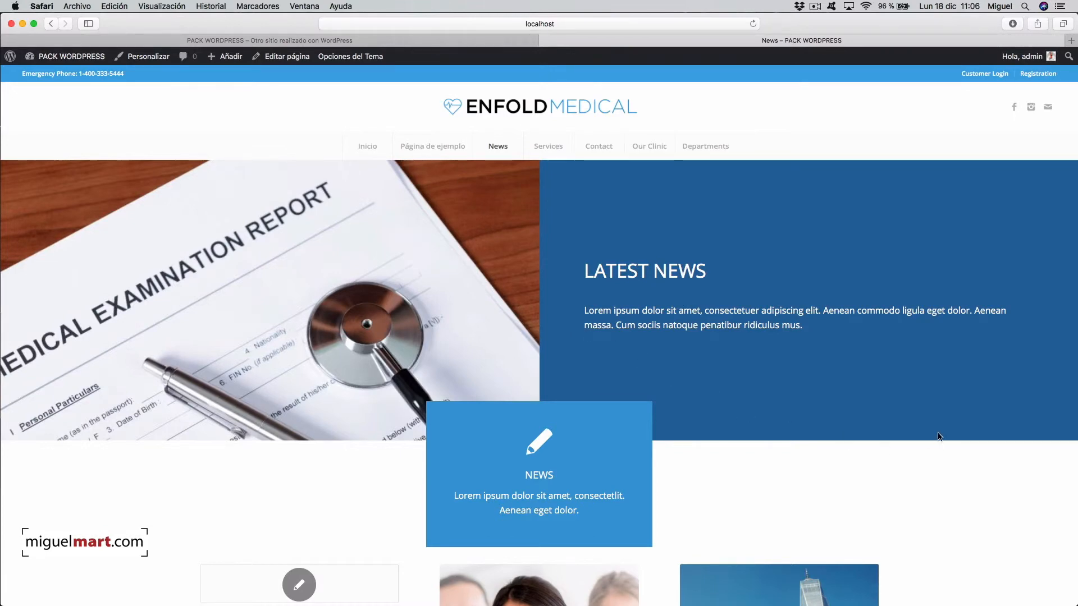
scroll(864, 407, down, 5)
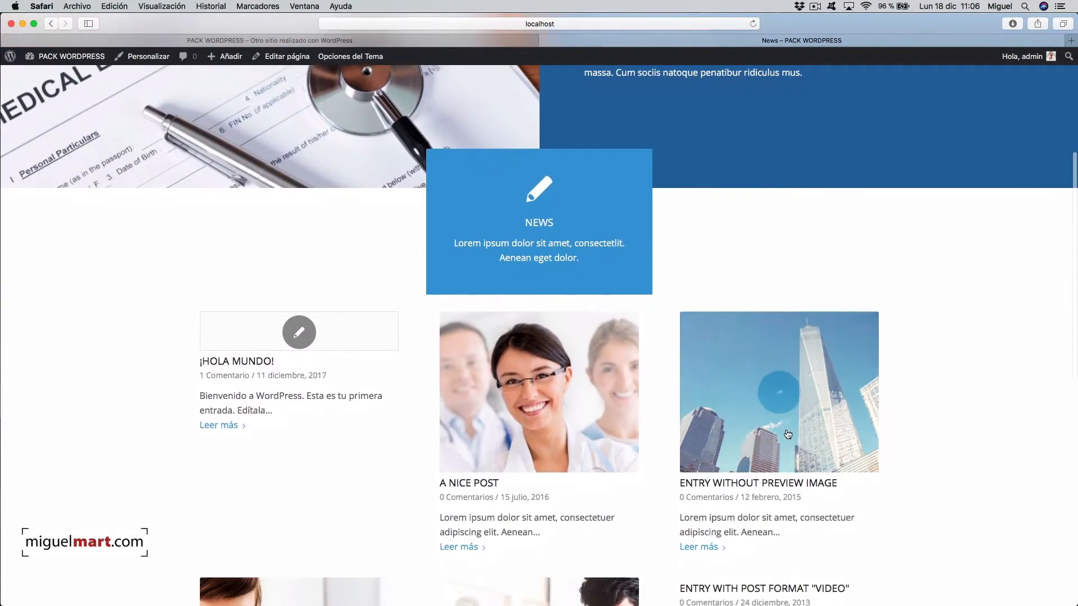
scroll(862, 421, down, 3)
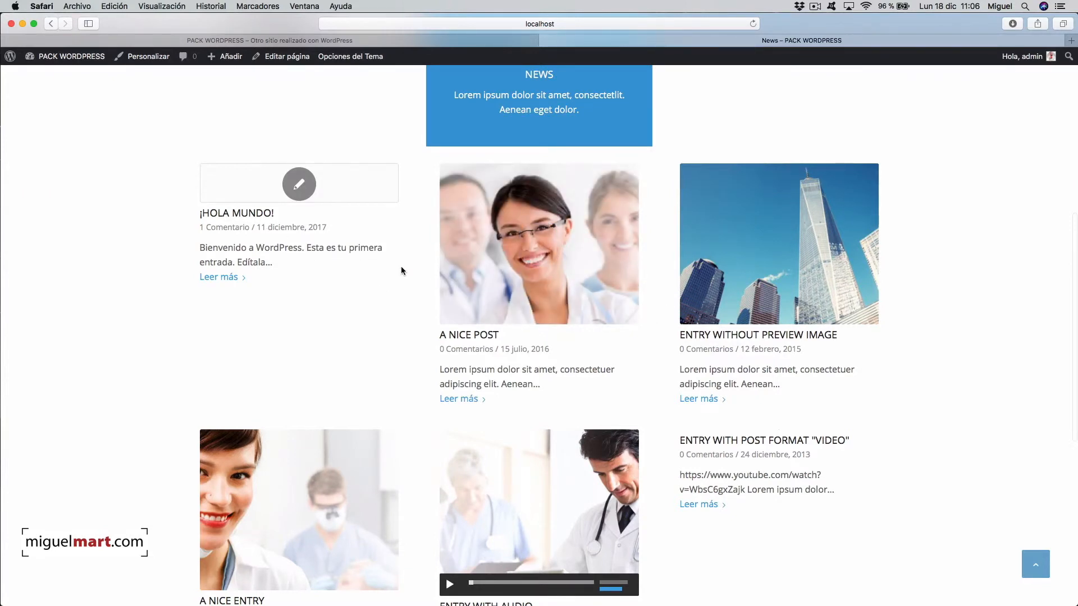
scroll(539, 493, down, 2)
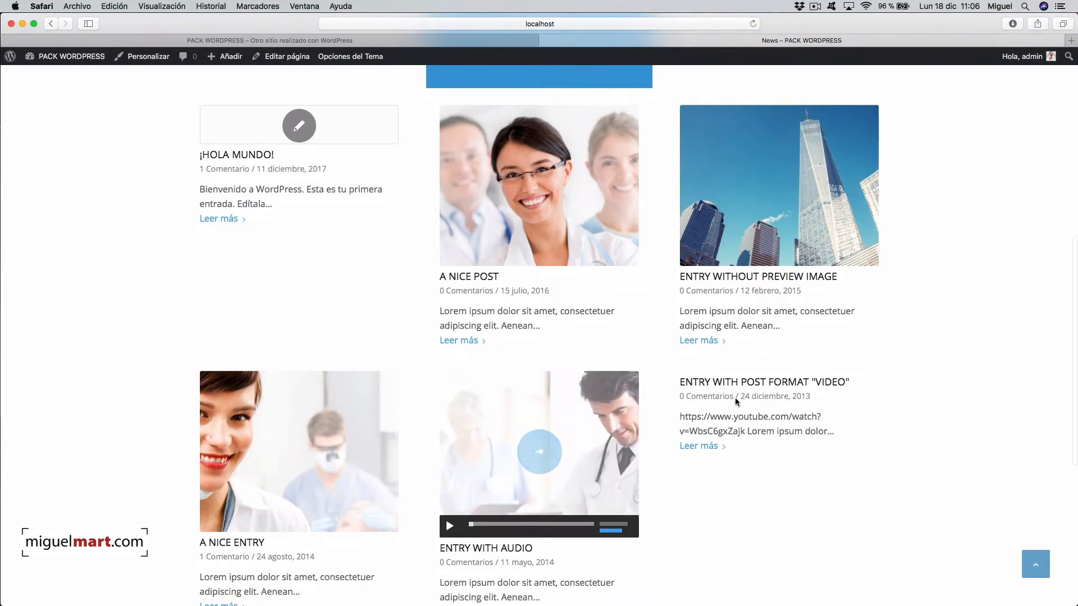
scroll(730, 389, up, 3)
scroll(541, 312, up, 1)
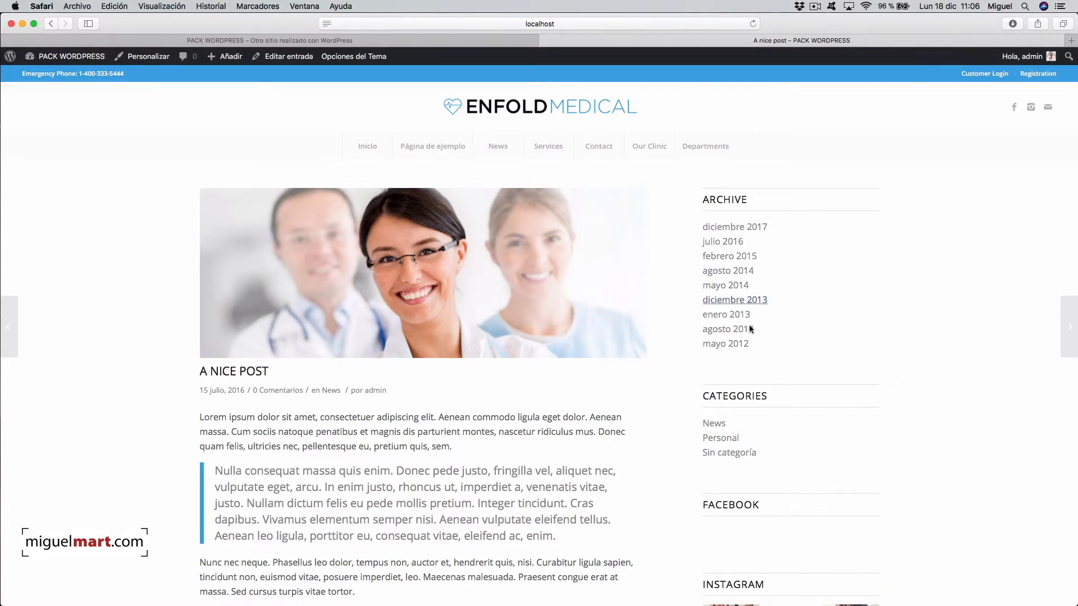
scroll(892, 375, down, 10)
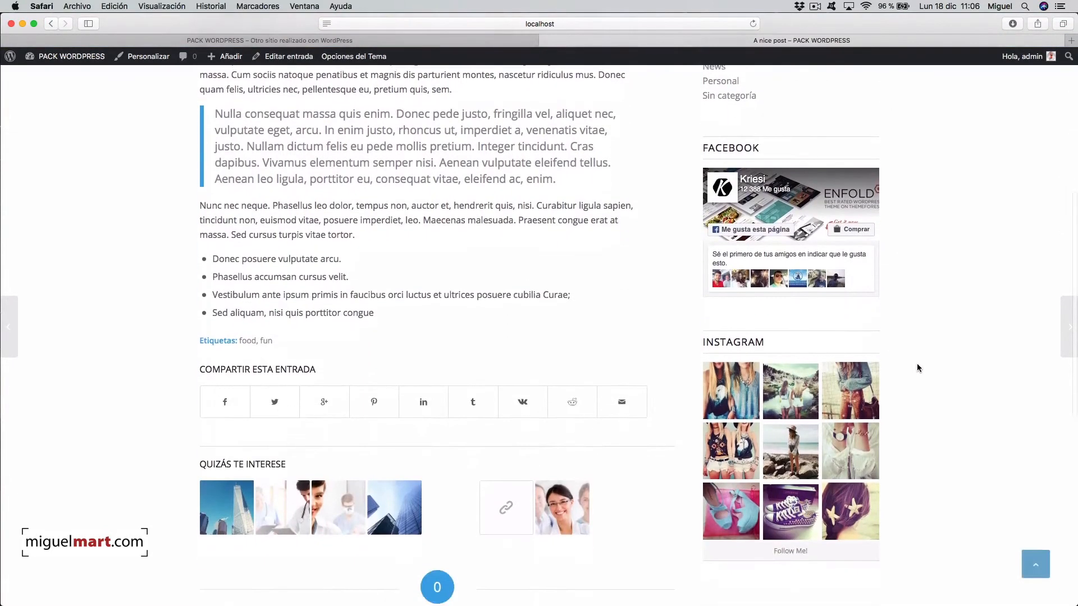
scroll(917, 365, down, 2)
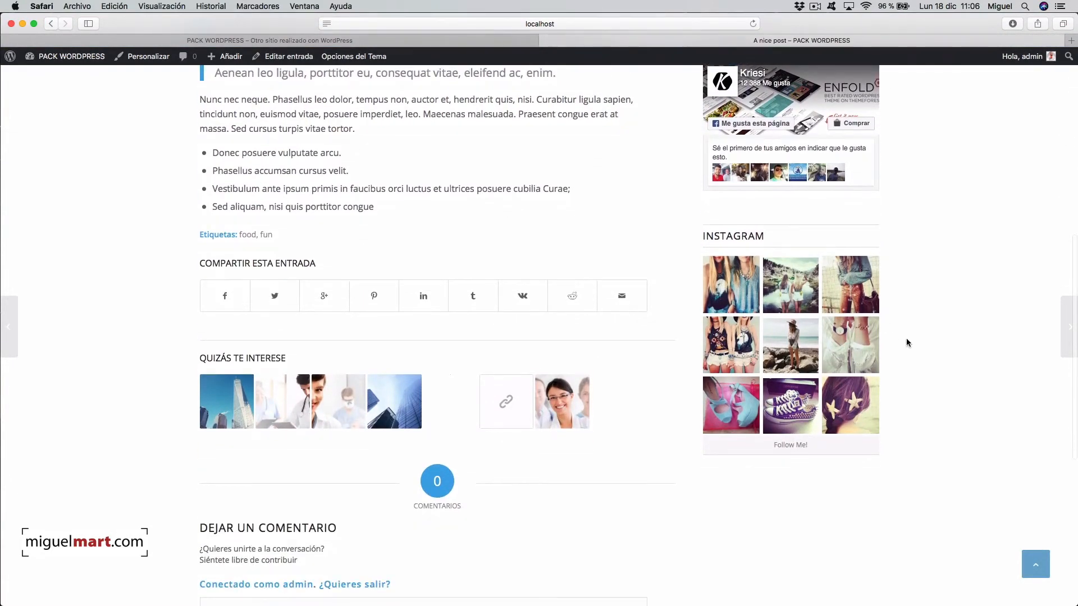
scroll(905, 339, up, 6)
scroll(873, 358, up, 3)
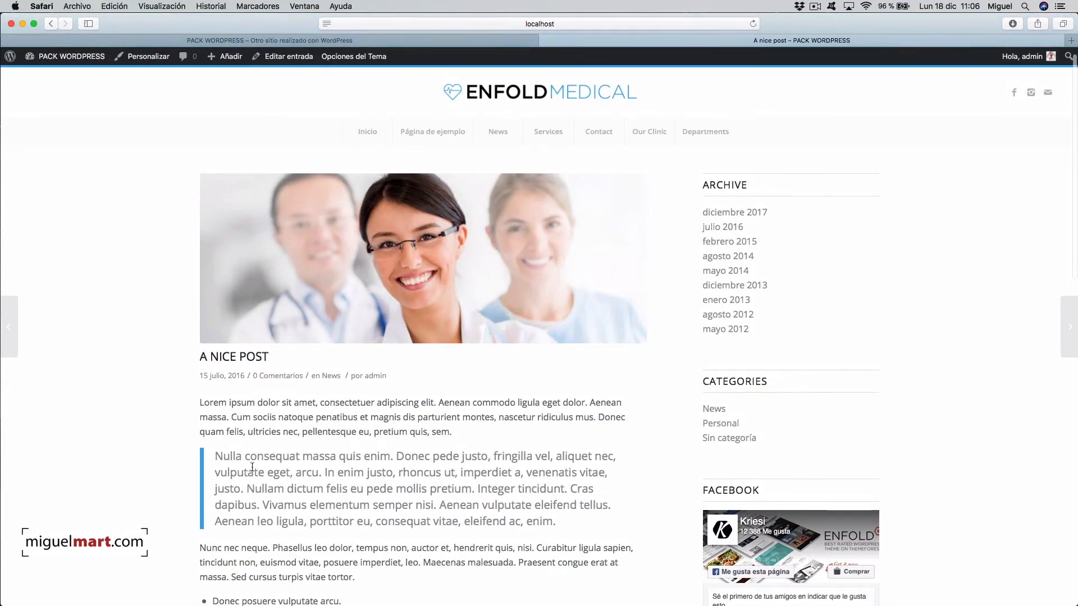
scroll(365, 530, down, 7)
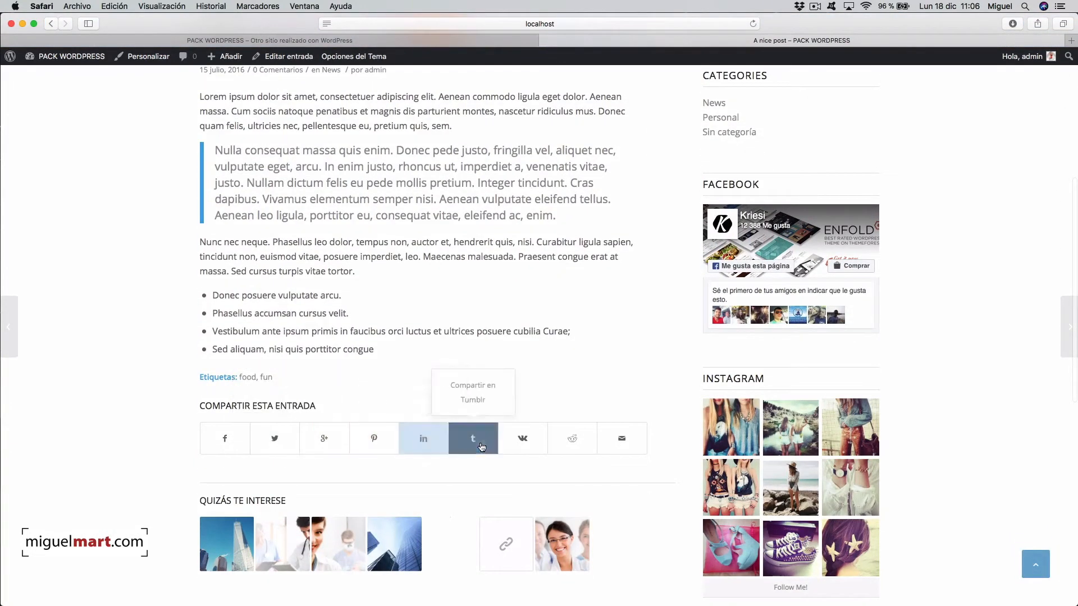
scroll(217, 463, down, 3)
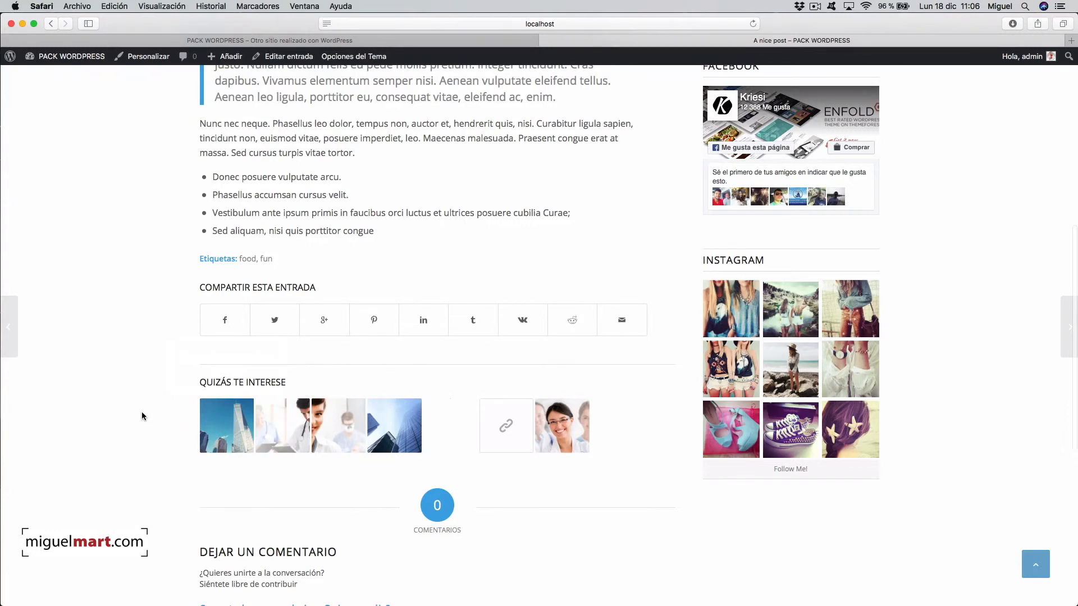
scroll(142, 415, up, 10)
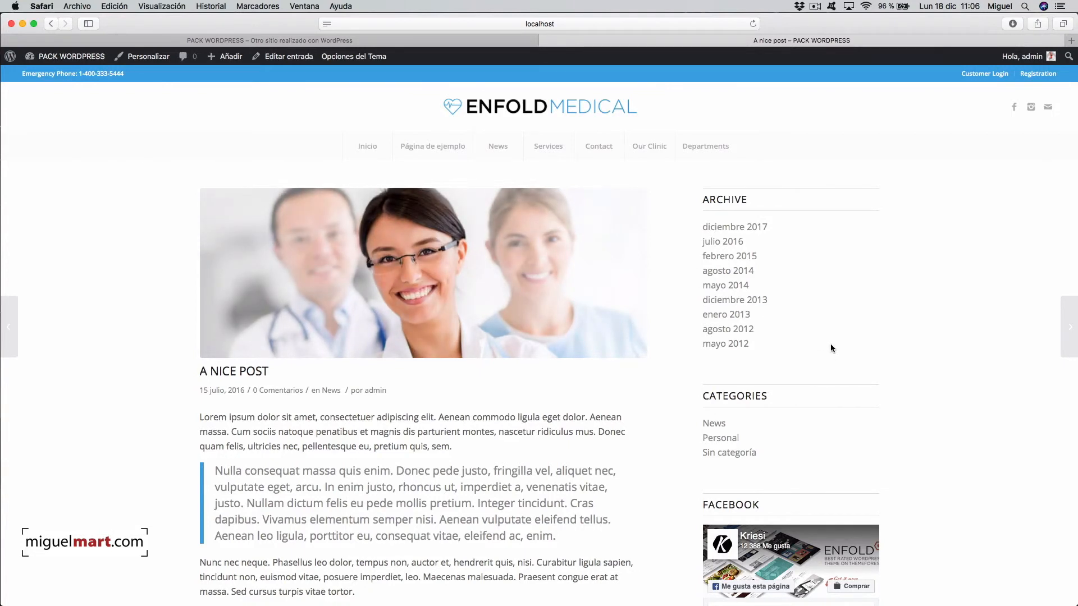
scroll(654, 477, down, 5)
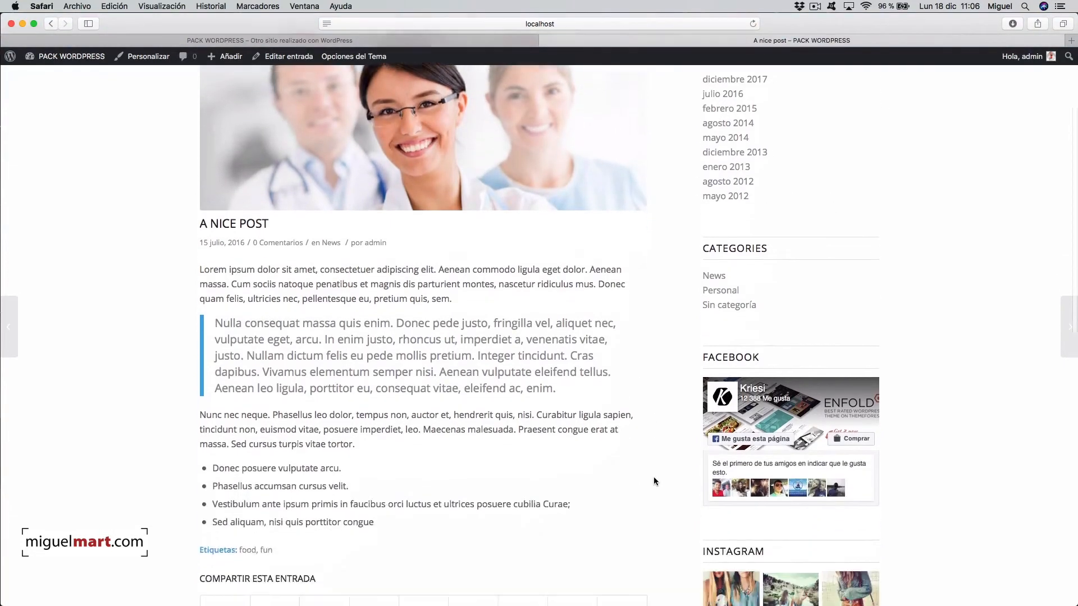
scroll(644, 478, down, 5)
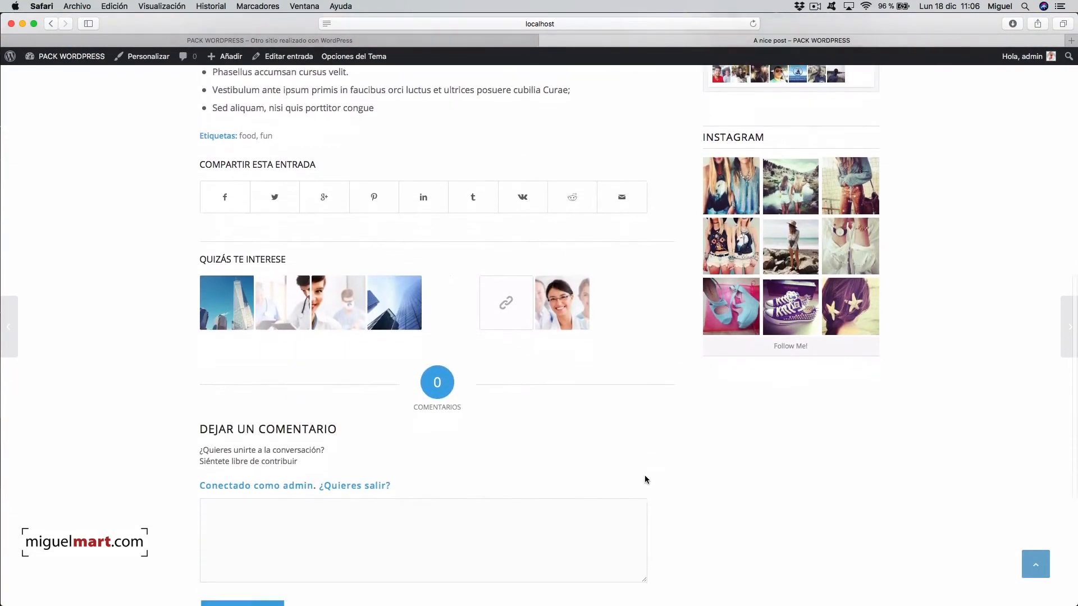
key(Home)
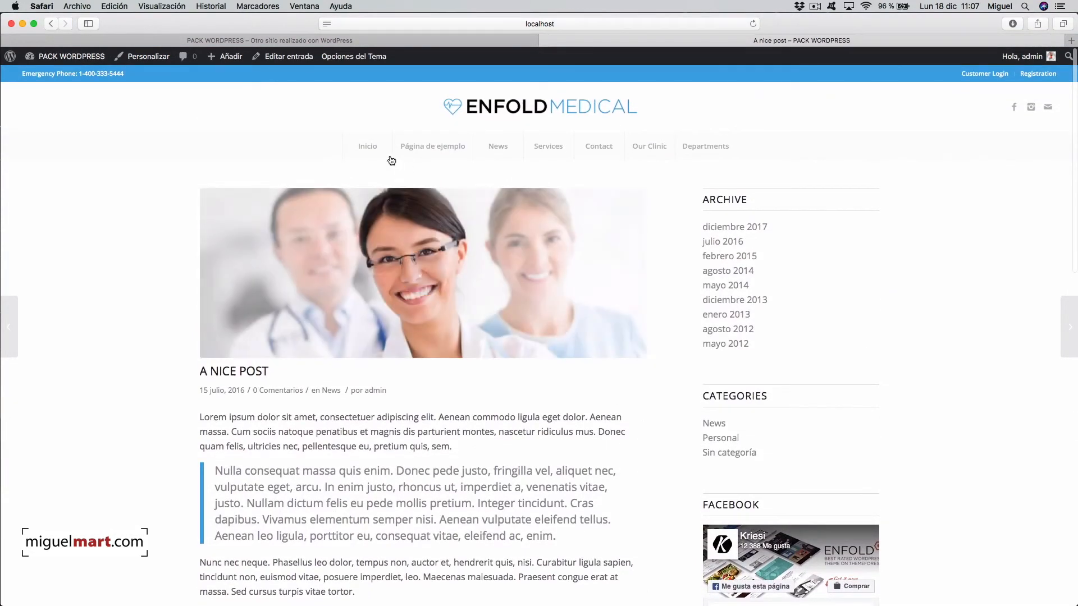
- Go back to Inicio and scroll to verify the Medical Services box ends with 'hola'
click(372, 146)
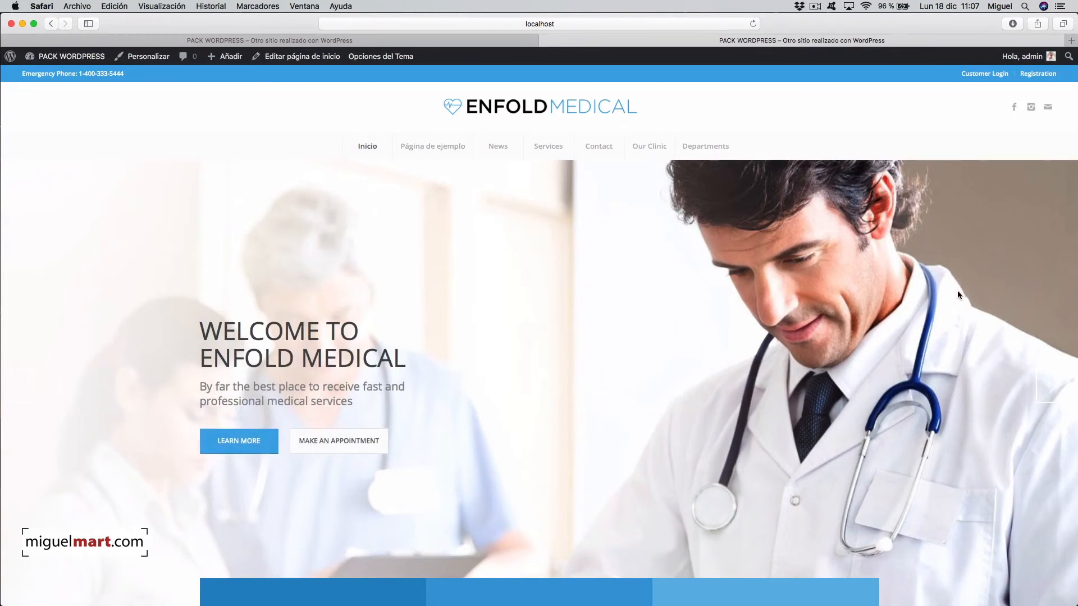
scroll(957, 291, down, 3)
scroll(957, 291, down, 3)
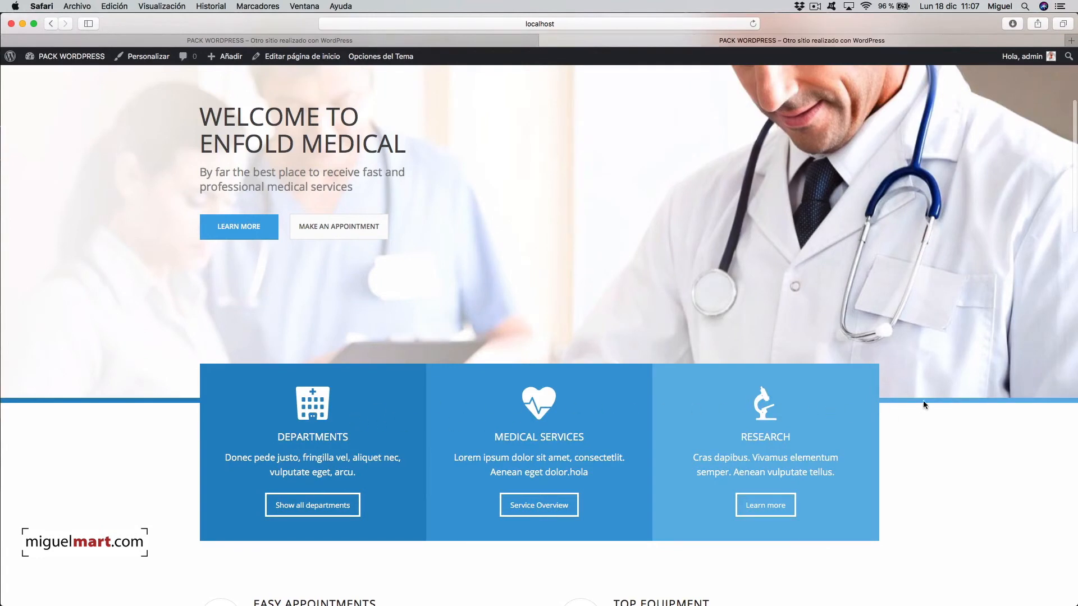
scroll(950, 395, up, 6)
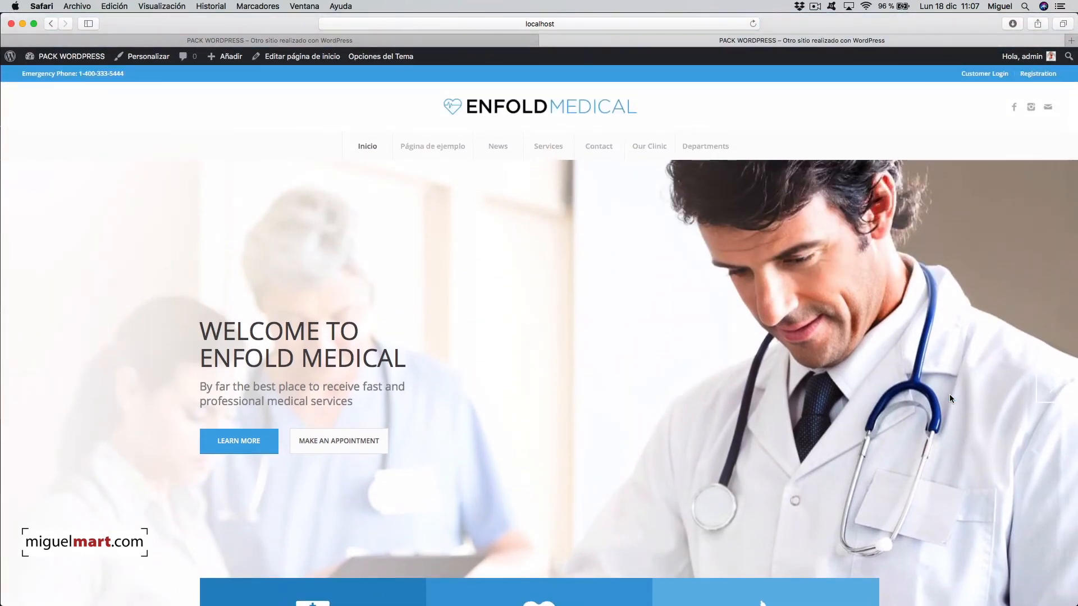